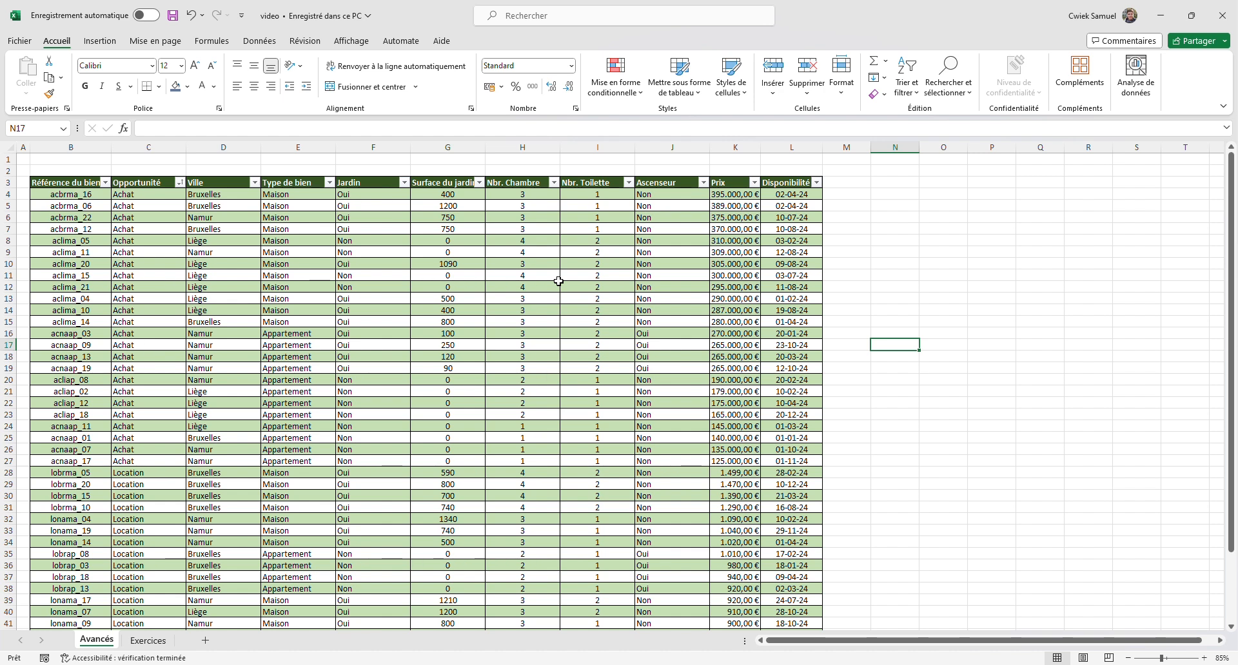
Customize the ribbon so that the Développeur tab is shown
{"action": "right_click", "coordinate": [459, 43]}
{"action": "right_click", "coordinate": [452, 41]}
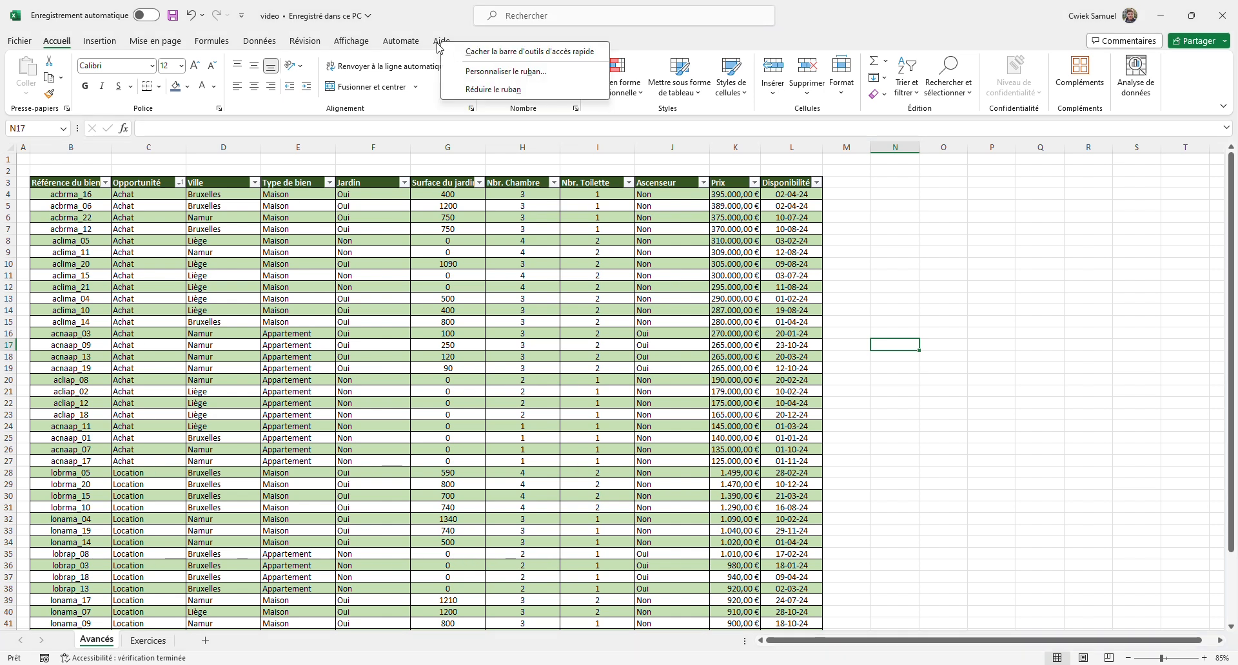
{"action": "left_click", "coordinate": [490, 71]}
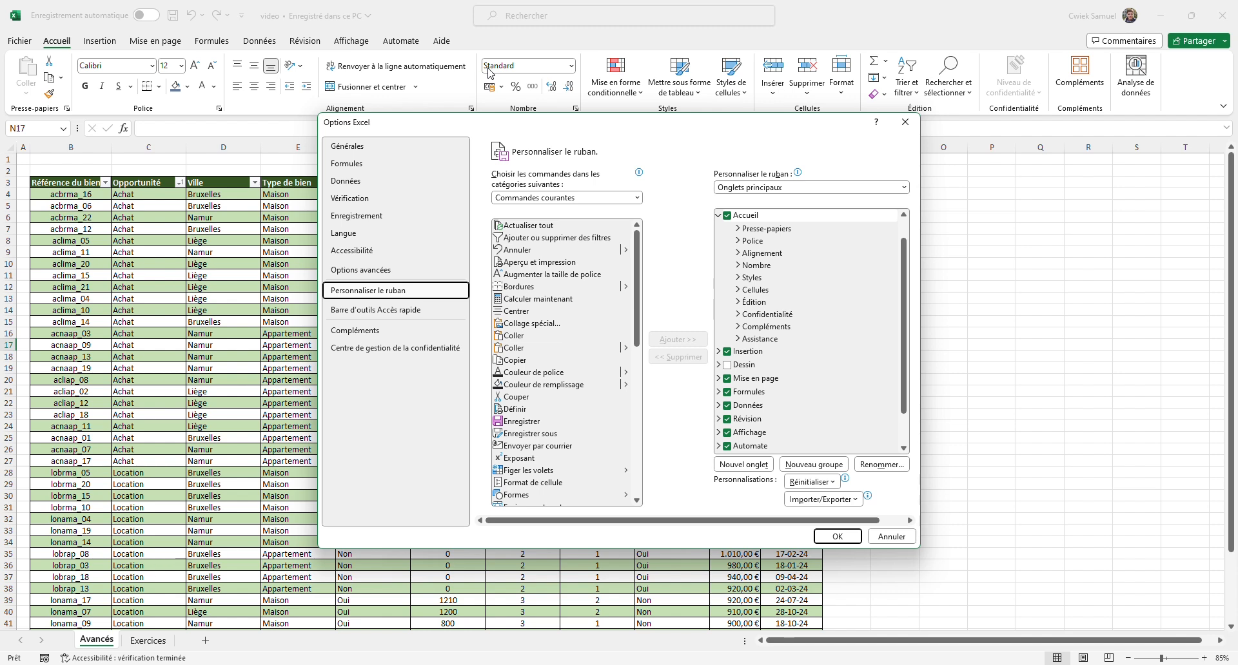
{"action": "scroll", "coordinate": [728, 219], "scroll_direction": "down", "scroll_amount": 1}
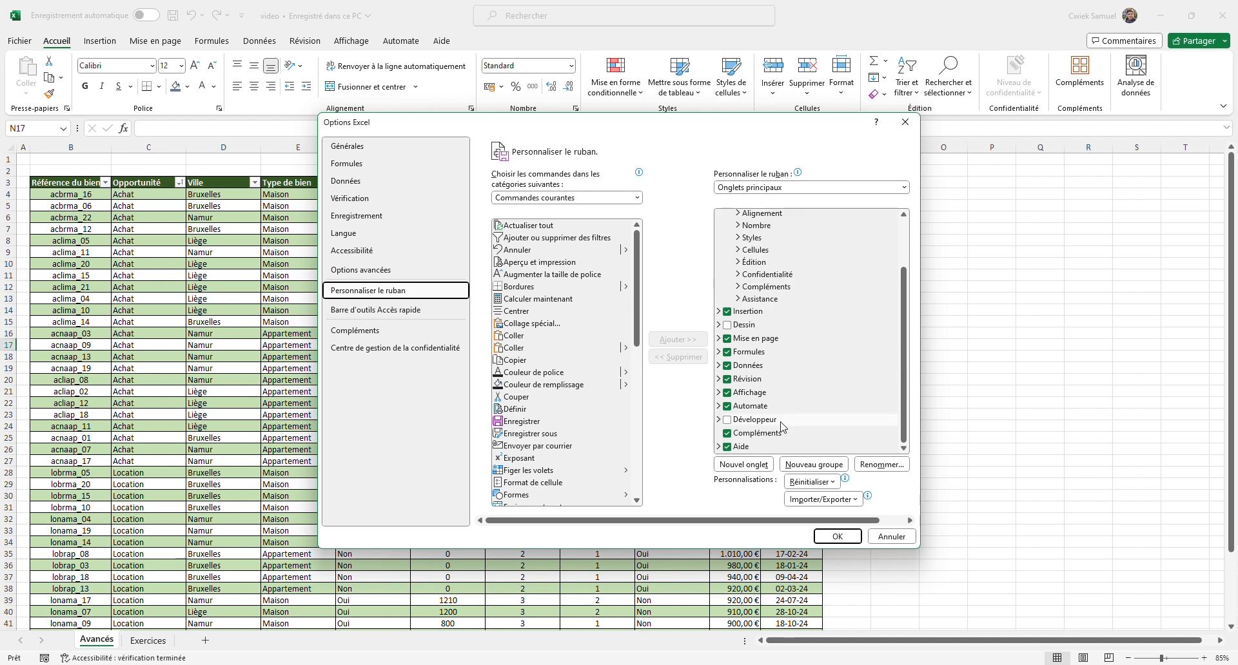
{"action": "left_click", "coordinate": [727, 420]}
{"action": "left_click", "coordinate": [834, 535]}
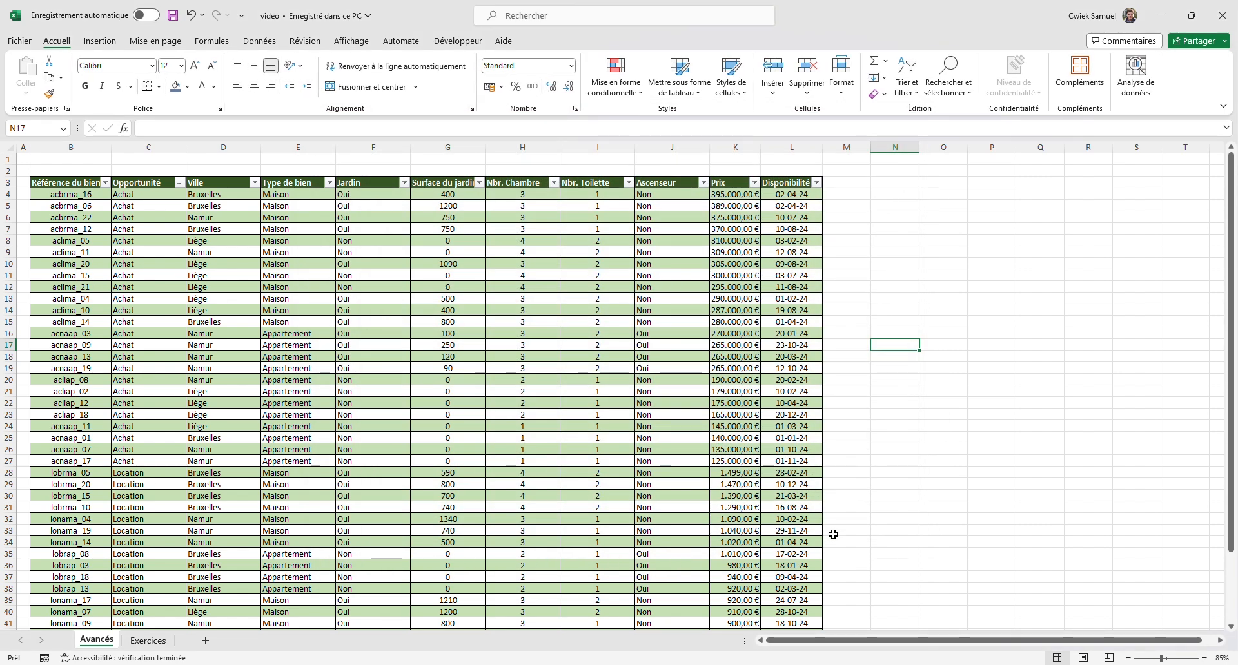
Start recording a macro named Tri, stored in this workbook (Ce classeur)
{"action": "left_click", "coordinate": [458, 40]}
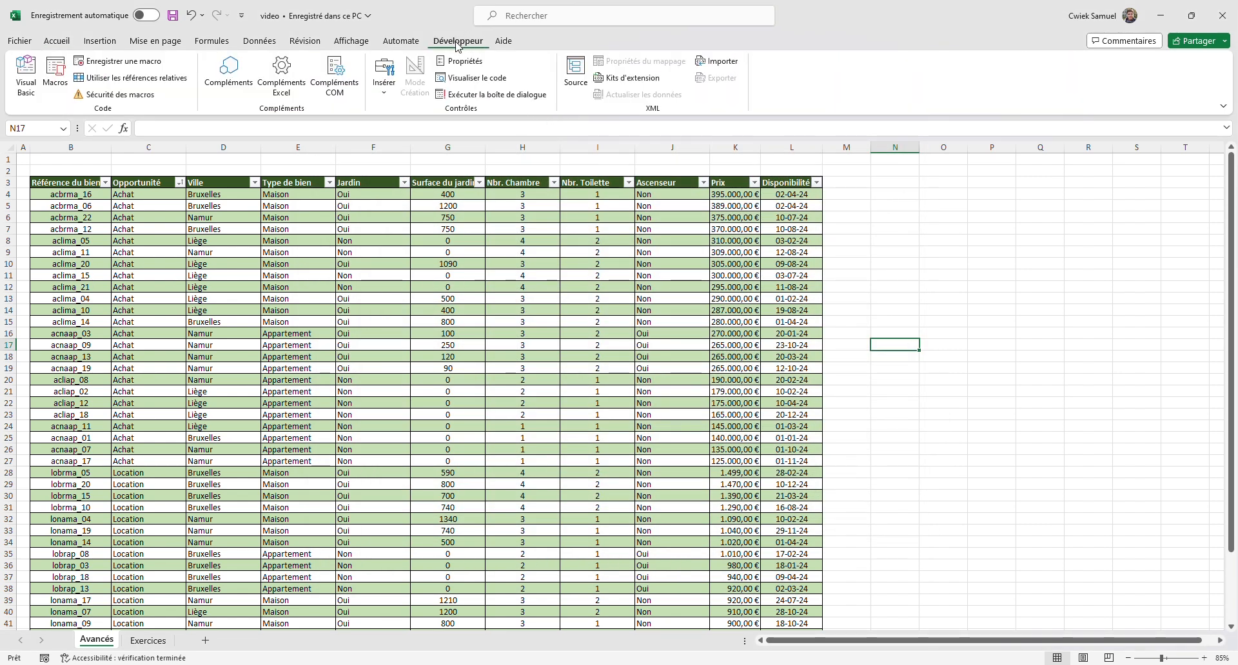
{"action": "left_click", "coordinate": [129, 63]}
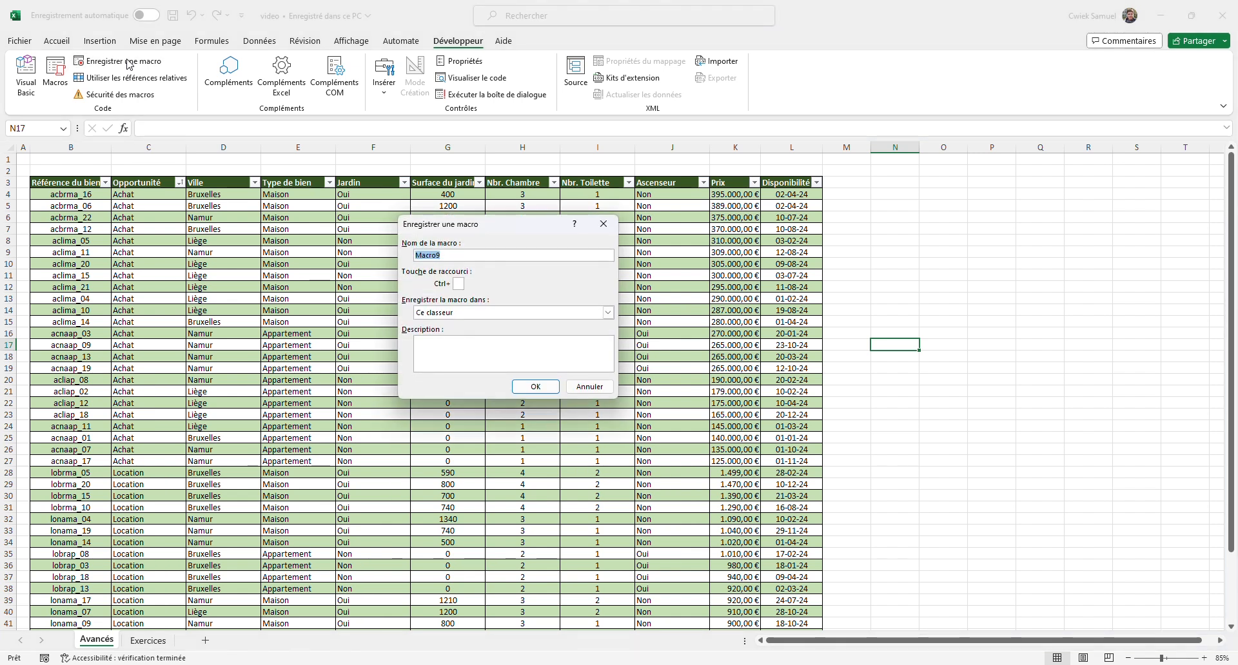
{"action": "left_click_drag", "start_coordinate": [461, 232], "coordinate": [453, 240]}
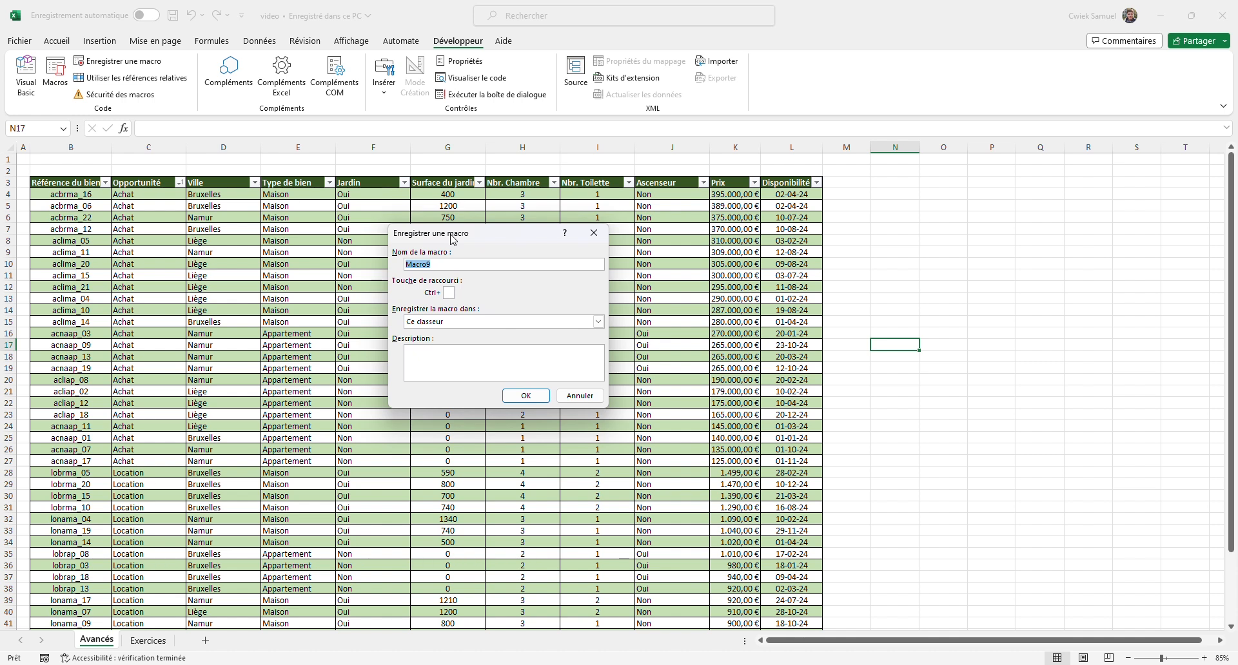
{"action": "type", "text": "ts"}
{"action": "left_click", "coordinate": [516, 399]}
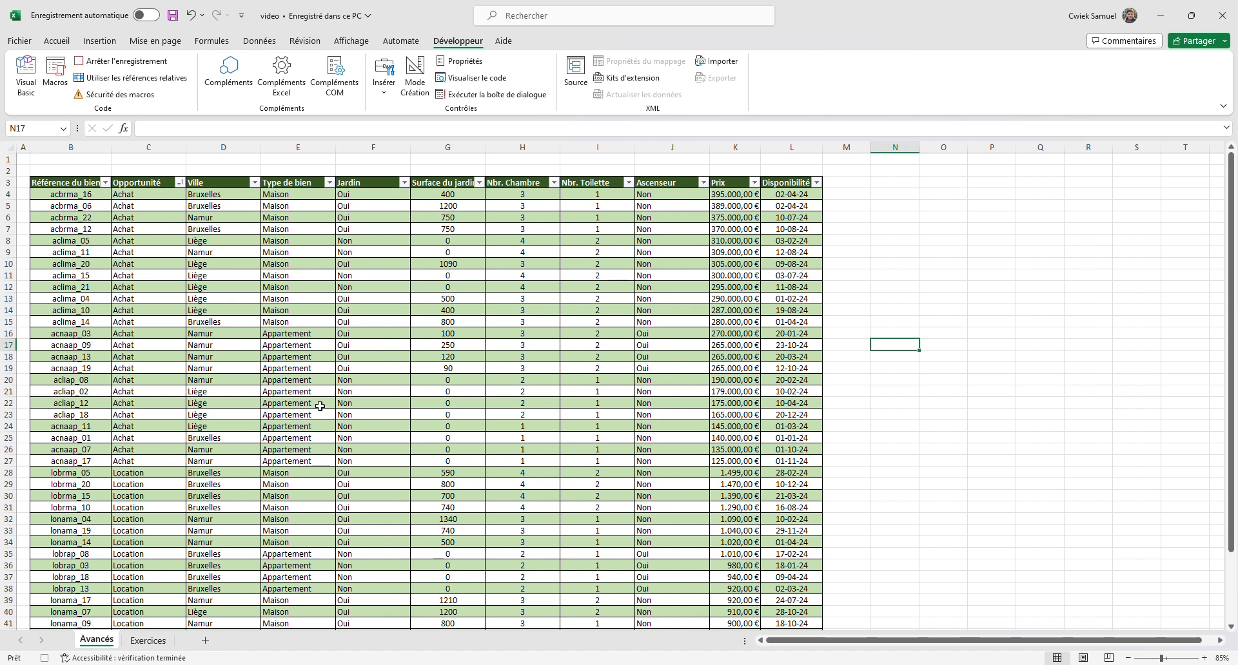
Set up a custom sort of the property table by Ville, on cell values, from A to Z
{"action": "left_click", "coordinate": [408, 379]}
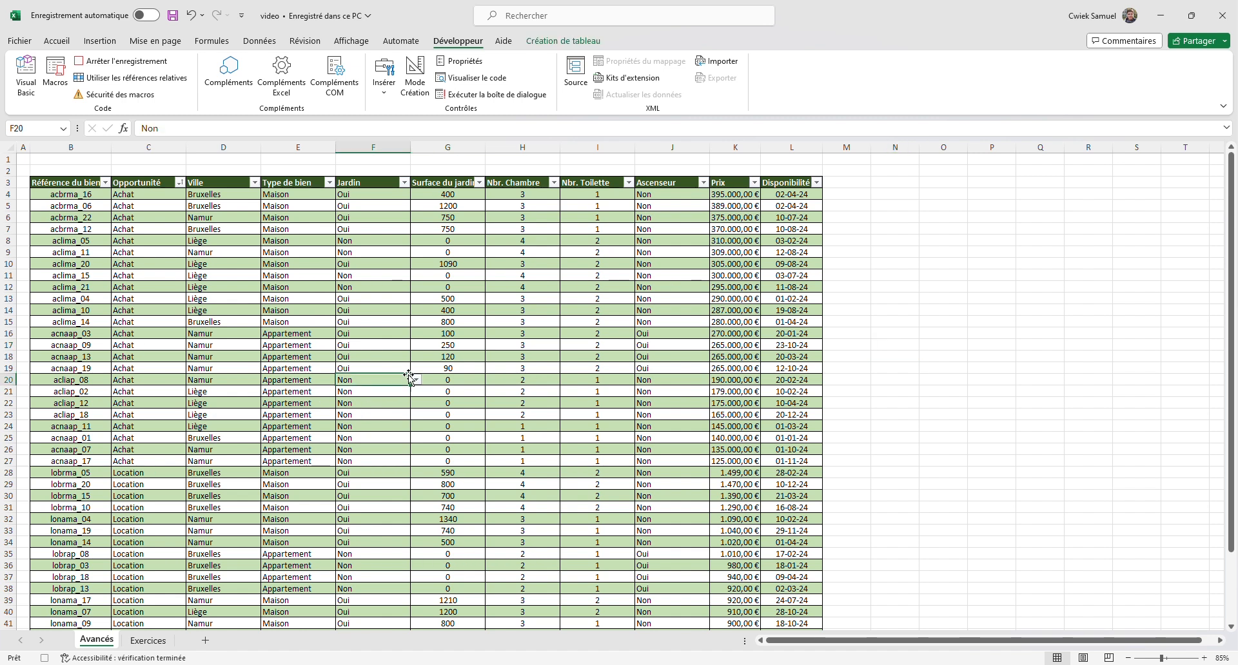
{"action": "left_click", "coordinate": [259, 41]}
{"action": "left_click", "coordinate": [609, 72]}
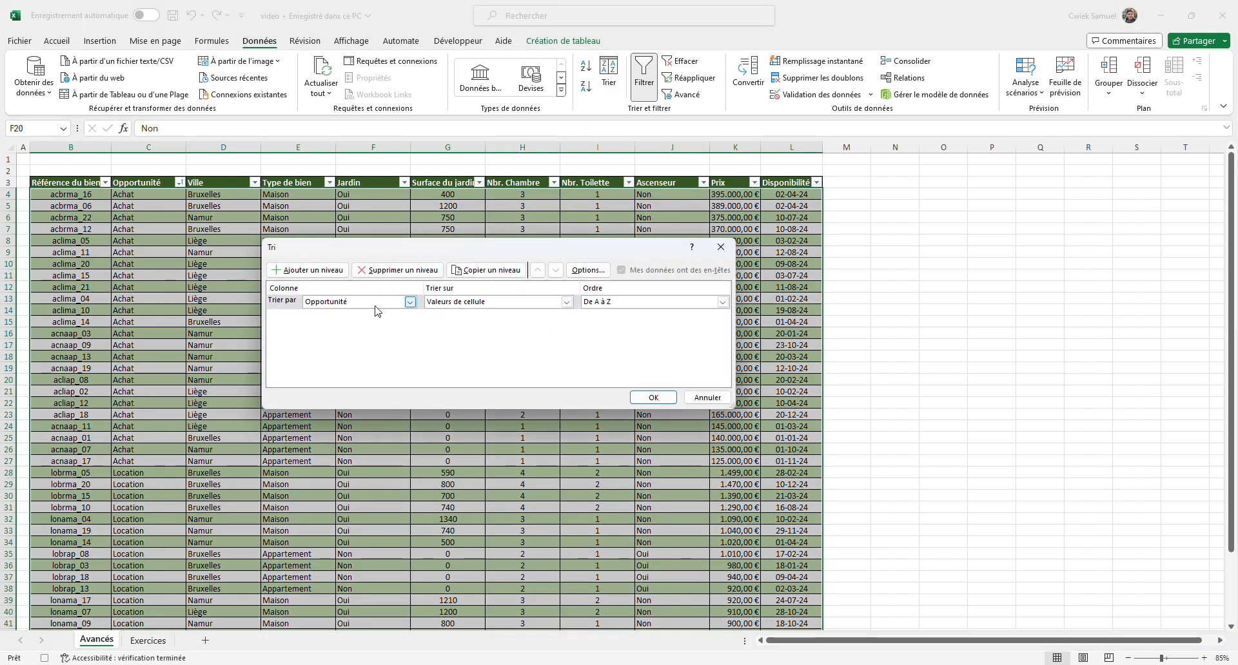
{"action": "left_click", "coordinate": [379, 303]}
{"action": "left_click", "coordinate": [348, 332]}
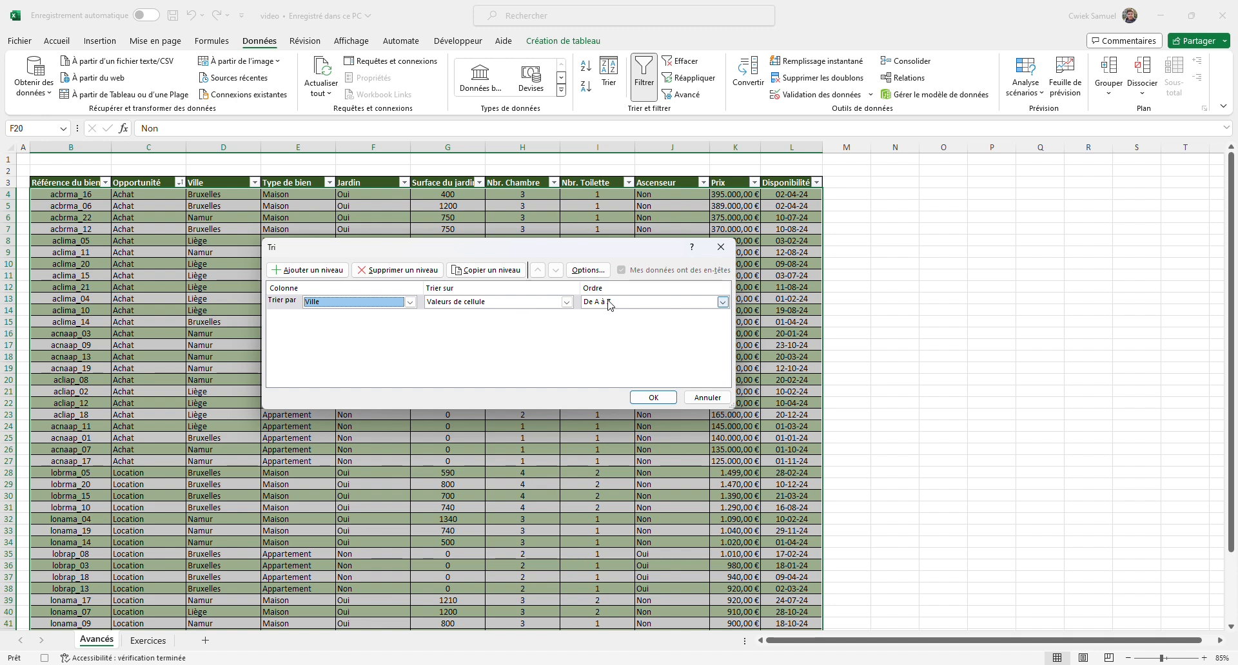
{"action": "left_click", "coordinate": [566, 301]}
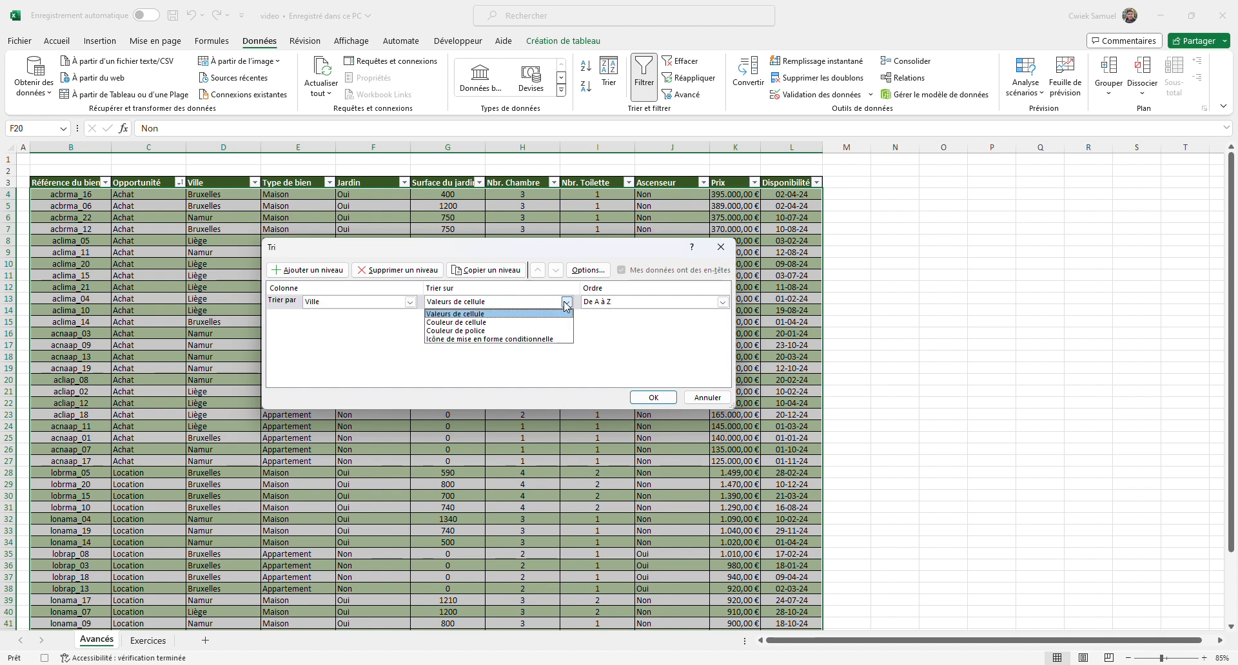
{"action": "left_click", "coordinate": [566, 303]}
Add a second sort level by Prix, from smallest to largest, and apply the sort
{"action": "left_click", "coordinate": [316, 273]}
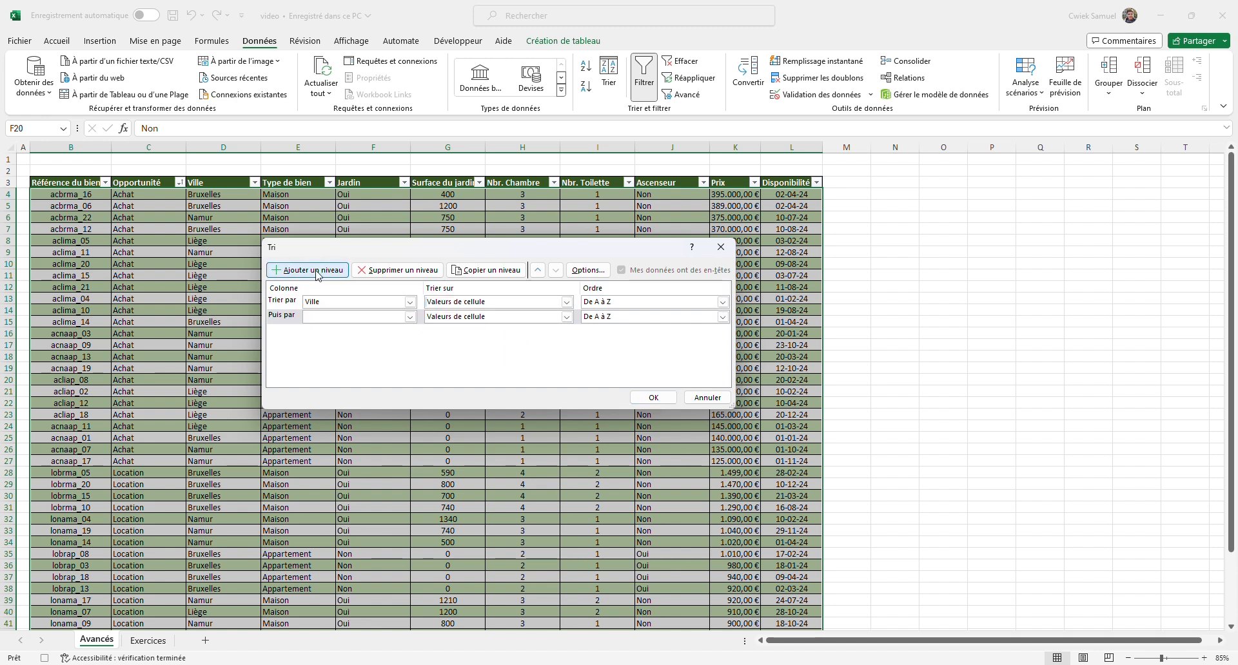
{"action": "left_click", "coordinate": [332, 316]}
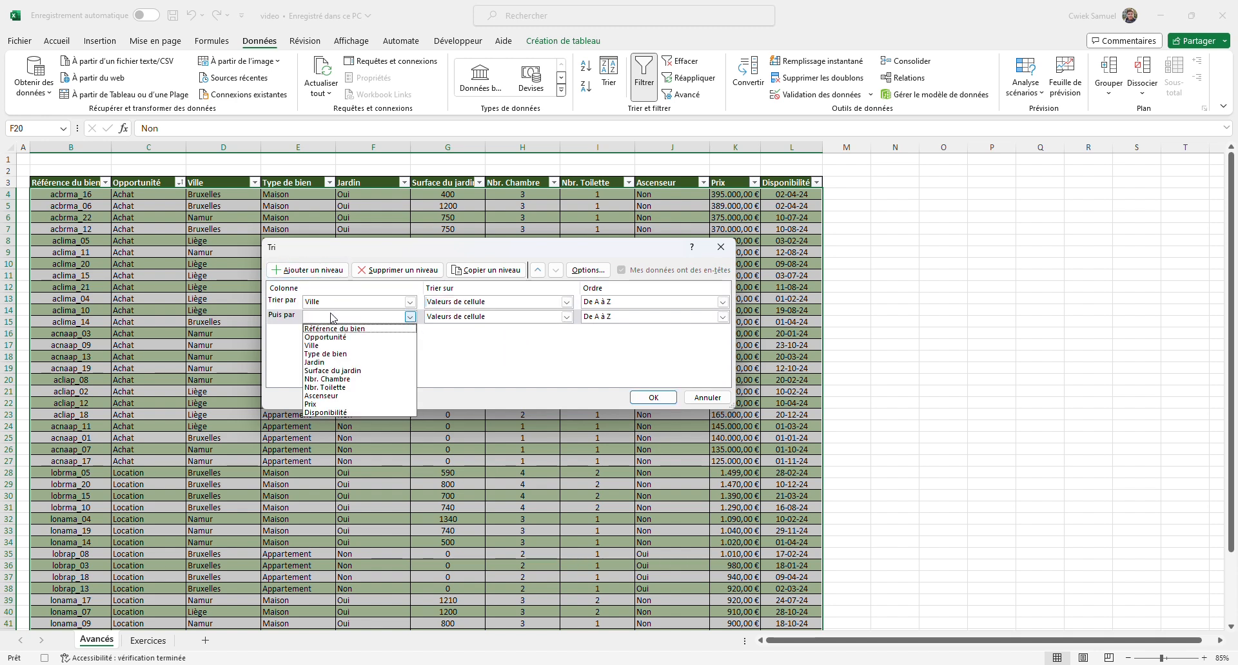
{"action": "left_click", "coordinate": [336, 405]}
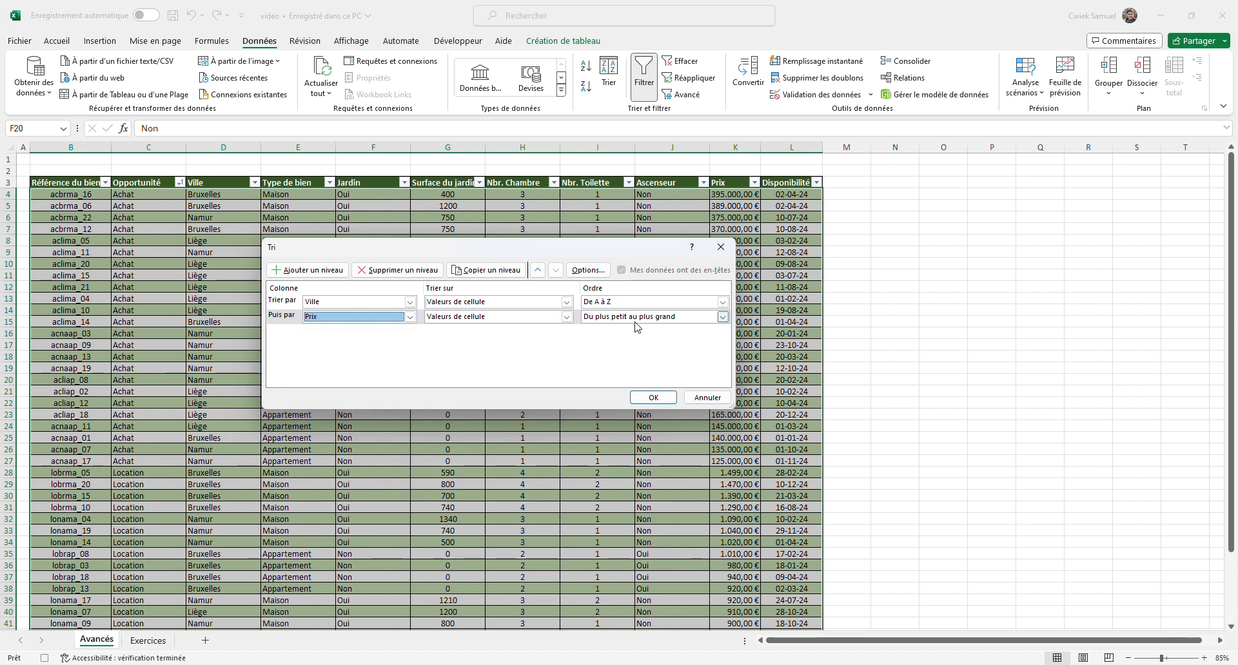
{"action": "left_click", "coordinate": [647, 395]}
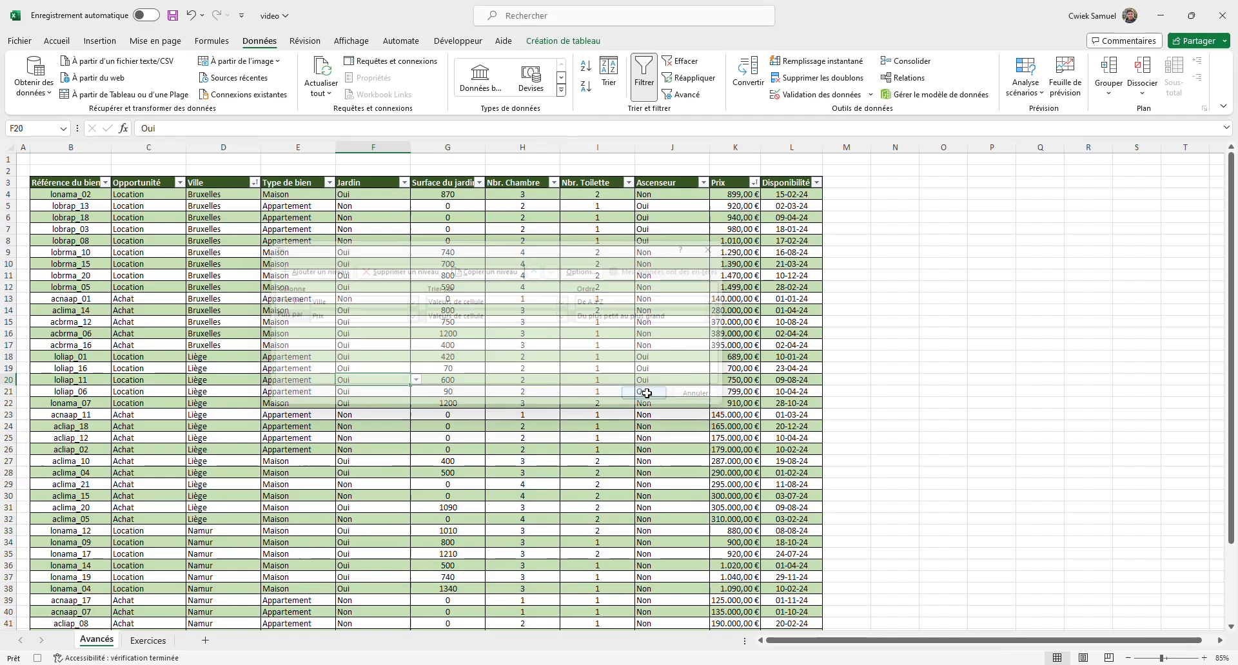
Select cell G16 in the table and stop the macro recording
{"action": "left_click", "coordinate": [481, 334]}
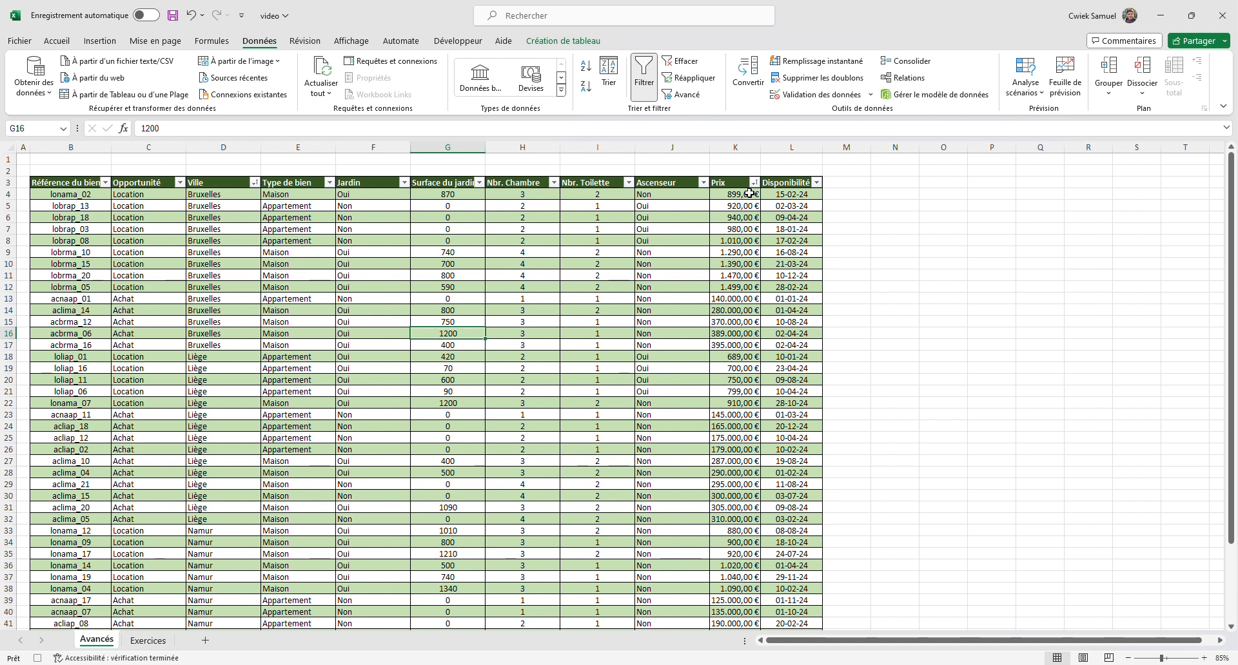
{"action": "left_click", "coordinate": [456, 41]}
{"action": "left_click", "coordinate": [139, 67]}
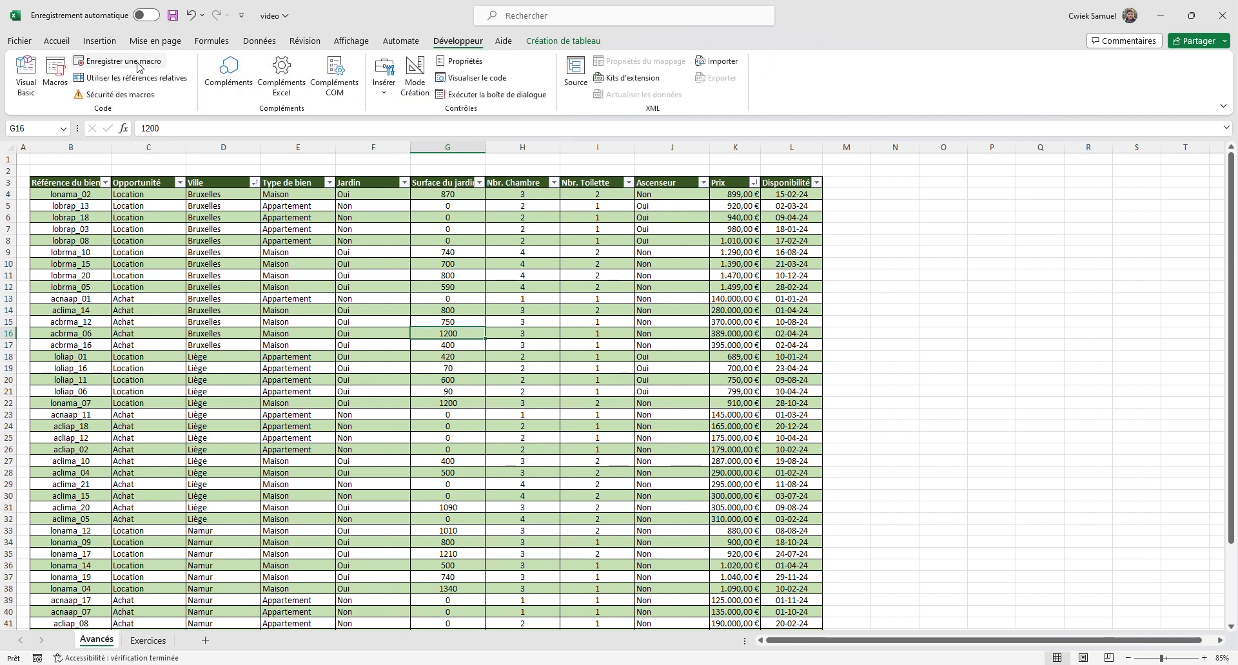
Re-sort the table by the Référence du bien column from A to Z
{"action": "left_click", "coordinate": [334, 228]}
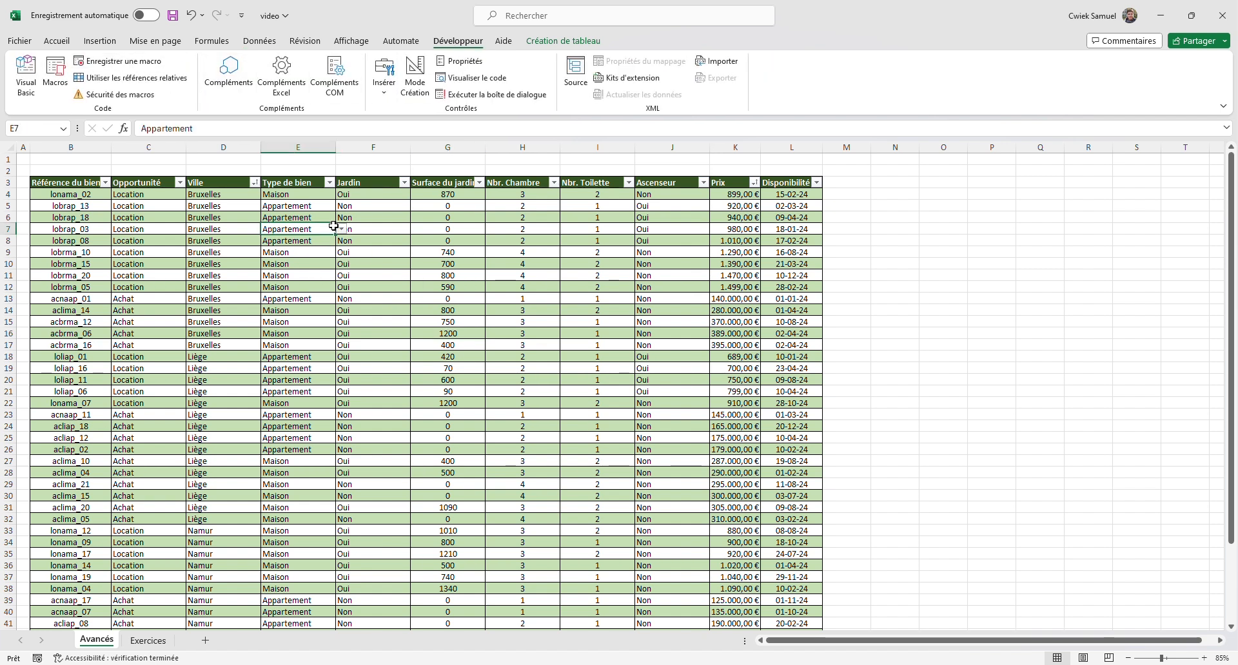
{"action": "left_click", "coordinate": [105, 183]}
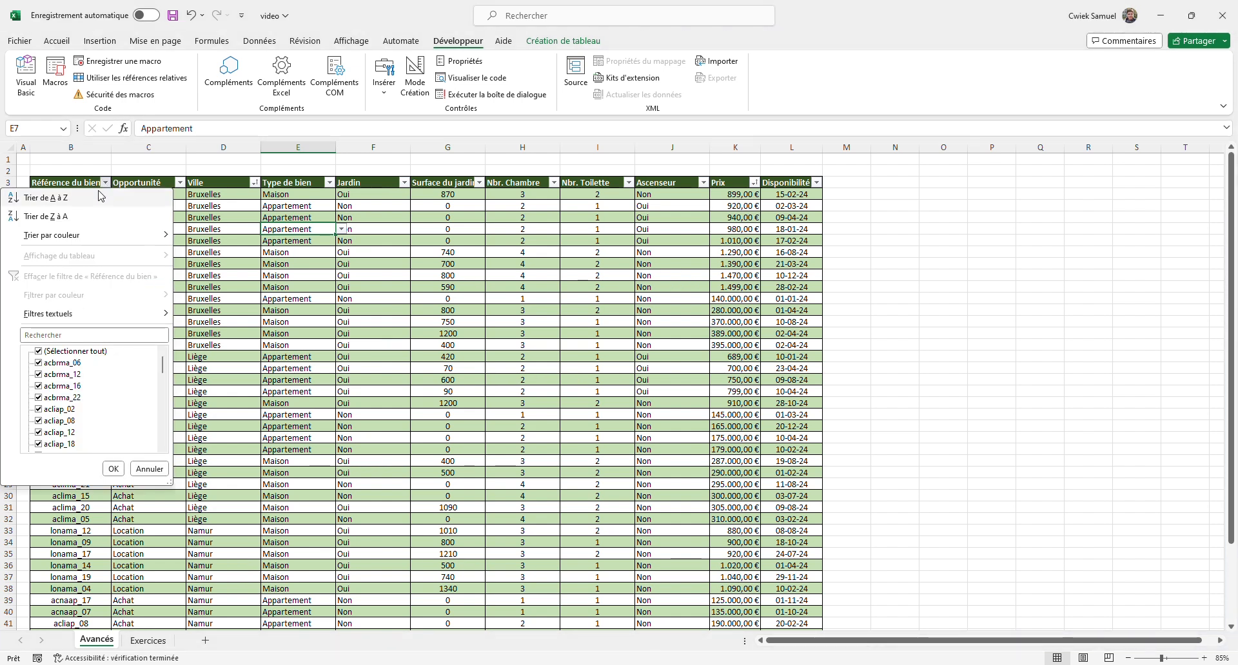
{"action": "left_click", "coordinate": [75, 199]}
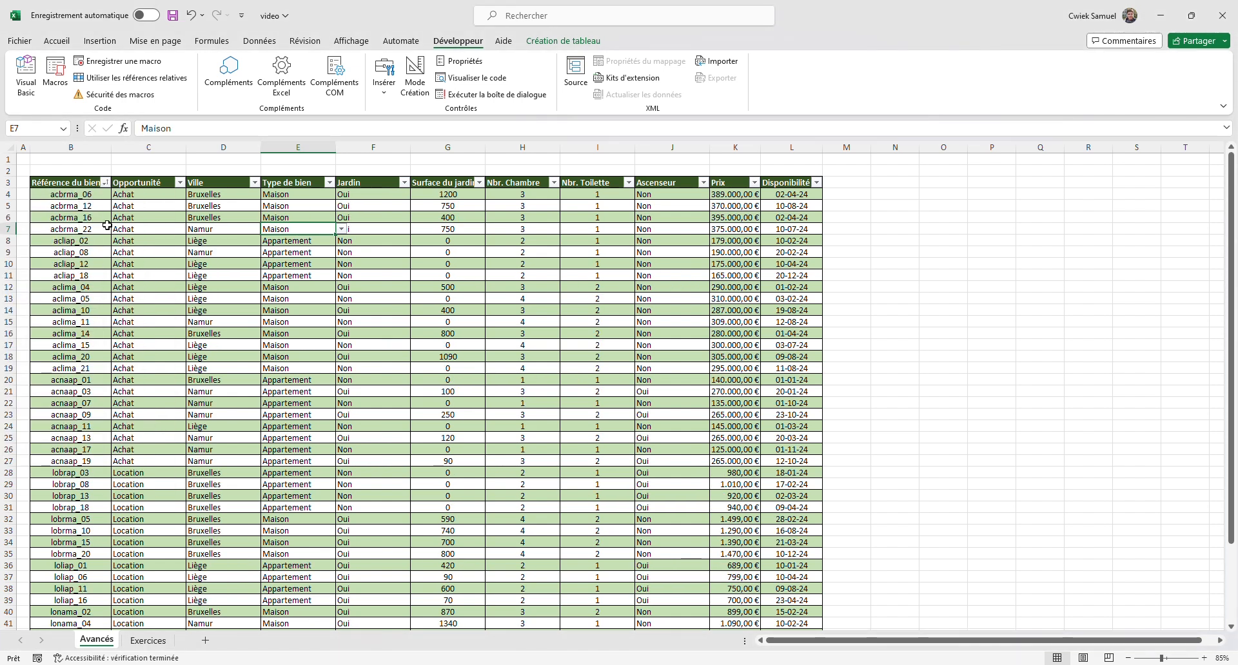
{"action": "left_click", "coordinate": [311, 254]}
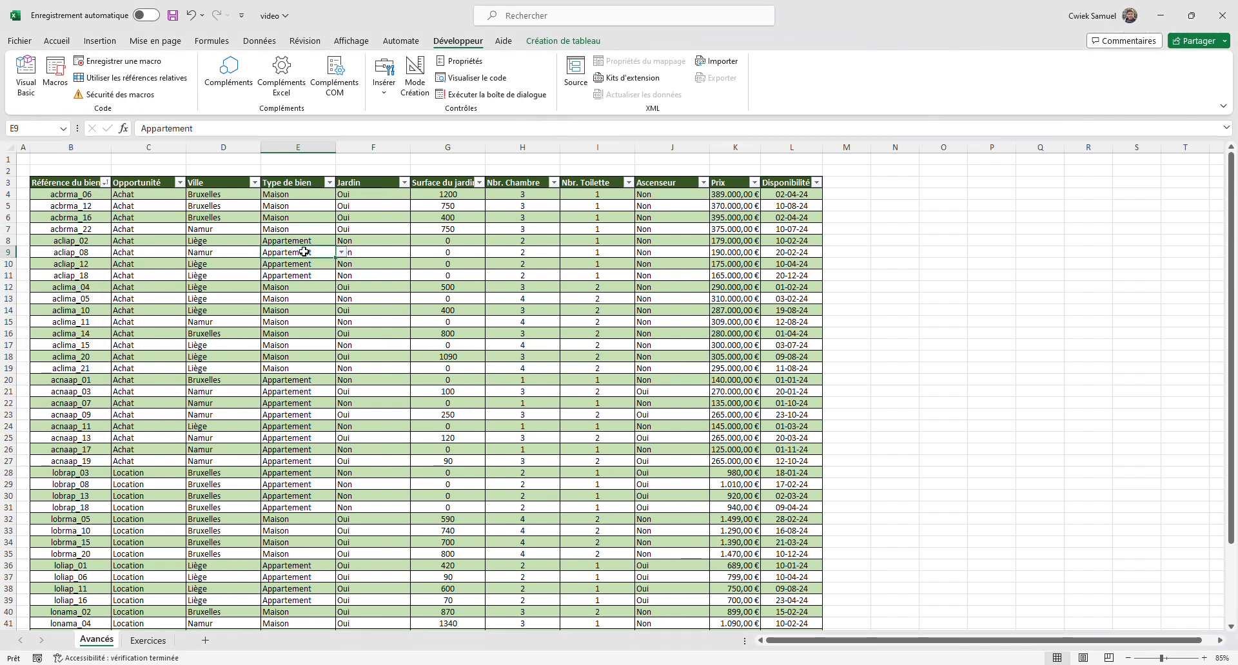
Run the Tri macro on the table
{"action": "left_click", "coordinate": [60, 79]}
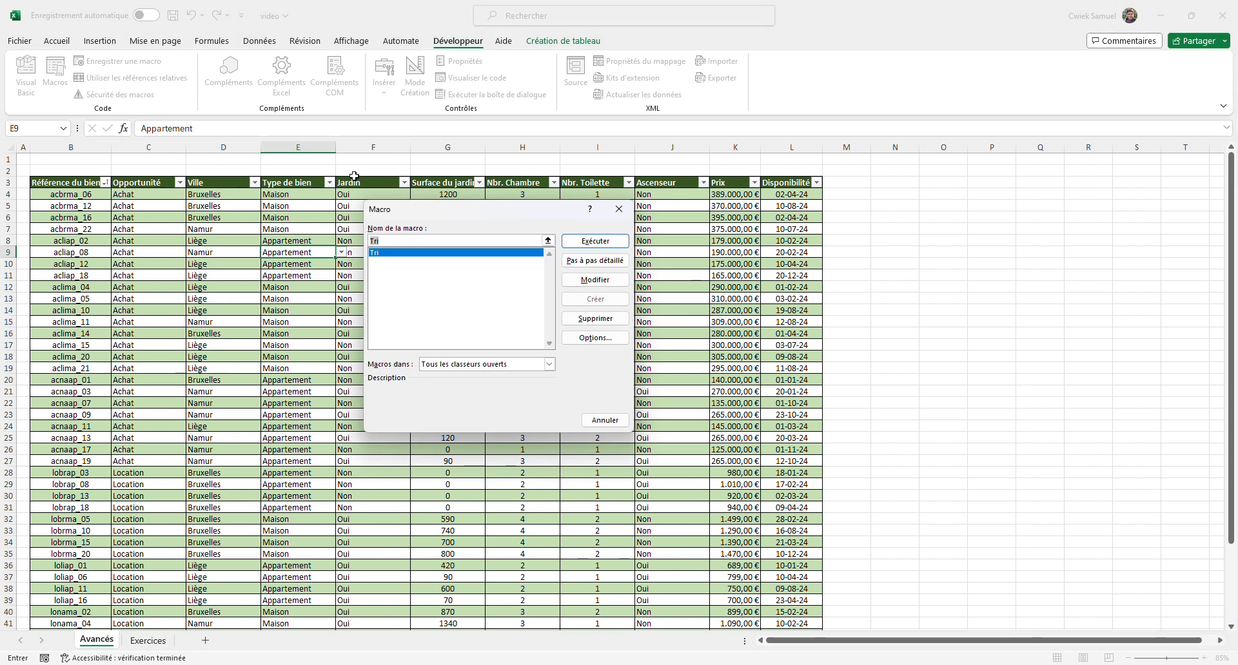
{"action": "left_click_drag", "start_coordinate": [483, 212], "coordinate": [922, 232]}
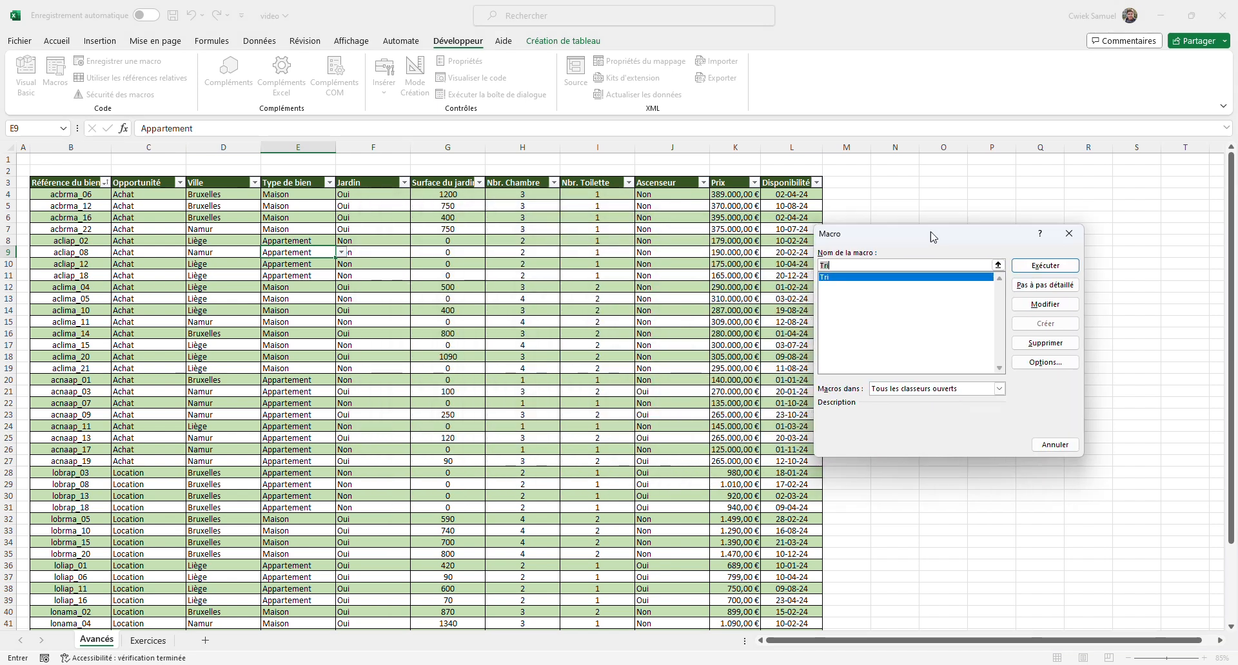
{"action": "left_click", "coordinate": [1031, 258]}
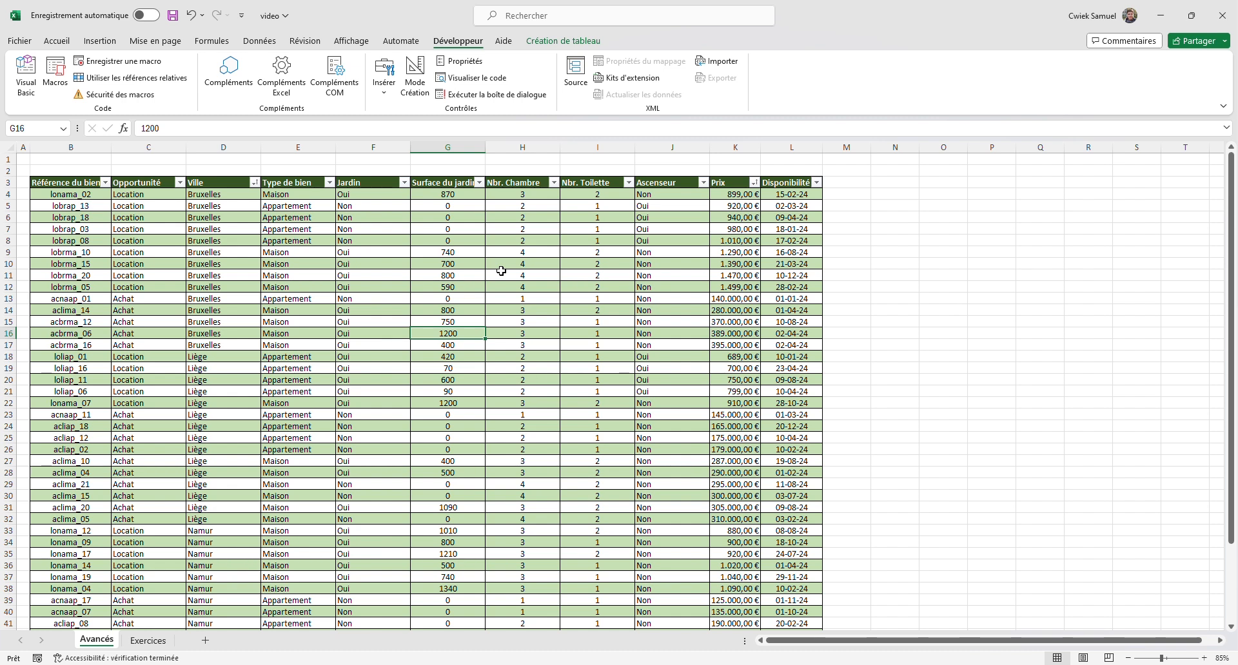
Sort the table by the Type de bien column from A to Z
{"action": "left_click", "coordinate": [514, 310]}
{"action": "left_click", "coordinate": [329, 182]}
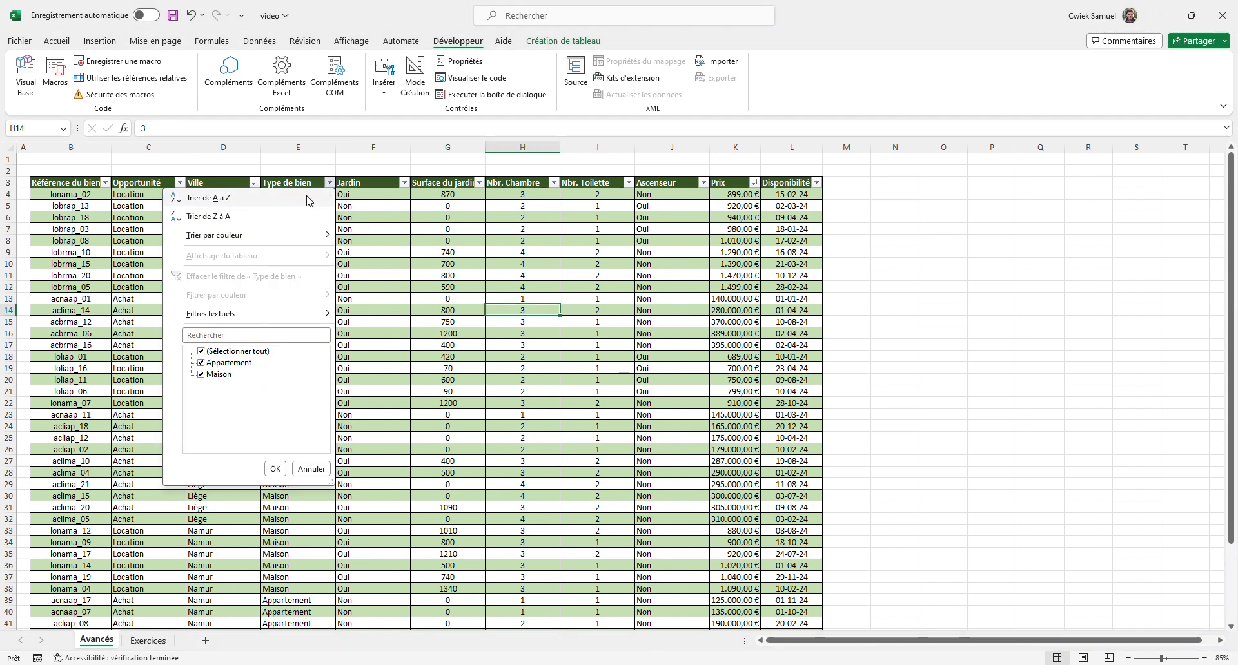
{"action": "left_click", "coordinate": [306, 198]}
{"action": "left_click", "coordinate": [656, 347]}
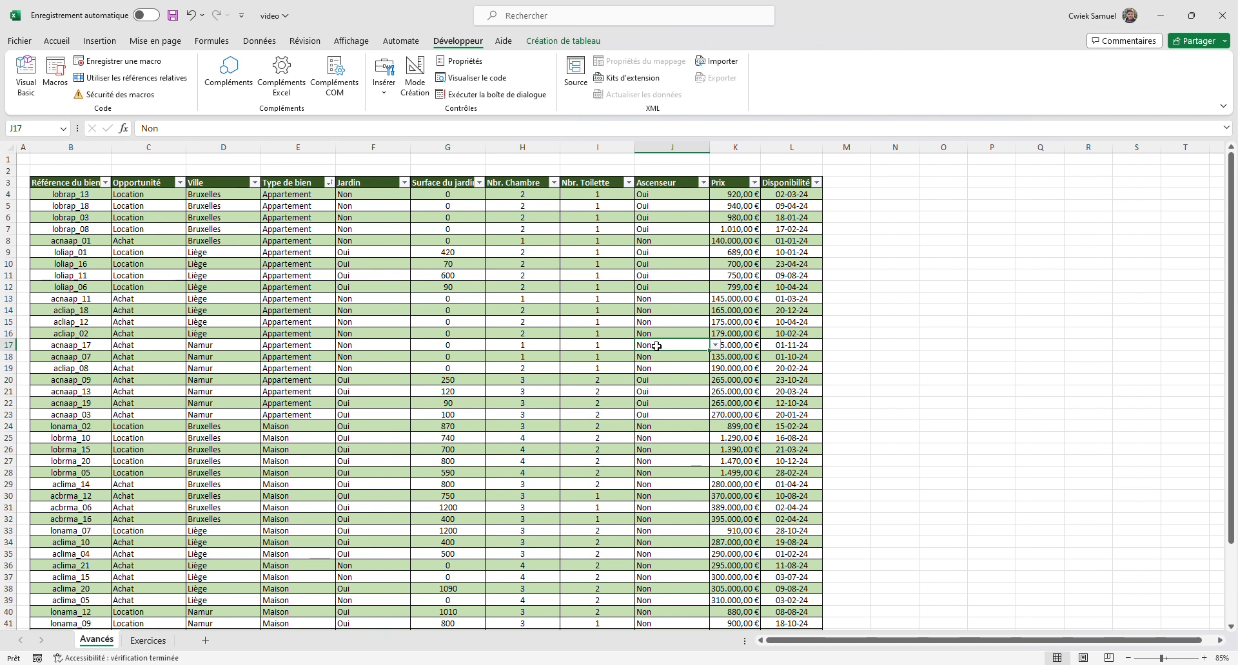
Insert a form-control button beside the table around N4:O5, accepting the default macro name
{"action": "left_click", "coordinate": [384, 74]}
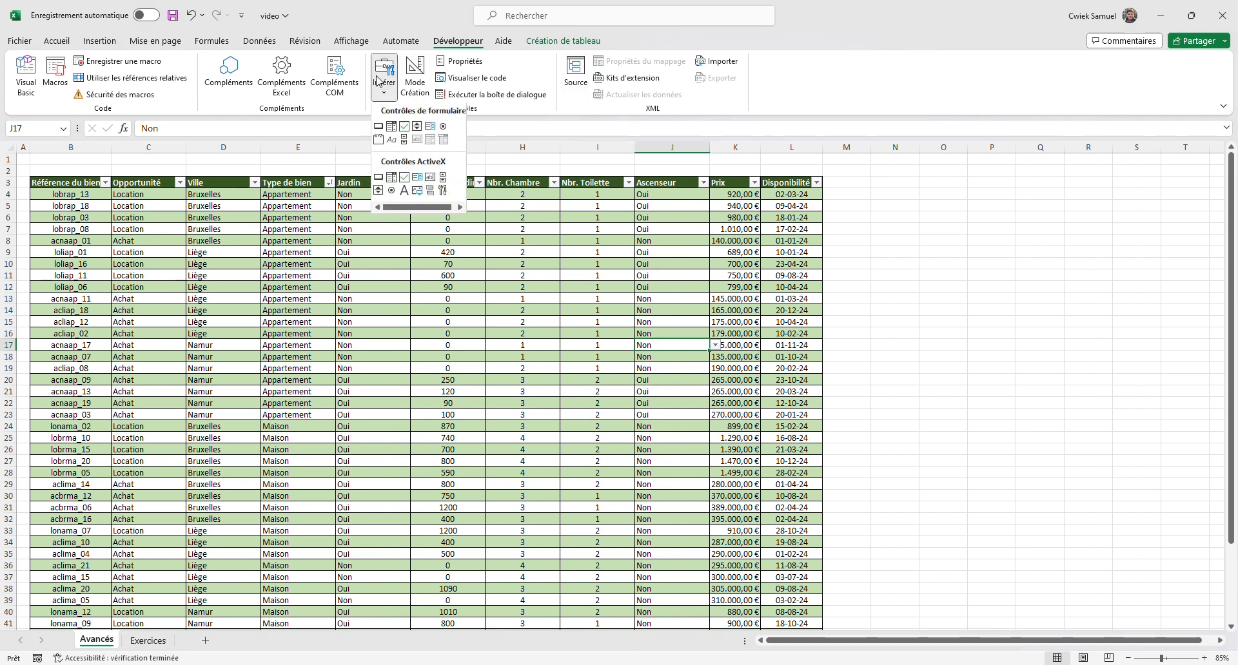
{"action": "left_click", "coordinate": [379, 127]}
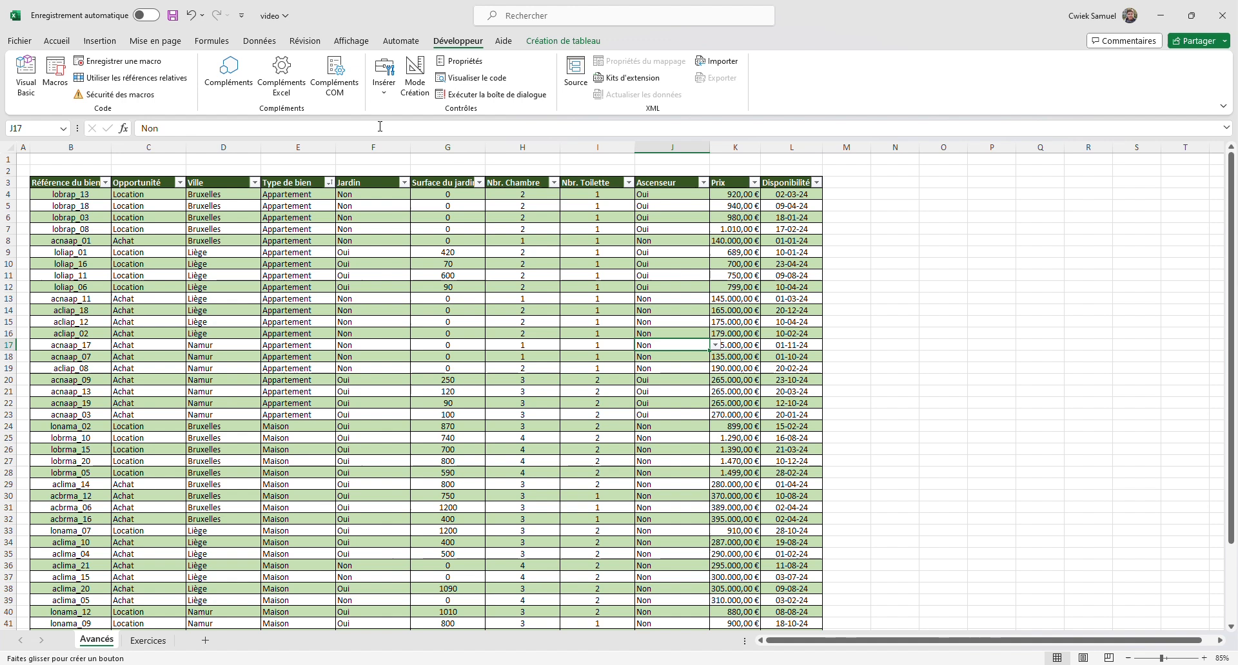
{"action": "left_click", "coordinate": [904, 199]}
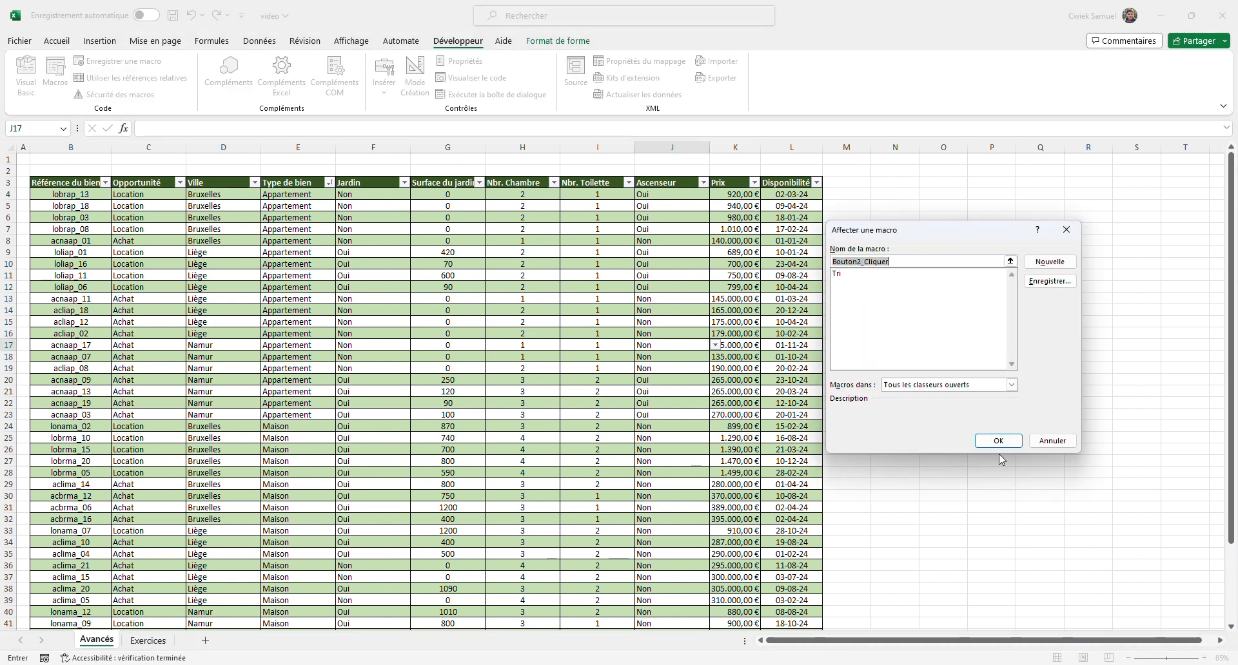
{"action": "left_click", "coordinate": [998, 441]}
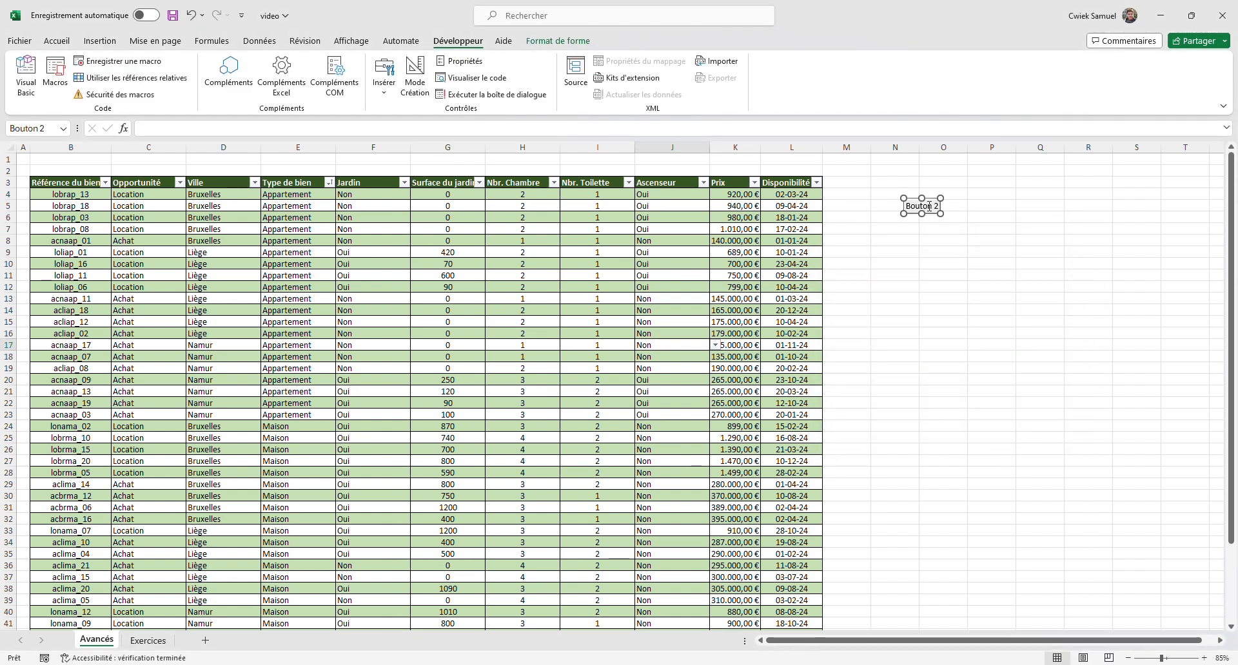
Replace the new button's label with Trier
{"action": "key", "text": "Right"}
{"action": "key", "text": "Delete"}
{"action": "key", "text": "ctrl+z"}
{"action": "key", "text": "BackSpace"}
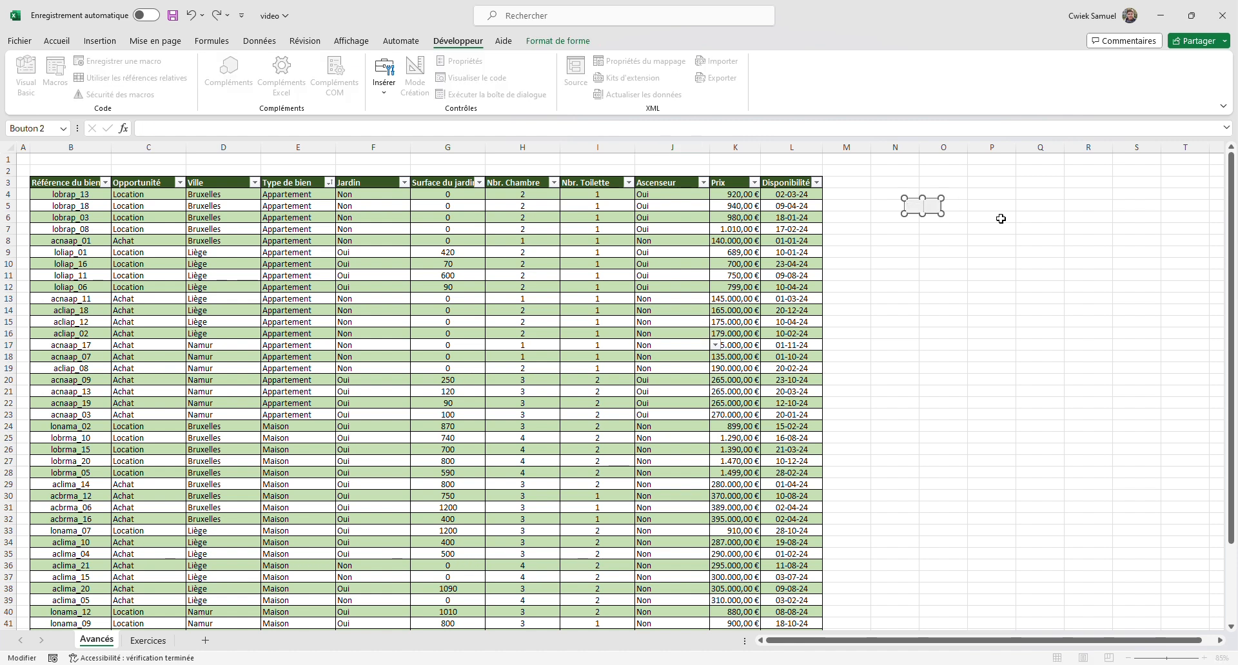
{"action": "type", "text": "Trier"}
{"action": "left_click", "coordinate": [1001, 218]}
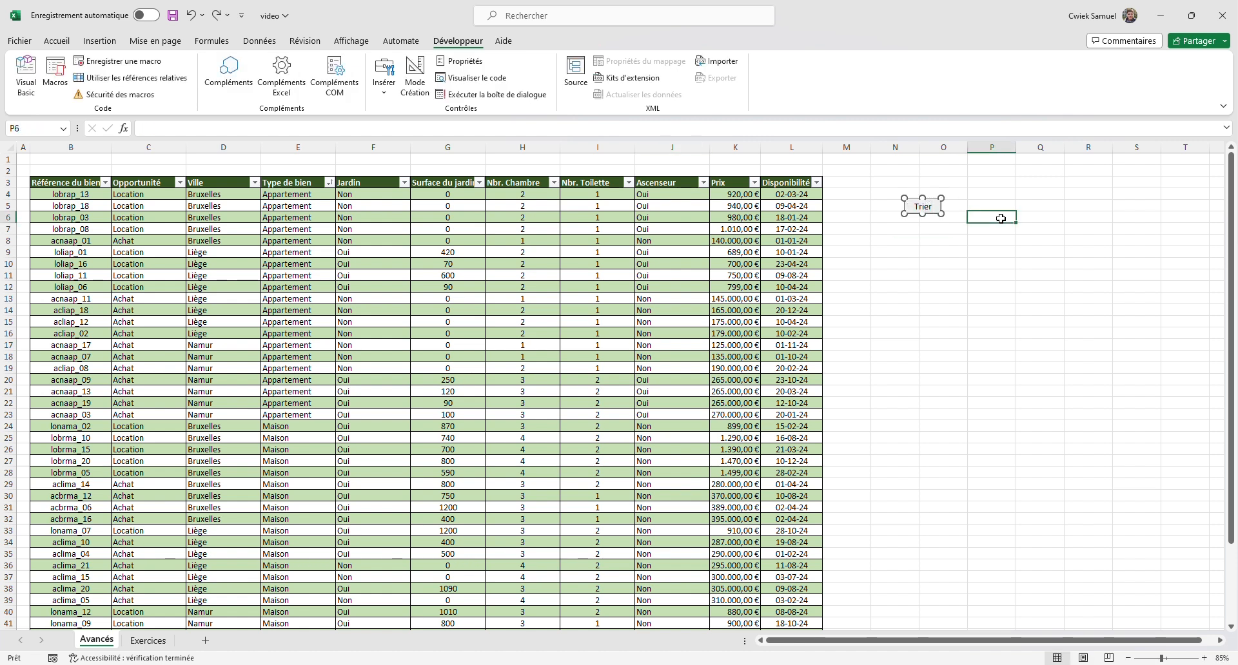
Assign the Tri macro to the Trier button and run it once from the button
{"action": "right_click", "coordinate": [916, 209]}
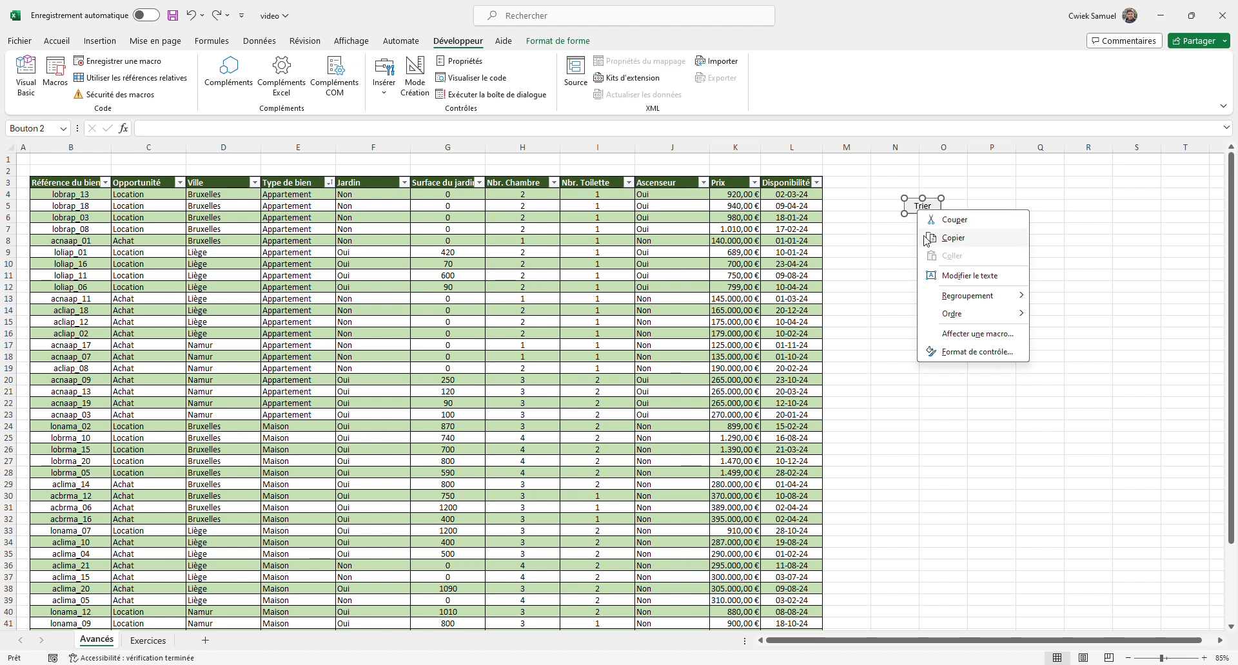
{"action": "left_click", "coordinate": [970, 335]}
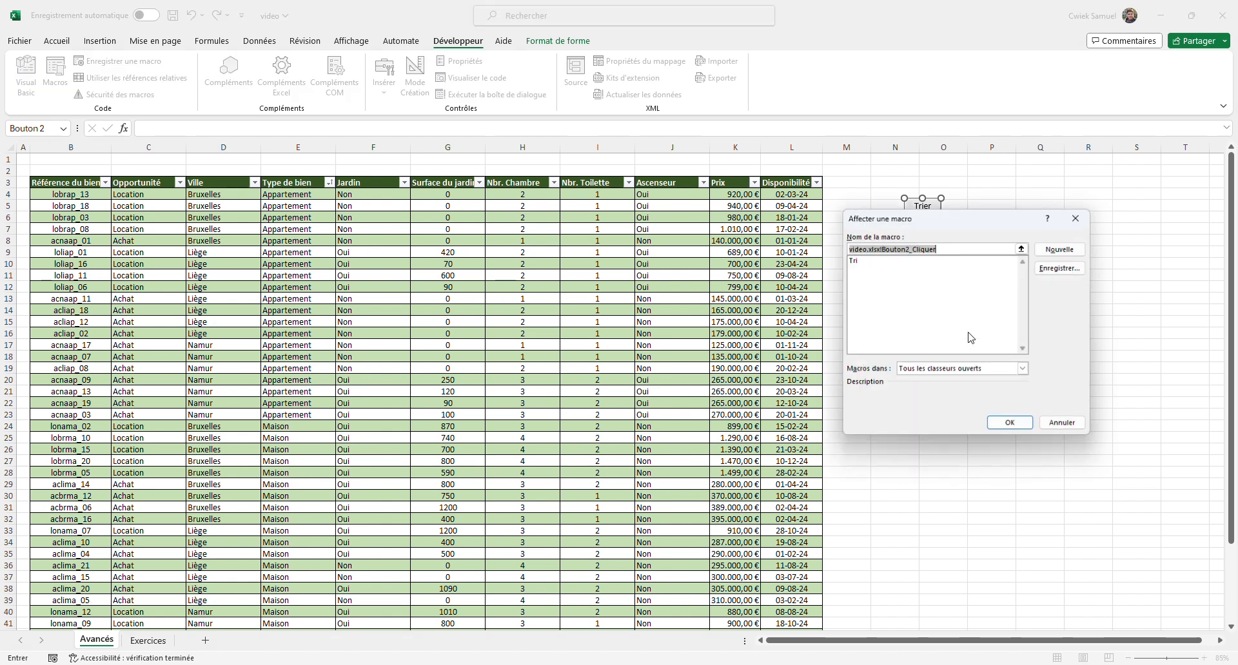
{"action": "left_click", "coordinate": [872, 261]}
{"action": "left_click", "coordinate": [1014, 427]}
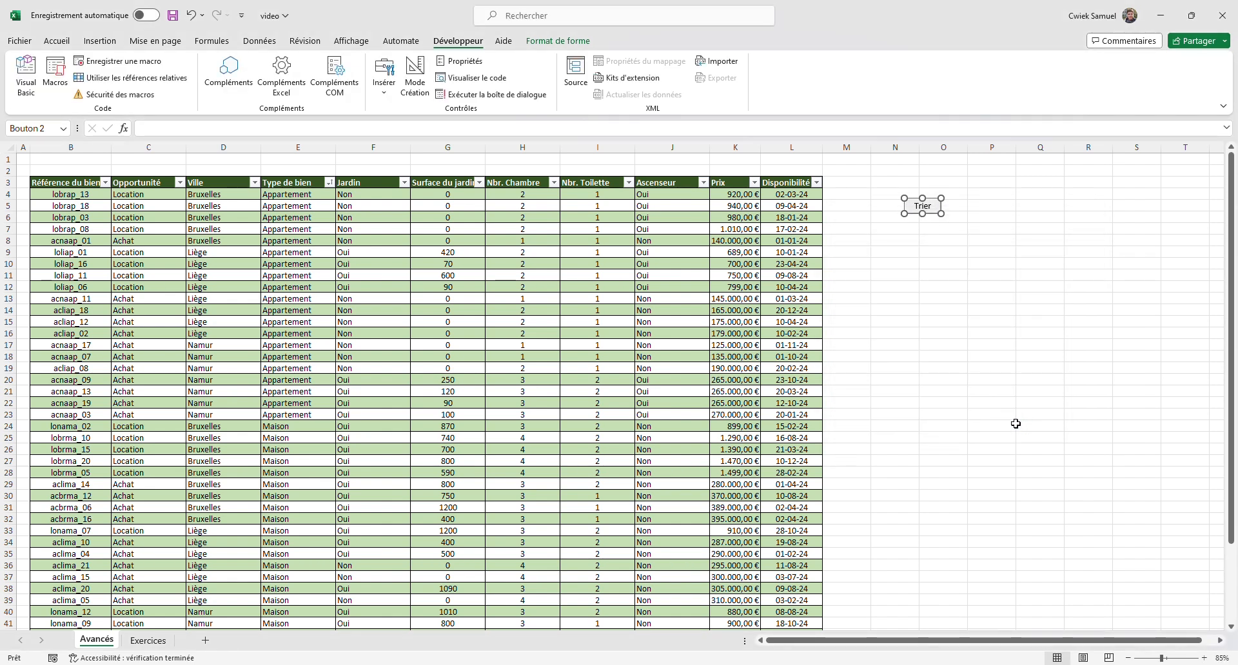
{"action": "left_click", "coordinate": [960, 303]}
{"action": "left_click", "coordinate": [922, 213]}
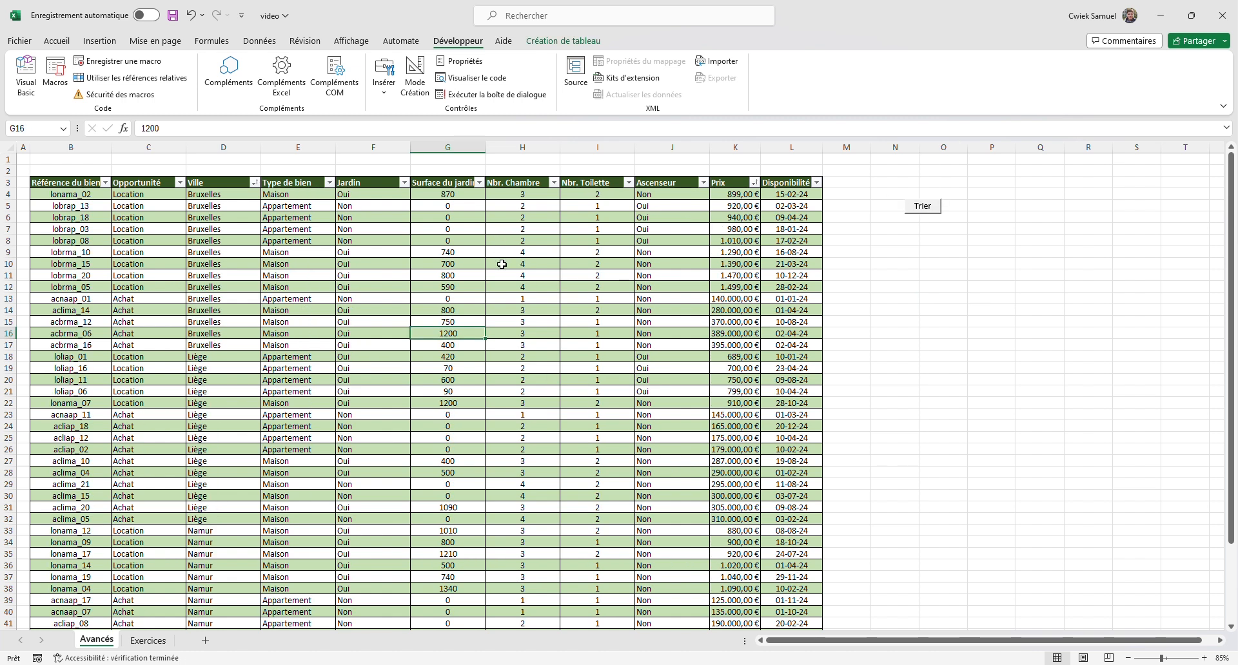
Sort the table by Surface du jardin from smallest to largest and re-sort it with the Trier button
{"action": "left_click", "coordinate": [479, 182]}
{"action": "left_click", "coordinate": [433, 204]}
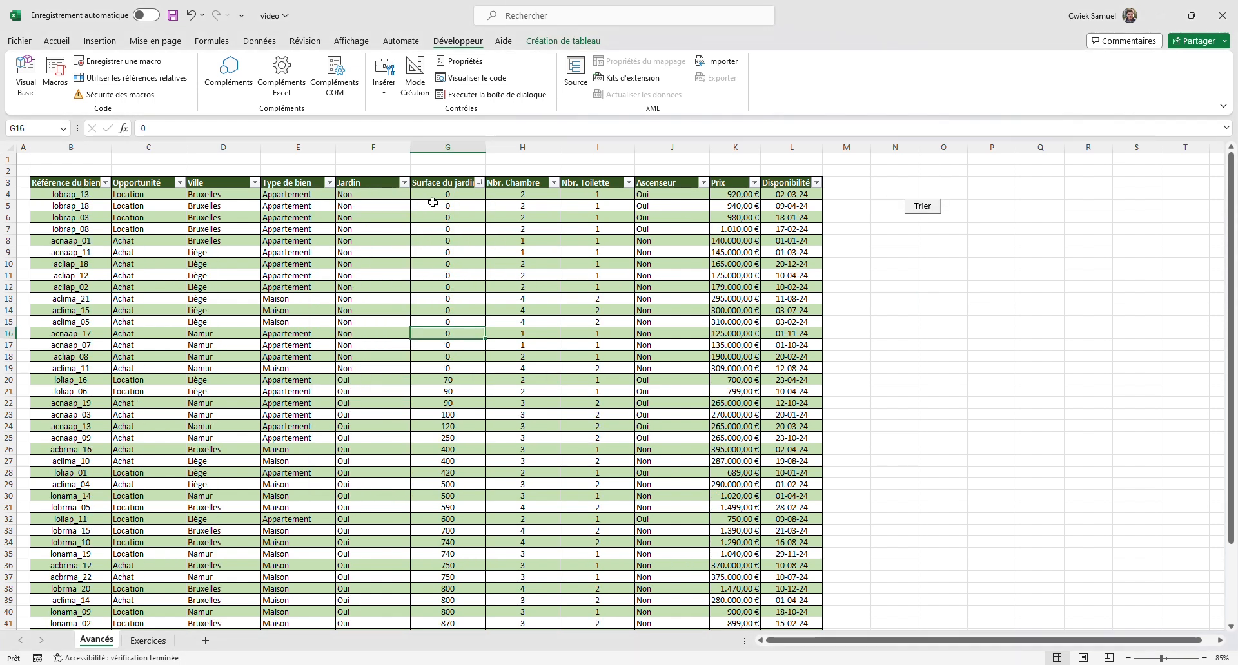
{"action": "left_click", "coordinate": [928, 212]}
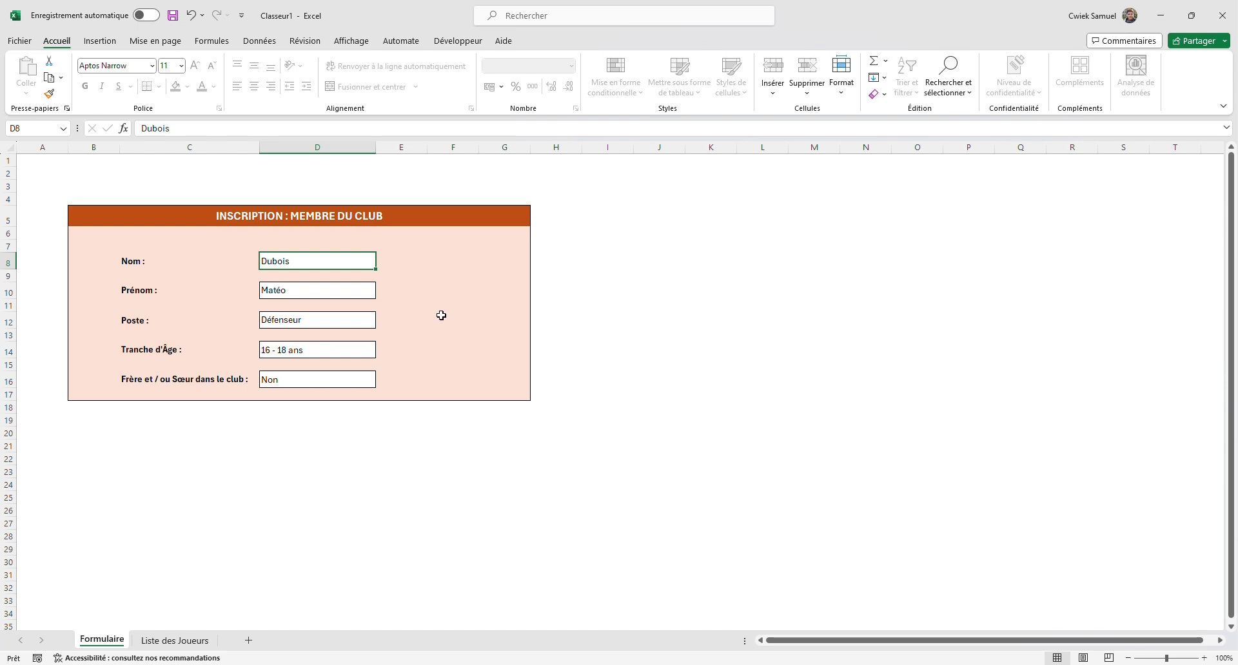
Look at the Liste des Joueurs sheet and, back on Formulaire, start recording a macro named CreationJoueur in this workbook
{"action": "left_click", "coordinate": [170, 642]}
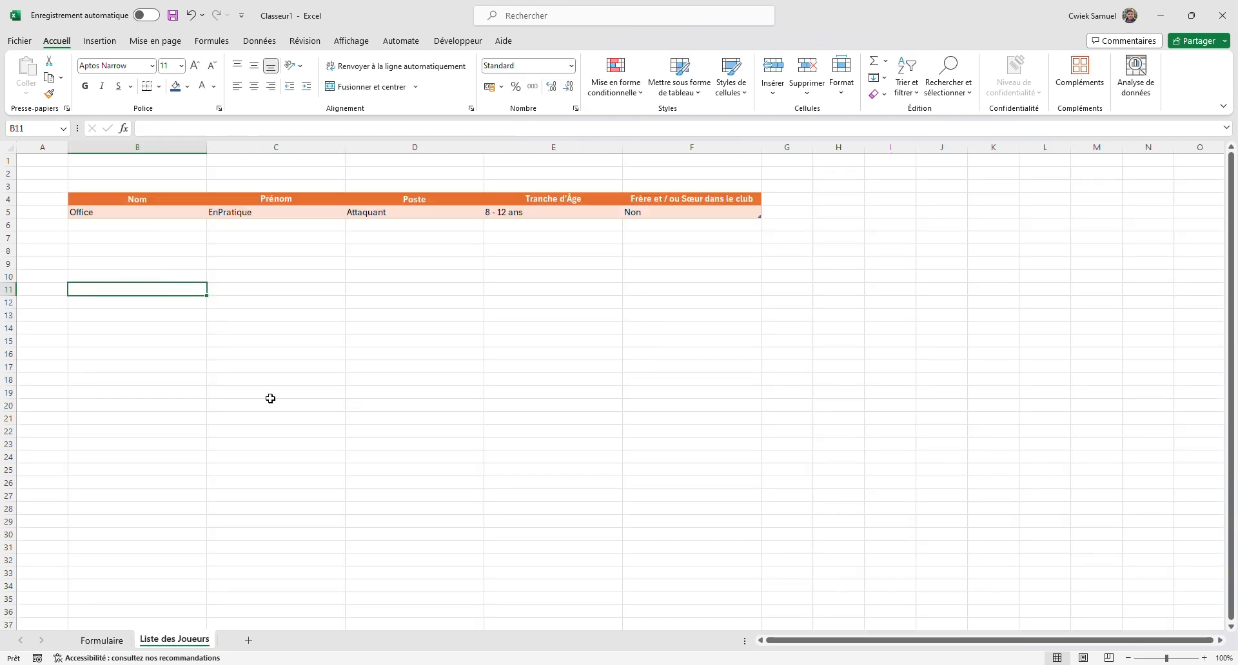
{"action": "key", "text": "ctrl+Page_Up"}
{"action": "left_click", "coordinate": [448, 41]}
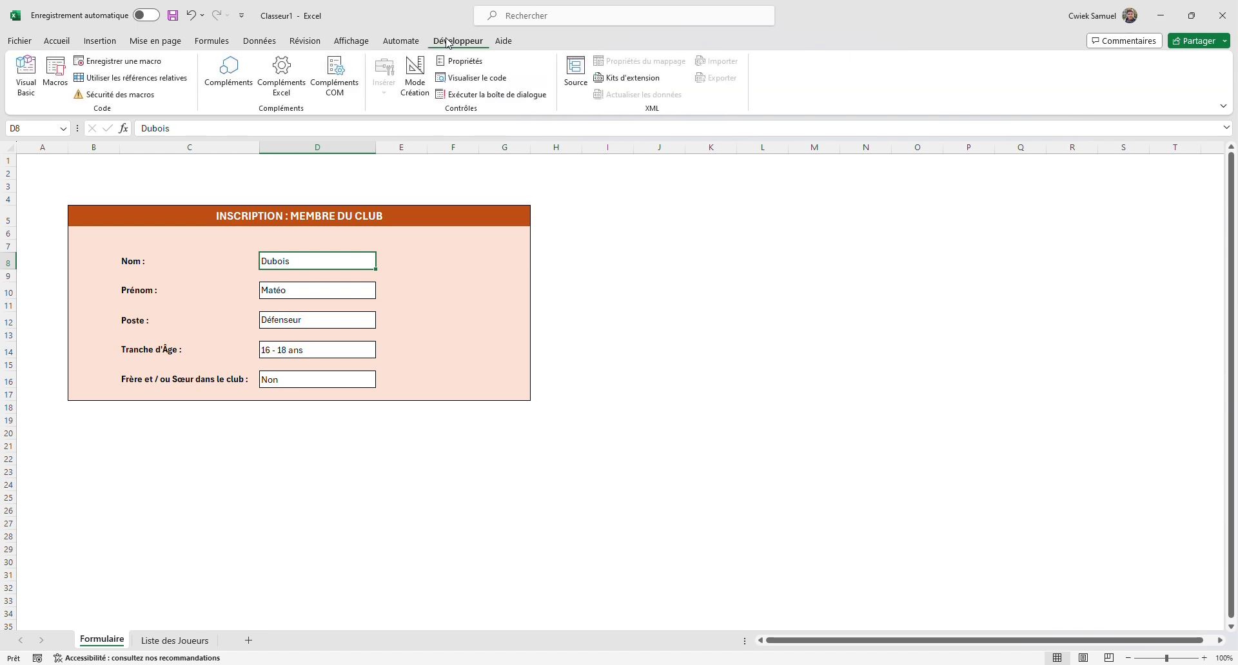
{"action": "left_click", "coordinate": [116, 61]}
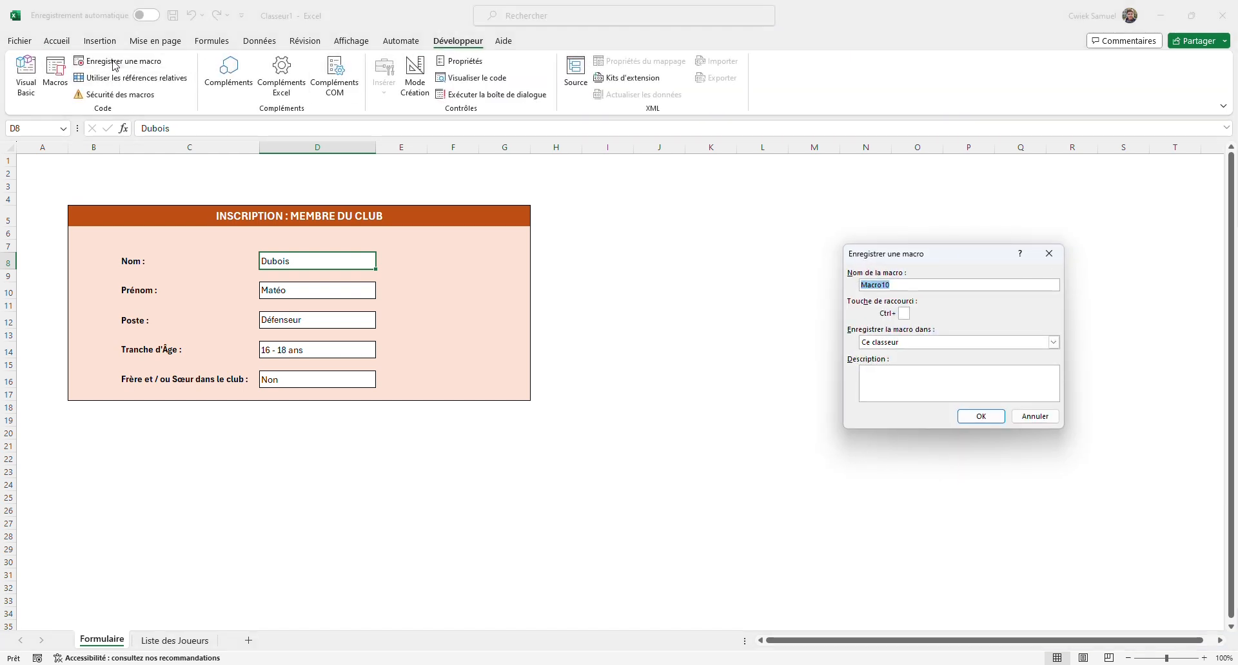
{"action": "type", "text": "CreationJoueur"}
{"action": "left_click", "coordinate": [972, 413]}
{"action": "left_click", "coordinate": [659, 306]}
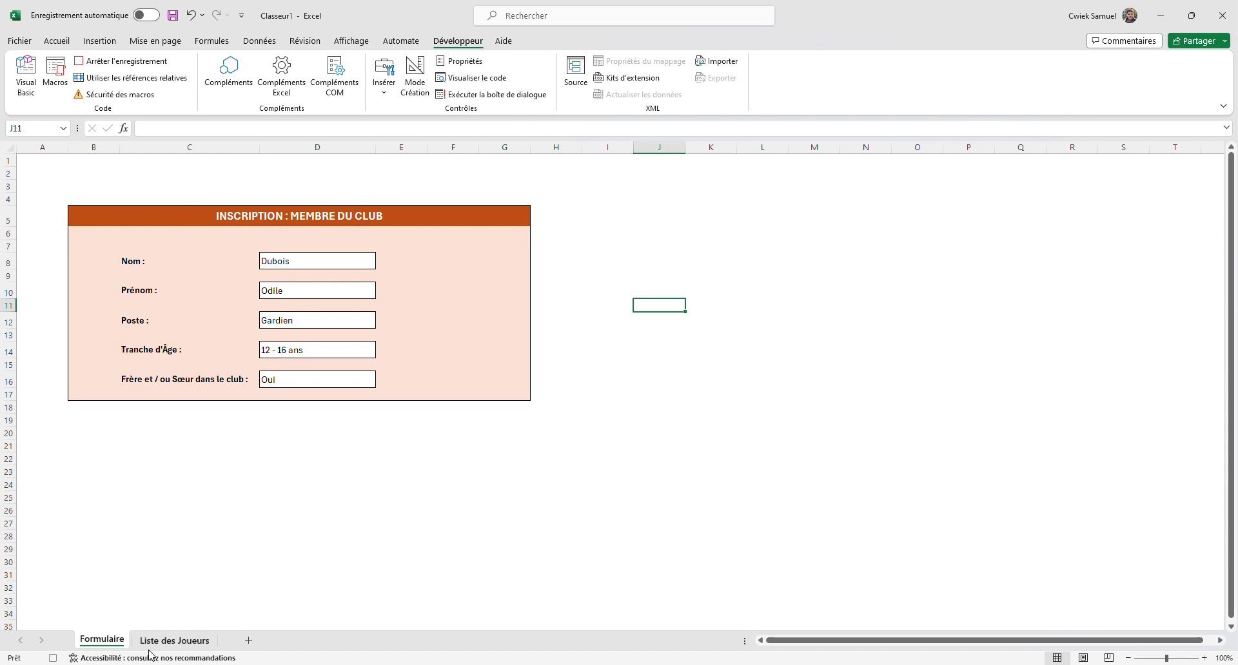
Insert an empty row at row 5 of the Liste des Joueurs sheet, directly under the table headers
{"action": "left_click", "coordinate": [166, 642]}
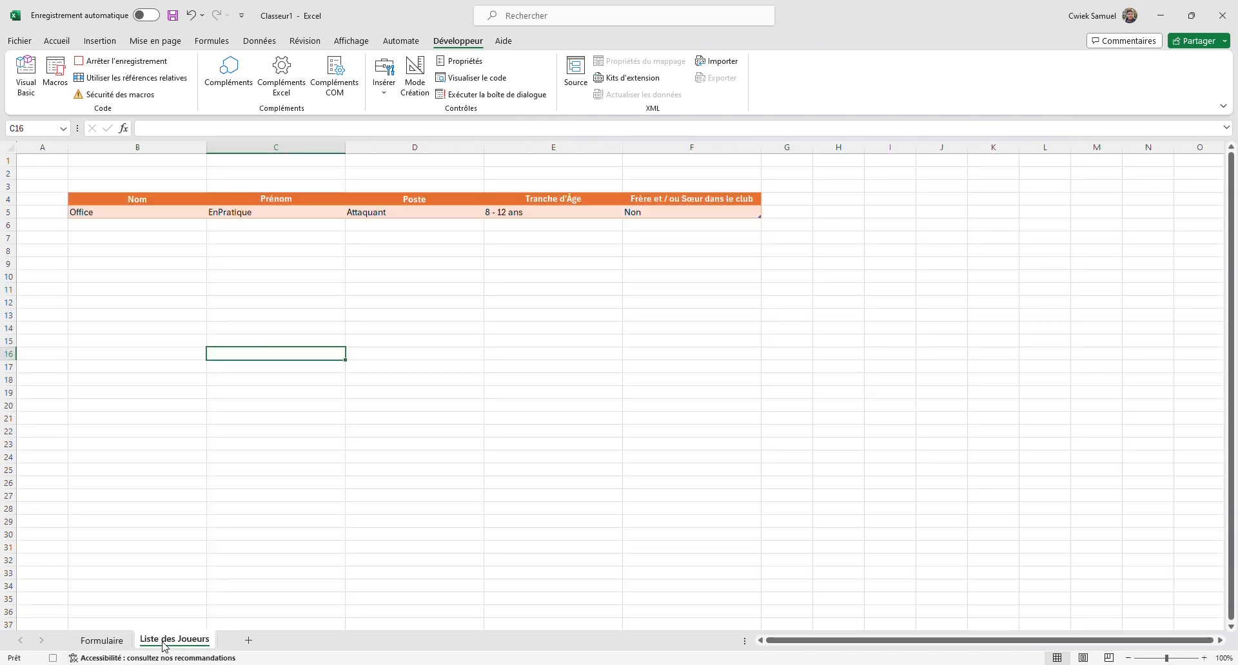
{"action": "left_click", "coordinate": [6, 212]}
{"action": "right_click", "coordinate": [6, 212]}
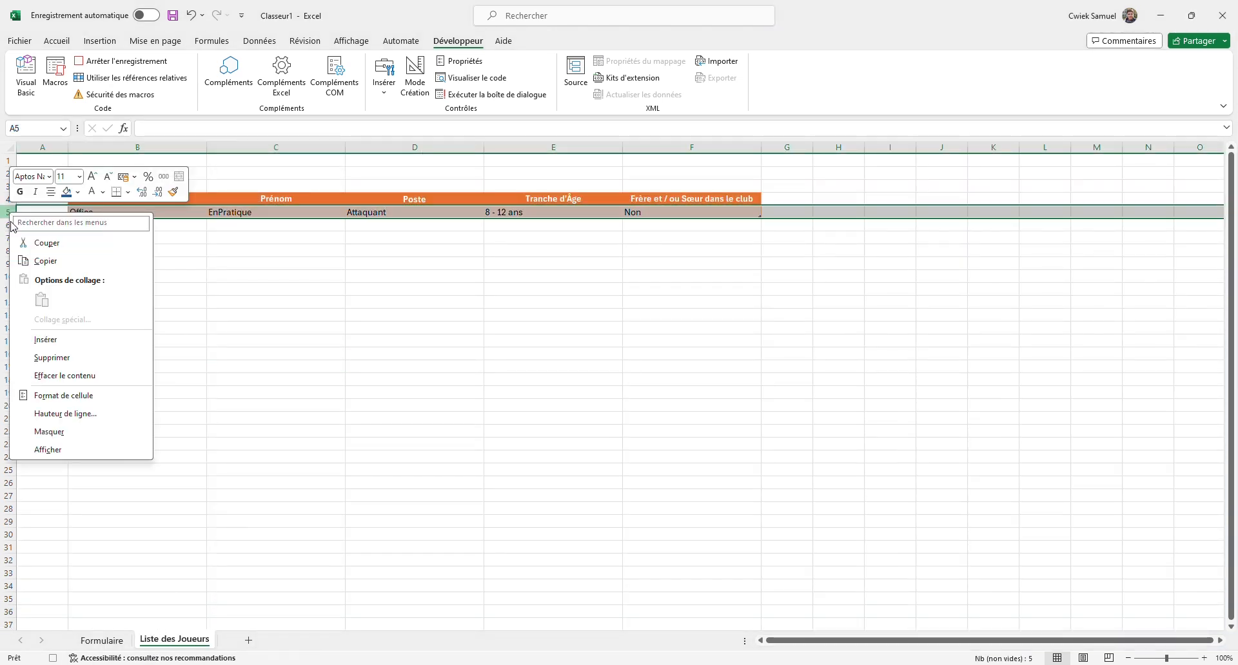
{"action": "left_click", "coordinate": [38, 340]}
{"action": "left_click", "coordinate": [196, 327]}
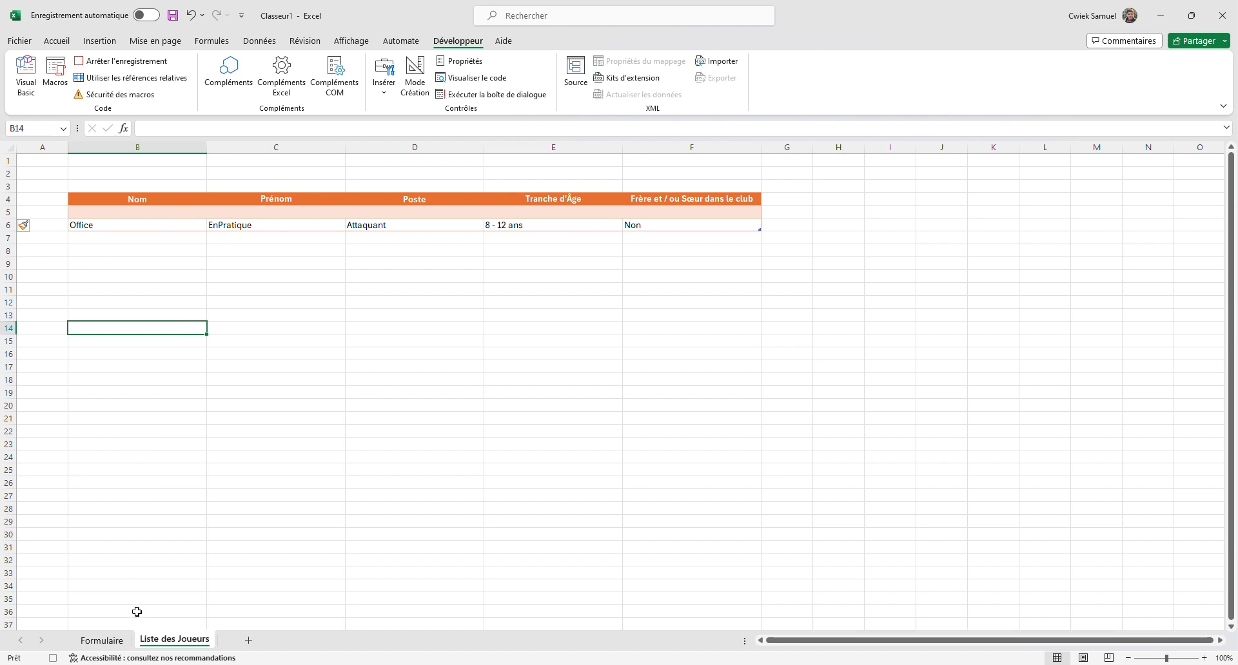
Copy the Nom entry from the form and paste it as values only into B5 of Liste des Joueurs
{"action": "left_click", "coordinate": [113, 643]}
{"action": "left_click", "coordinate": [298, 259]}
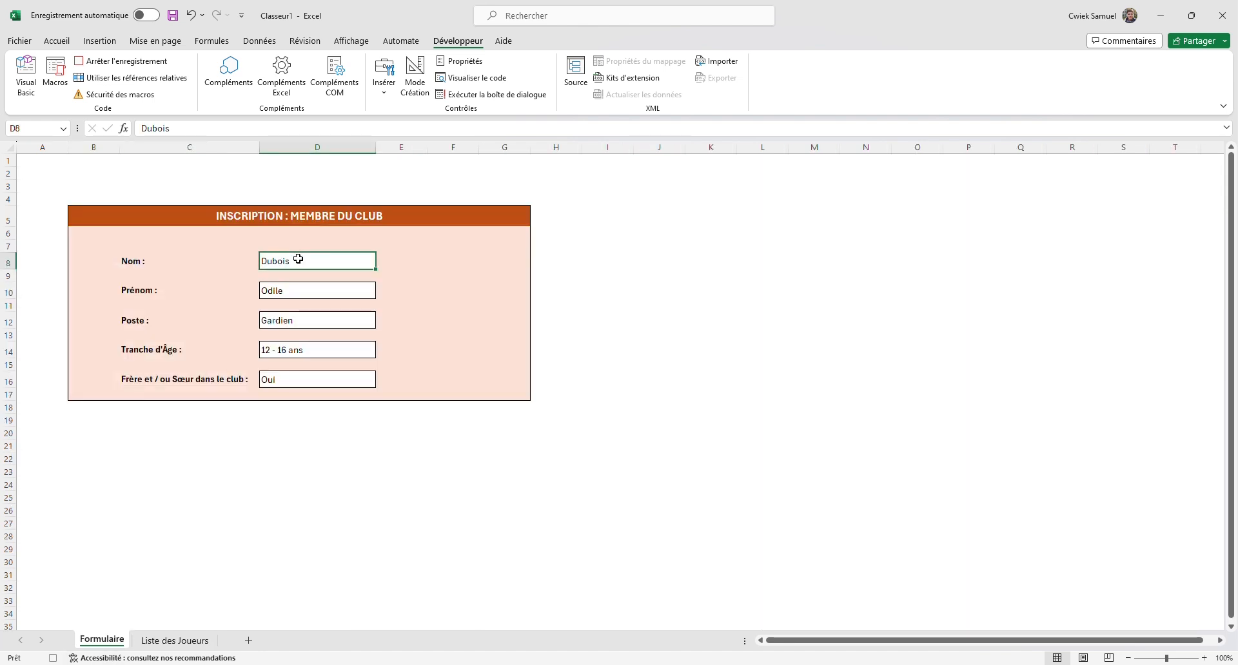
{"action": "right_click", "coordinate": [299, 259]}
{"action": "left_click", "coordinate": [335, 270]}
{"action": "left_click", "coordinate": [176, 641]}
{"action": "left_click", "coordinate": [126, 213]}
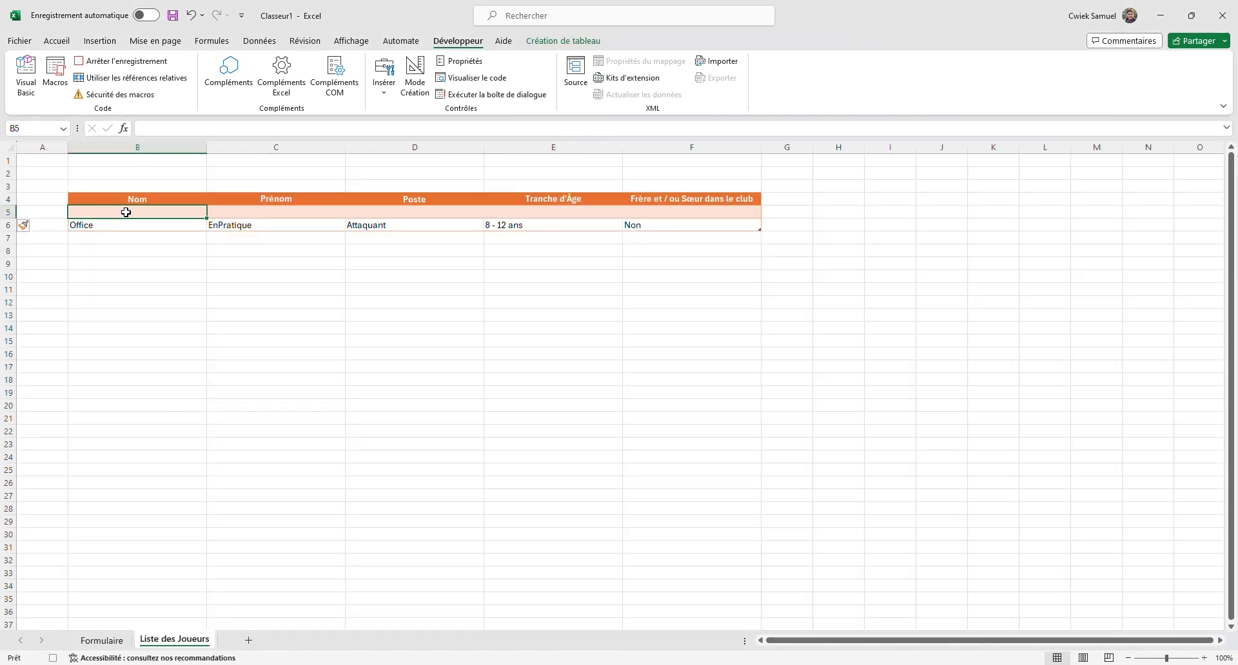
{"action": "right_click", "coordinate": [126, 213]}
{"action": "mouse_move", "coordinate": [358, 316]}
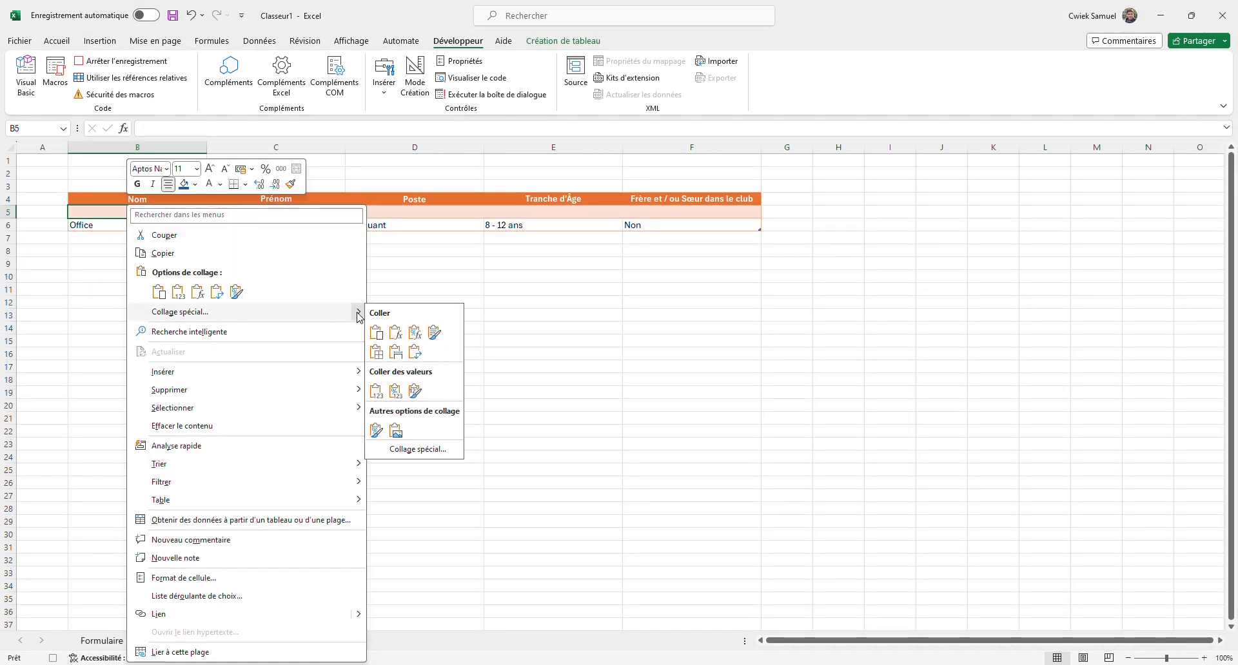
{"action": "left_click", "coordinate": [378, 391]}
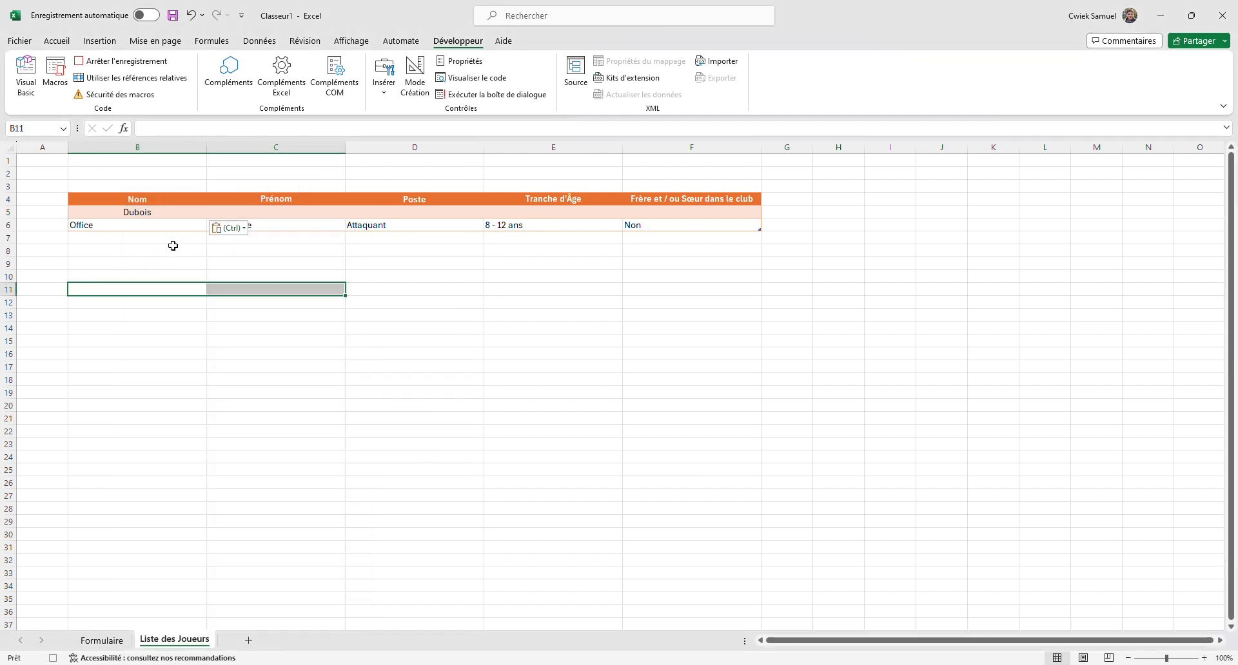
{"action": "left_click", "coordinate": [171, 250]}
Copy the Prénom entry from the form and paste it as values only into C5 of Liste des Joueurs
{"action": "left_click", "coordinate": [102, 641]}
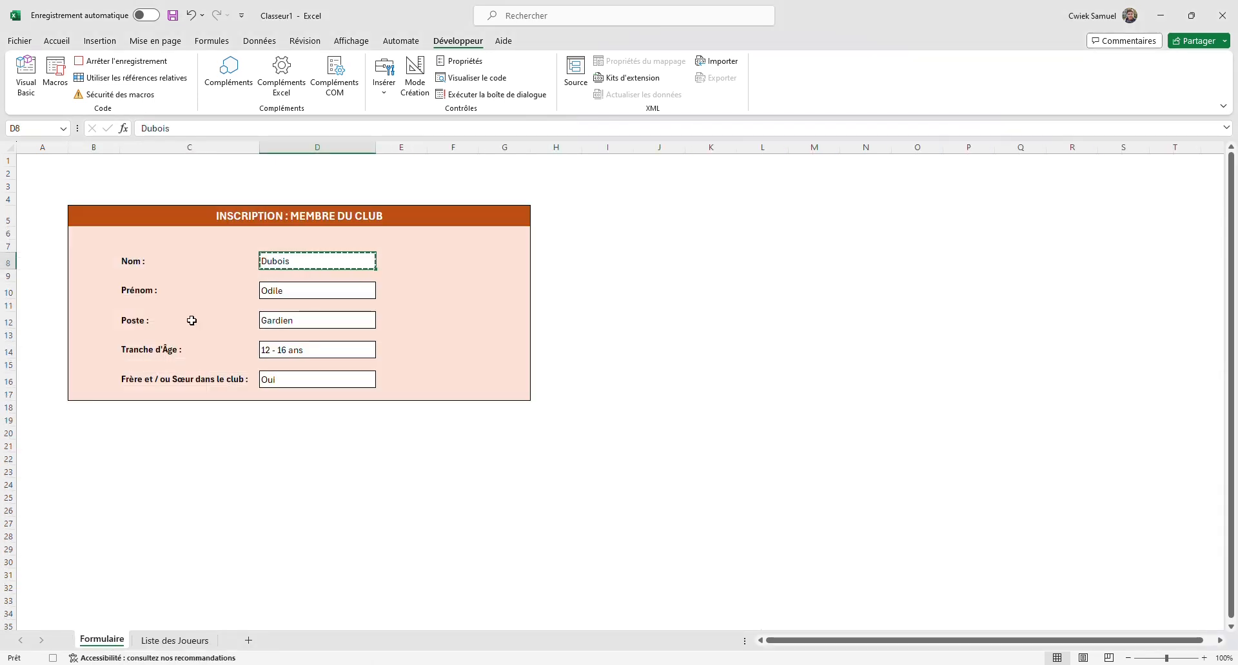
{"action": "right_click", "coordinate": [289, 291]}
{"action": "left_click", "coordinate": [329, 270]}
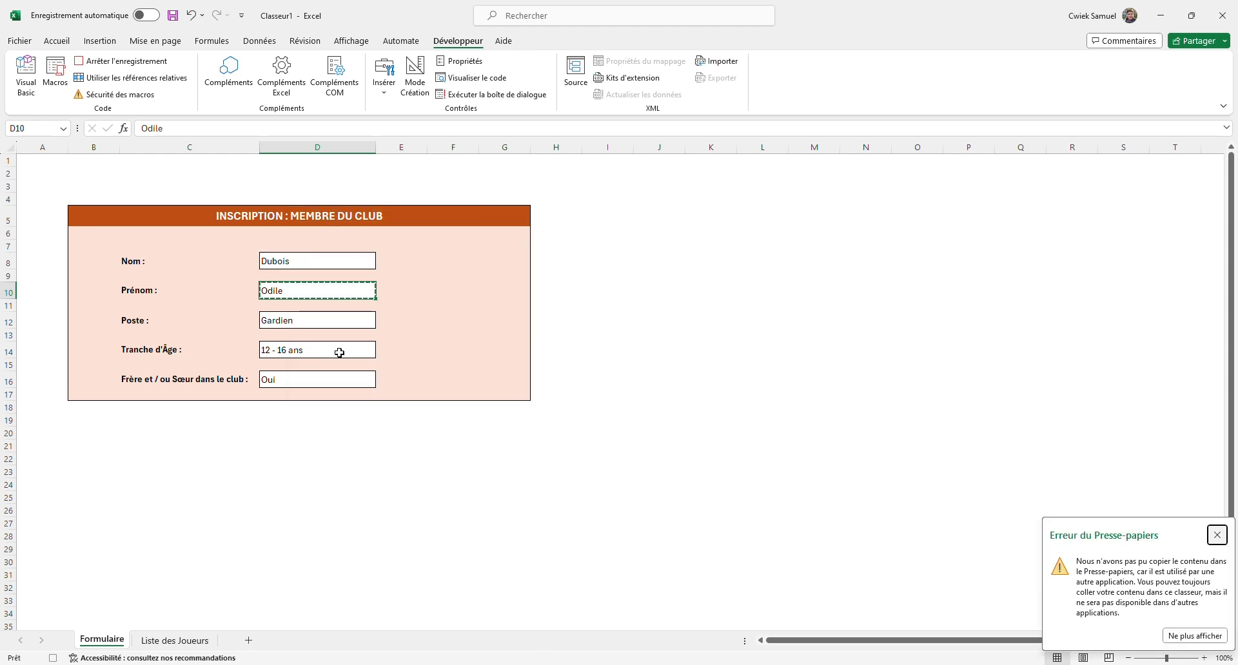
{"action": "left_click", "coordinate": [169, 640]}
{"action": "left_click", "coordinate": [265, 216]}
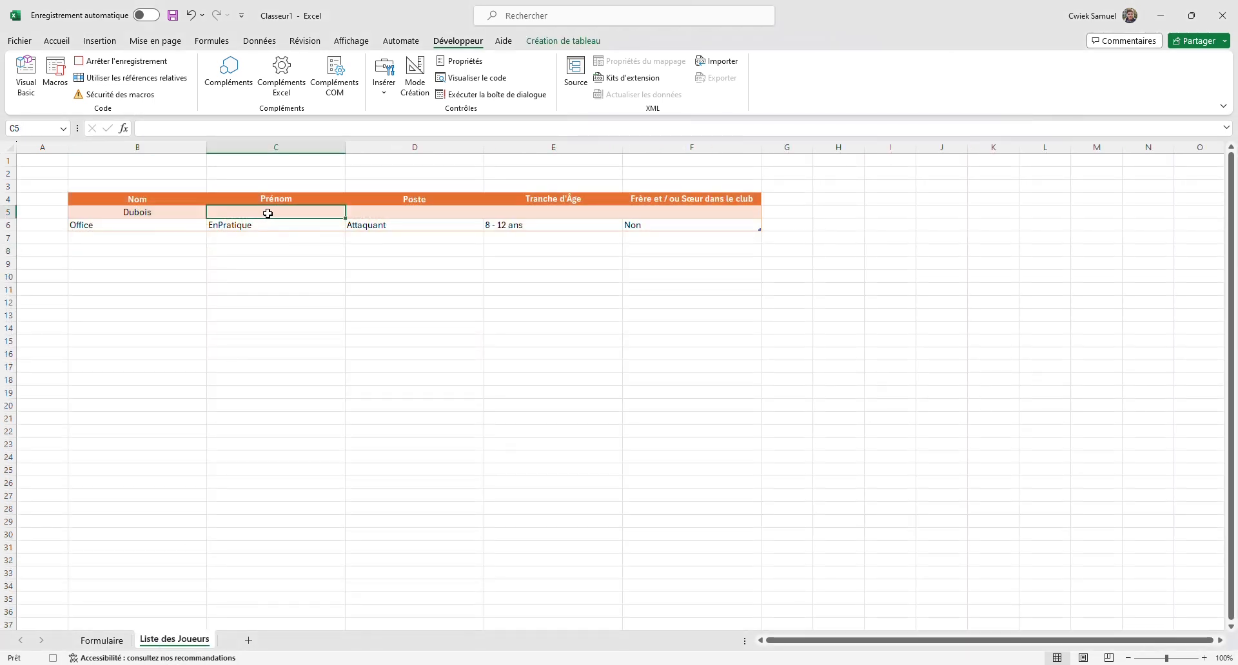
{"action": "right_click", "coordinate": [265, 216]}
{"action": "mouse_move", "coordinate": [501, 318]}
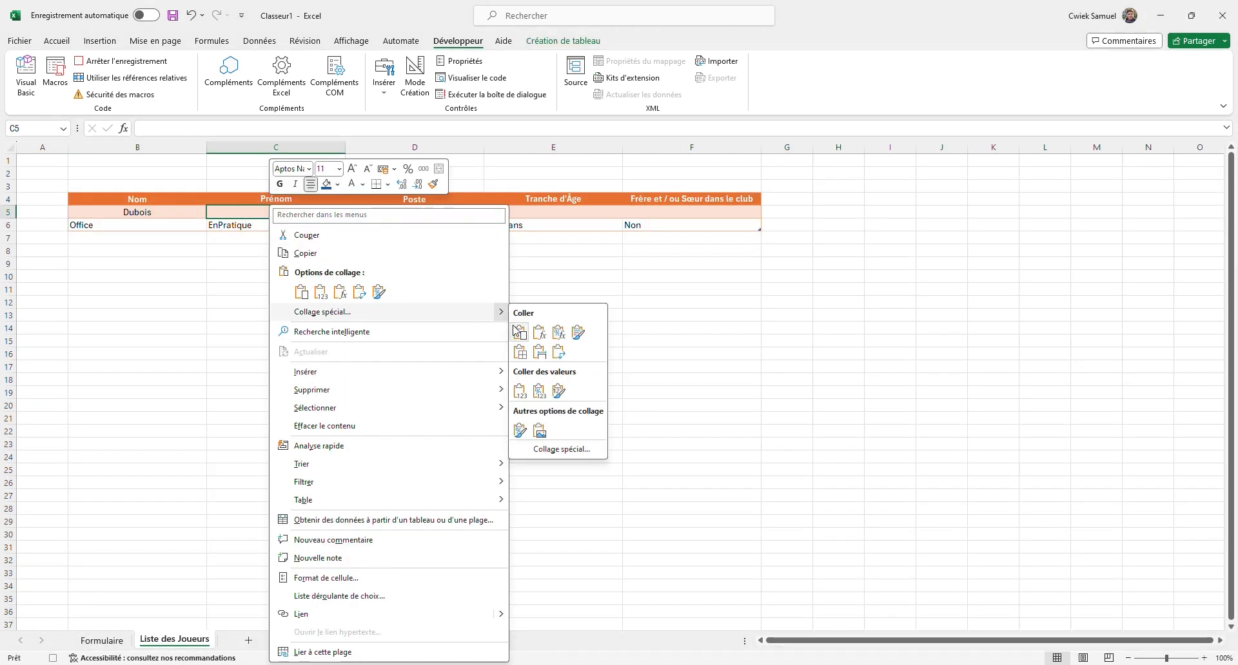
{"action": "left_click", "coordinate": [516, 392]}
{"action": "left_click", "coordinate": [509, 341]}
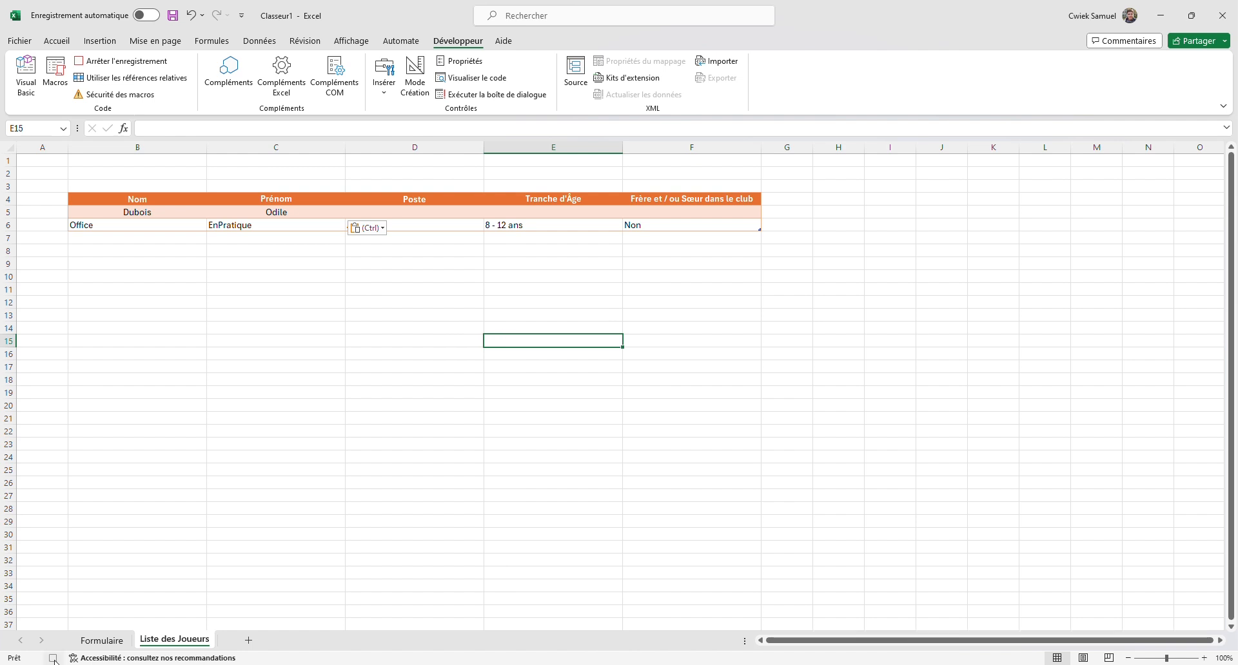
Copy the Poste entry from the form and paste it as values only into D5 of Liste des Joueurs
{"action": "left_click", "coordinate": [102, 641]}
{"action": "right_click", "coordinate": [323, 318]}
{"action": "left_click", "coordinate": [352, 265]}
{"action": "left_click", "coordinate": [174, 640]}
{"action": "right_click", "coordinate": [414, 213]}
{"action": "mouse_move", "coordinate": [649, 312]}
{"action": "left_click", "coordinate": [665, 386]}
Copy the Tranche d'Âge entry from the form and paste it as values only into E5 of Liste des Joueurs
{"action": "left_click", "coordinate": [101, 641]}
{"action": "right_click", "coordinate": [316, 350]}
{"action": "left_click", "coordinate": [335, 255]}
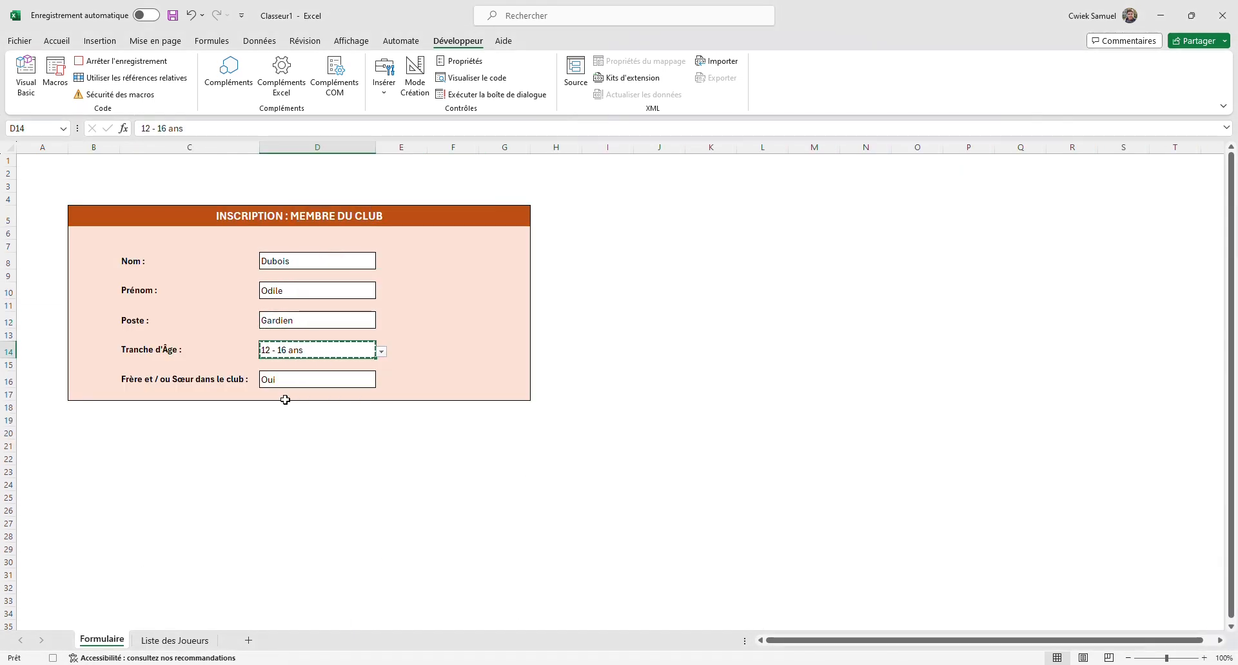
{"action": "left_click", "coordinate": [175, 639]}
{"action": "right_click", "coordinate": [567, 213]}
{"action": "left_click", "coordinate": [831, 390]}
Copy the Frère et / ou Sœur dans le club entry from the form and paste it as values only into F5
{"action": "left_click", "coordinate": [102, 641]}
{"action": "right_click", "coordinate": [309, 379]}
{"action": "left_click", "coordinate": [351, 266]}
{"action": "left_click", "coordinate": [175, 639]}
{"action": "right_click", "coordinate": [709, 212]}
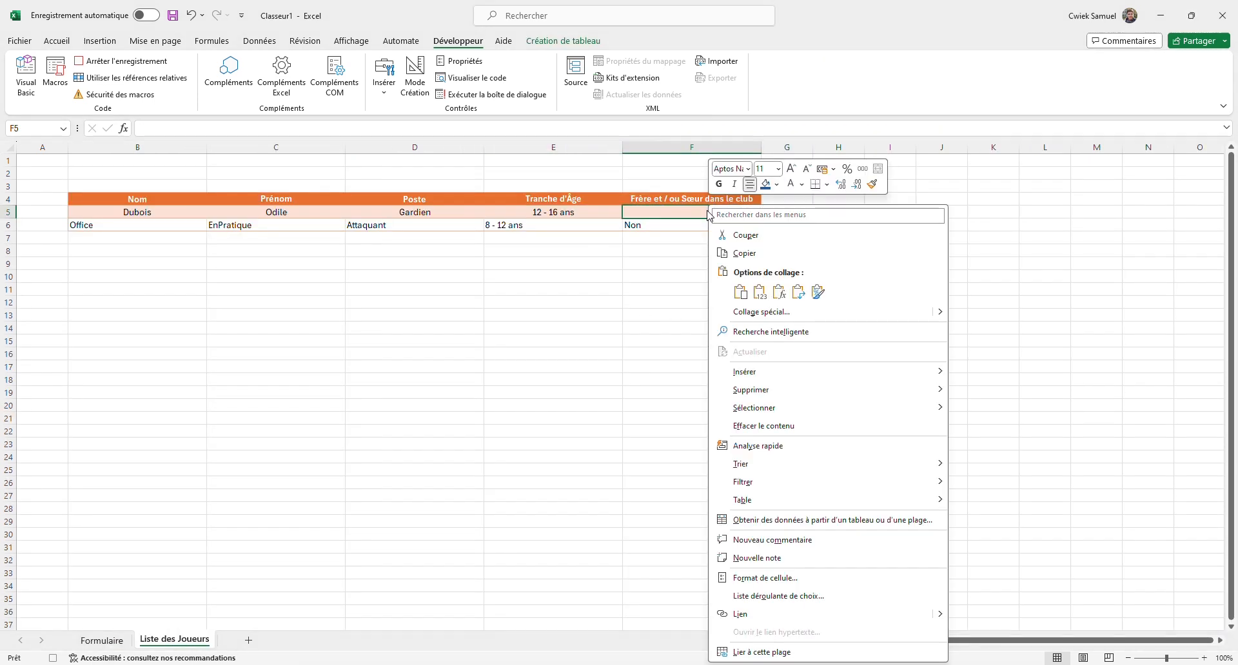
{"action": "mouse_move", "coordinate": [938, 312]}
{"action": "left_click", "coordinate": [959, 387]}
{"action": "left_click", "coordinate": [787, 340]}
{"action": "left_click", "coordinate": [522, 353]}
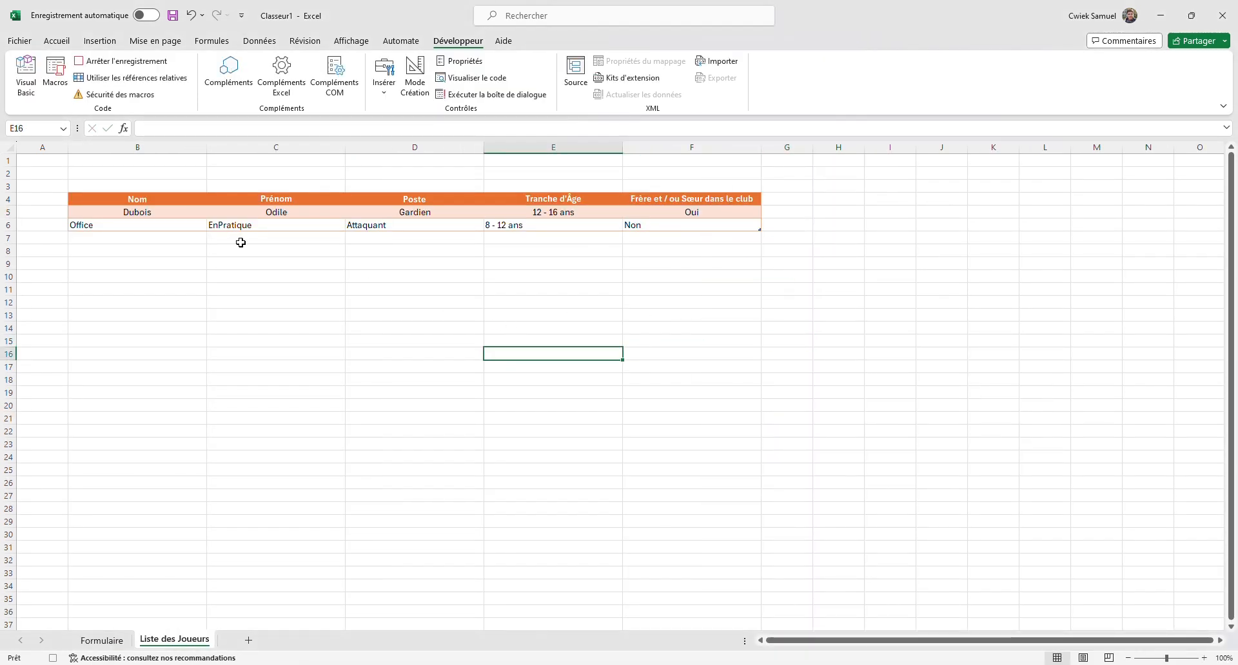
Remove the centre alignment from the new player row B5:F5 and stop the macro recording
{"action": "left_click_drag", "start_coordinate": [175, 211], "coordinate": [693, 213]}
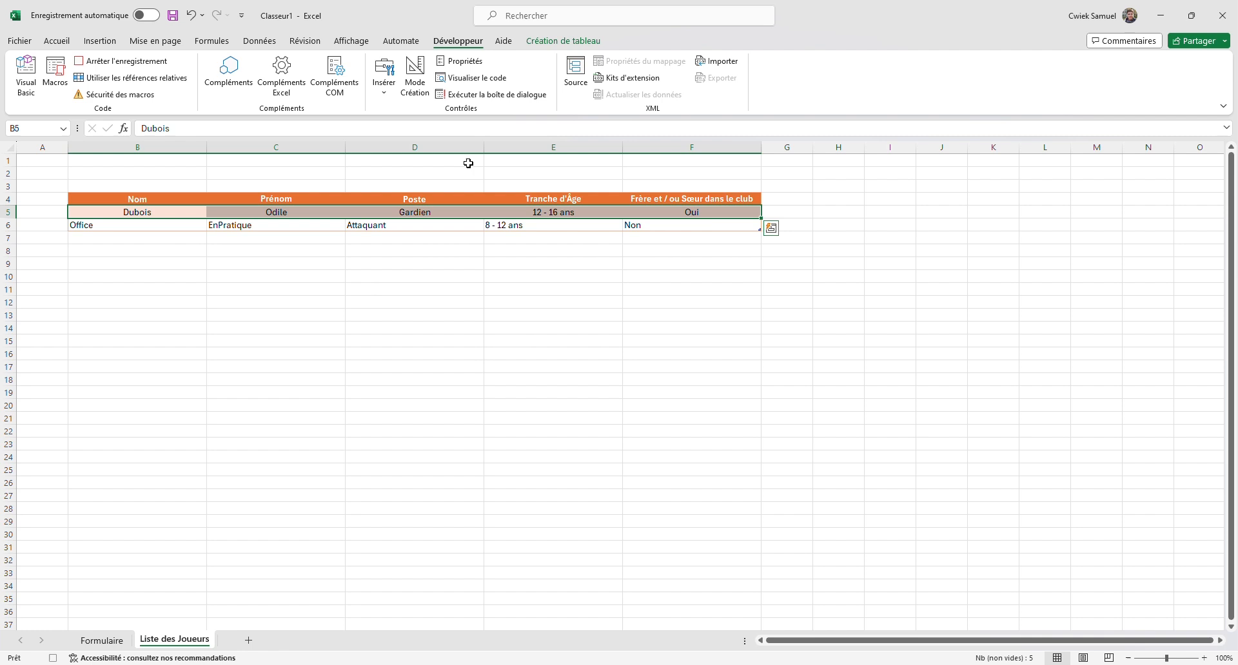
{"action": "left_click", "coordinate": [56, 40]}
{"action": "left_click", "coordinate": [237, 86]}
{"action": "left_click", "coordinate": [276, 301]}
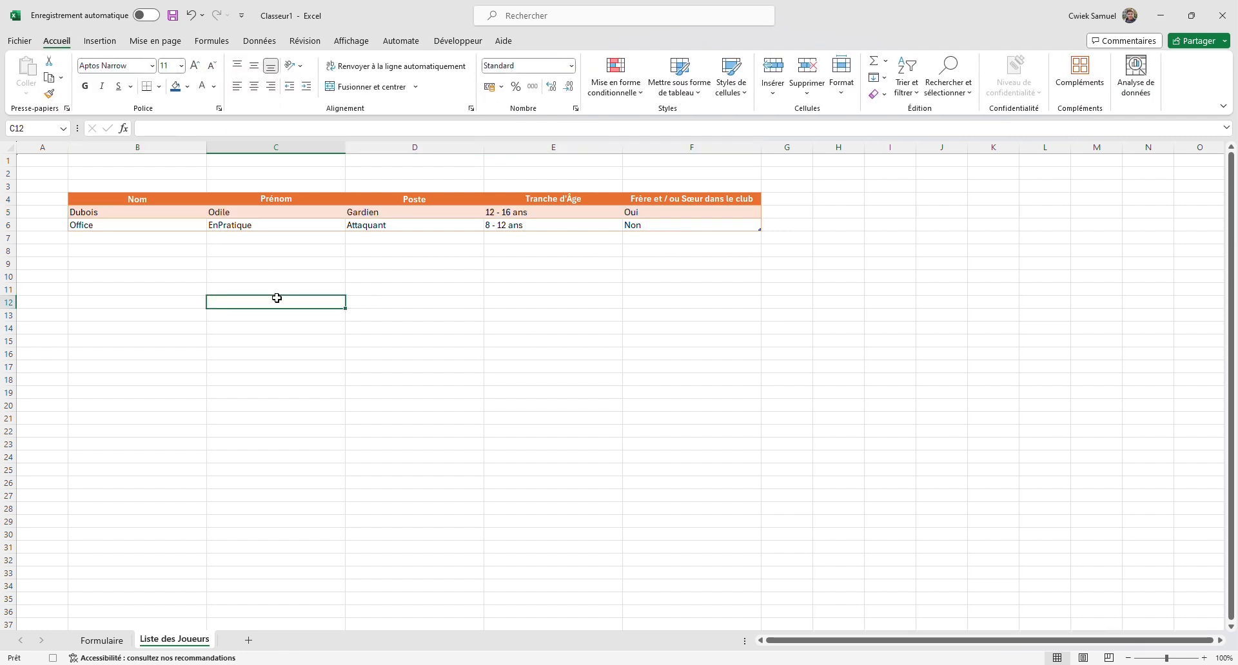
{"action": "left_click", "coordinate": [458, 40]}
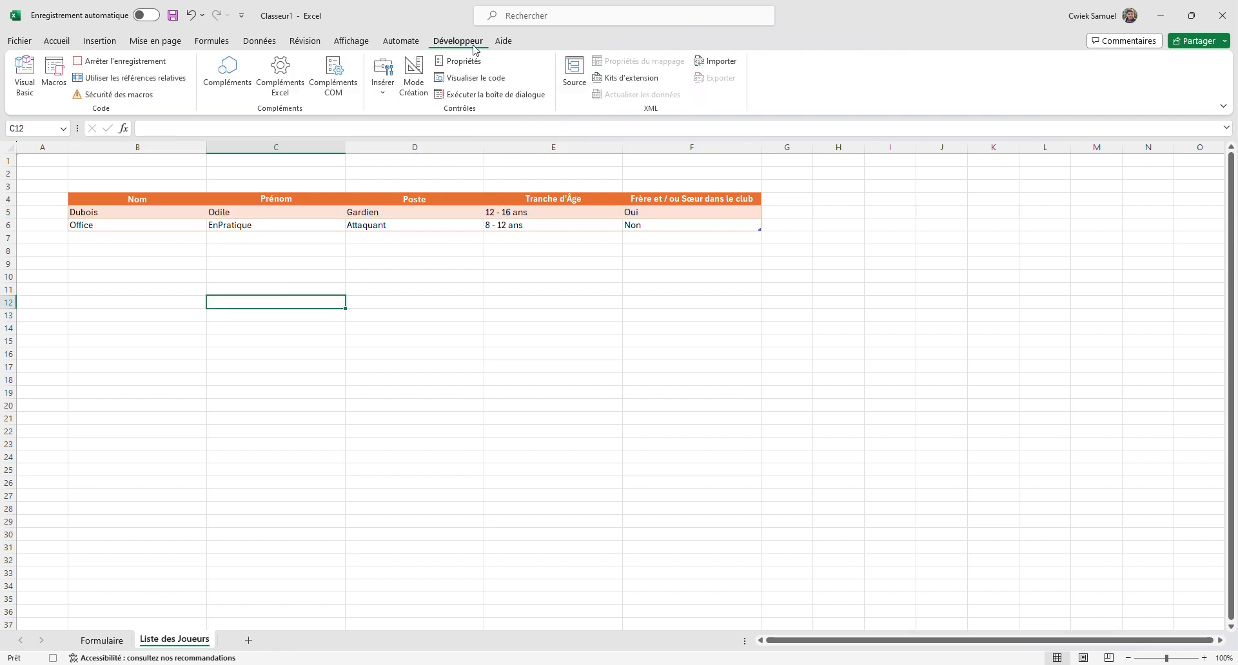
{"action": "left_click", "coordinate": [158, 67]}
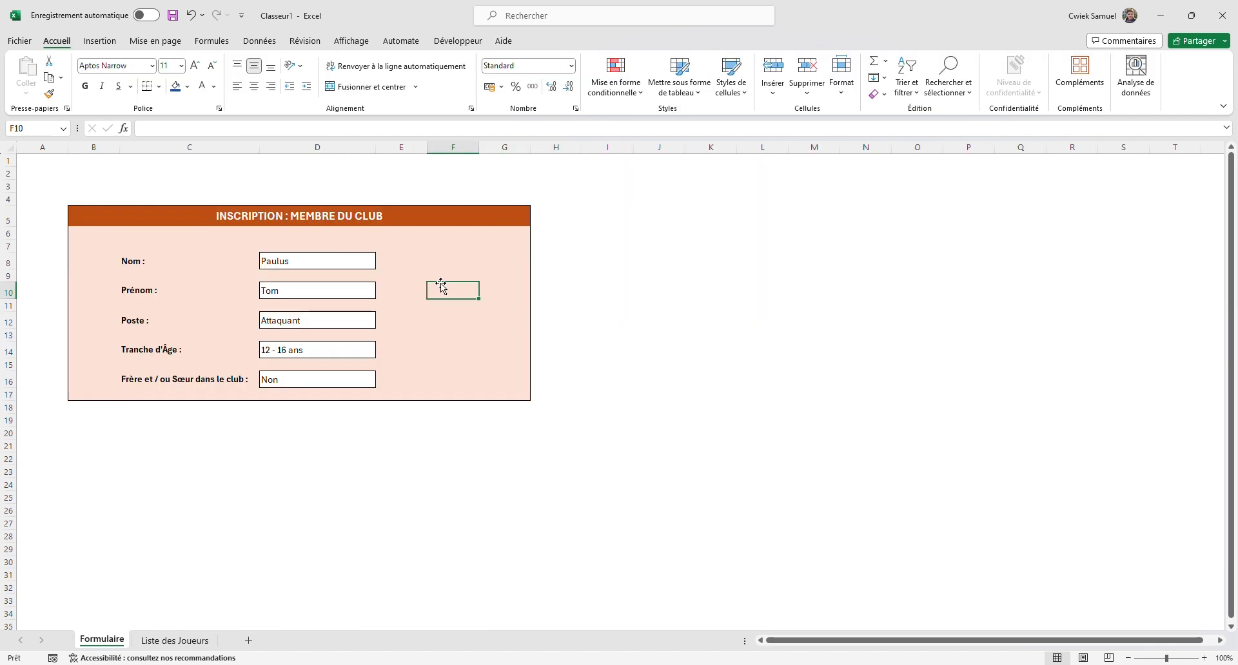
Insert a form-control button around F12, beside the Formulaire entry fields, and assign the CreationJoueur macro to it
{"action": "left_click", "coordinate": [458, 41]}
{"action": "left_click", "coordinate": [392, 74]}
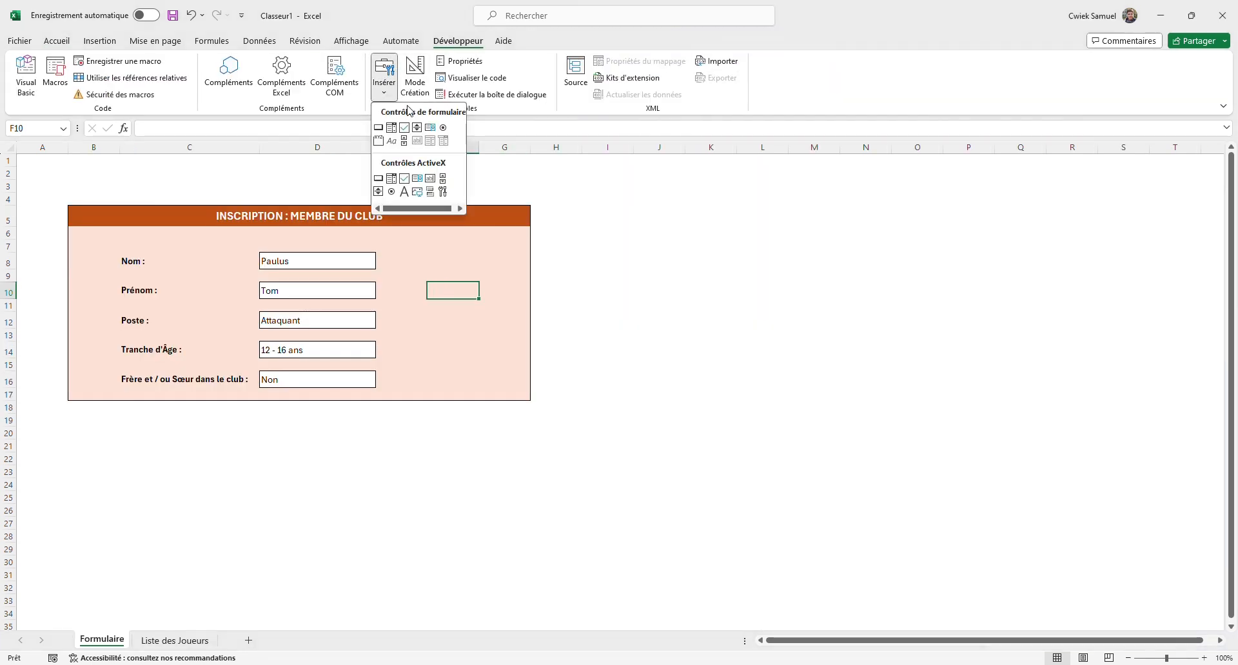
{"action": "left_click", "coordinate": [381, 129]}
{"action": "left_click", "coordinate": [442, 308]}
{"action": "left_click", "coordinate": [867, 273]}
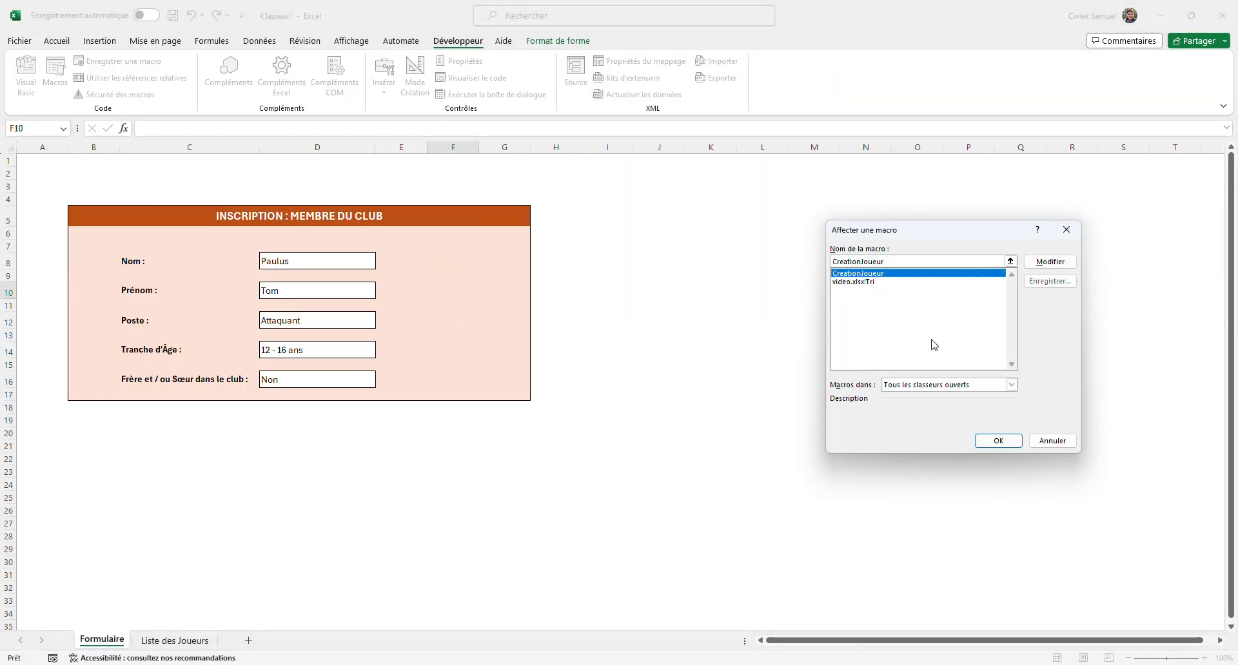
{"action": "left_click", "coordinate": [998, 441]}
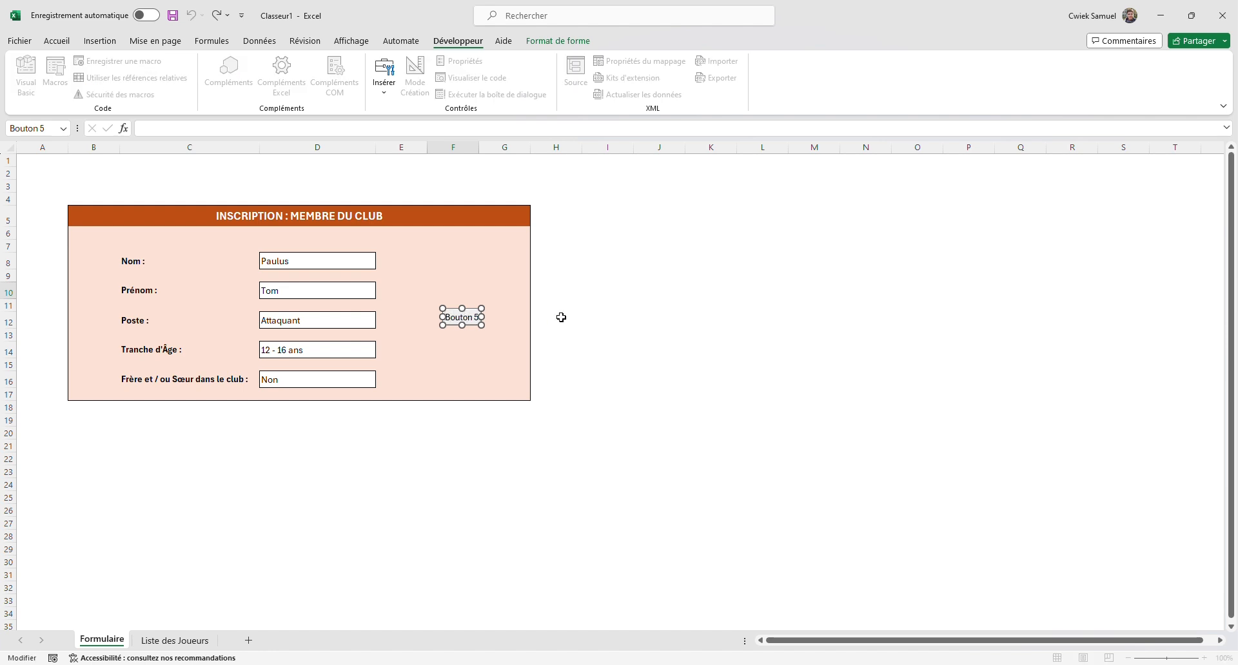
Replace the new button's label with INSCRIPTION and enlarge the button so the full text fits
{"action": "key", "text": "BackSpace"}
{"action": "key", "text": "BackSpace"}
{"action": "key", "text": "BackSpace"}
{"action": "key", "text": "BackSpace"}
{"action": "key", "text": "BackSpace"}
{"action": "key", "text": "BackSpace"}
{"action": "key", "text": "BackSpace"}
{"action": "key", "text": "BackSpace"}
{"action": "key", "text": "Caps_Lock"}
{"action": "type", "text": "INSCR"}
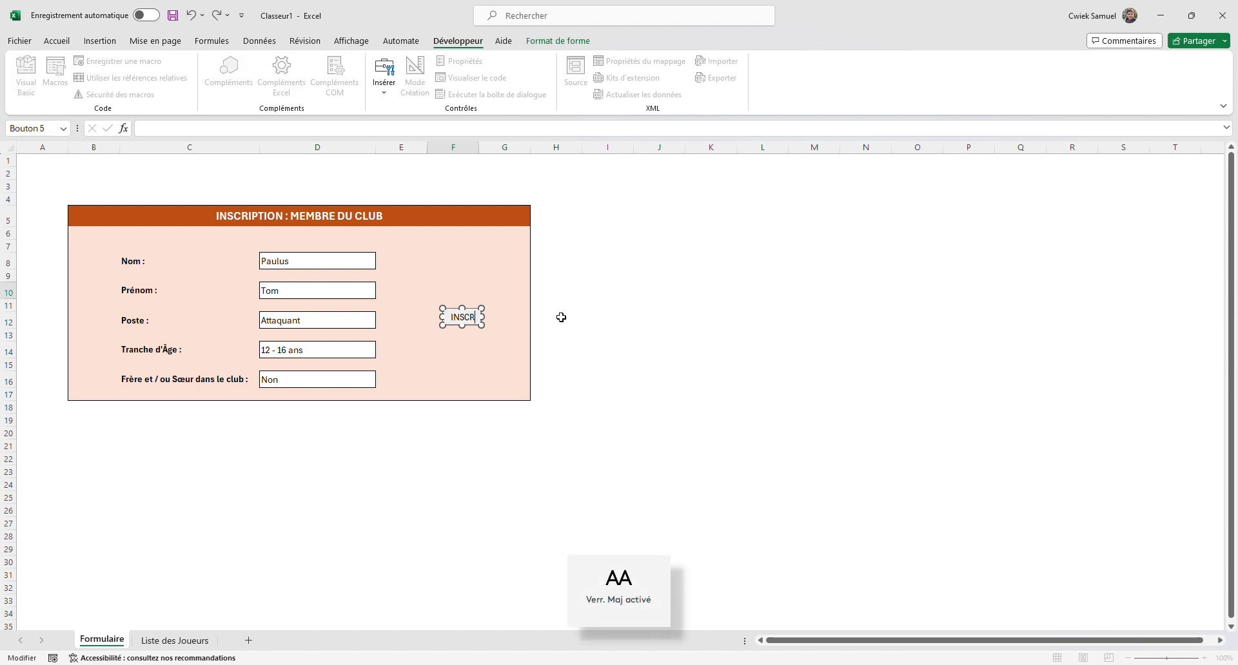
{"action": "type", "text": "IPTION"}
{"action": "key", "text": "Caps_Lock"}
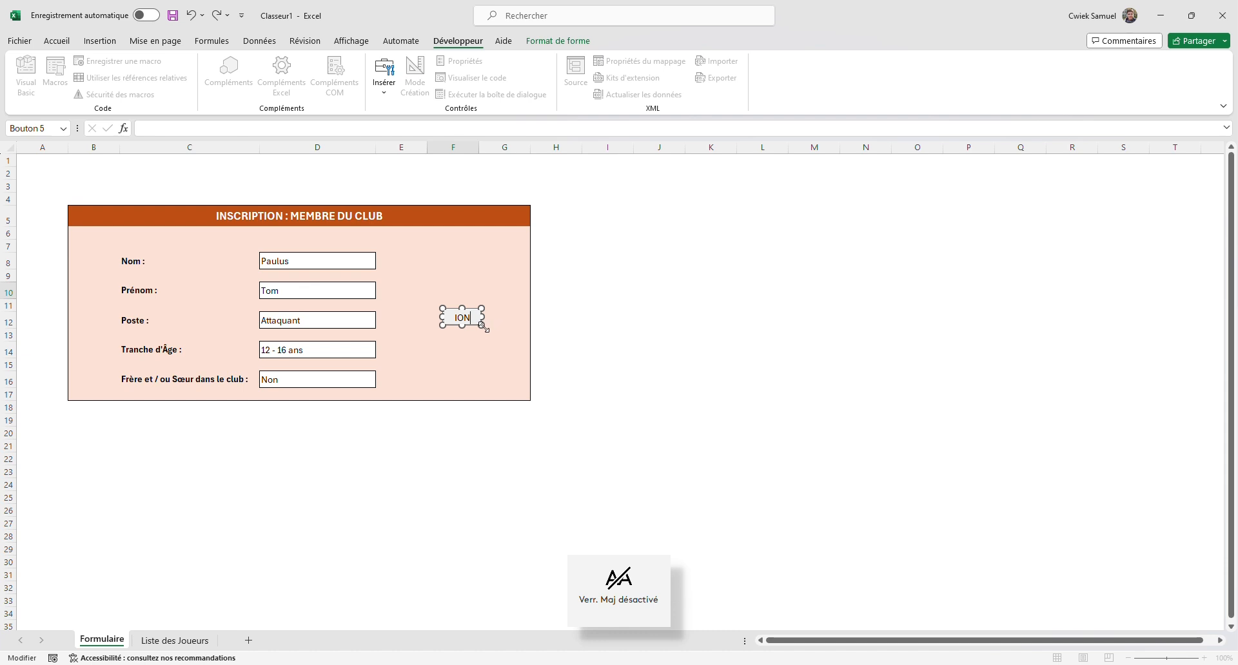
{"action": "left_click_drag", "start_coordinate": [484, 328], "coordinate": [516, 345]}
{"action": "left_click", "coordinate": [583, 323]}
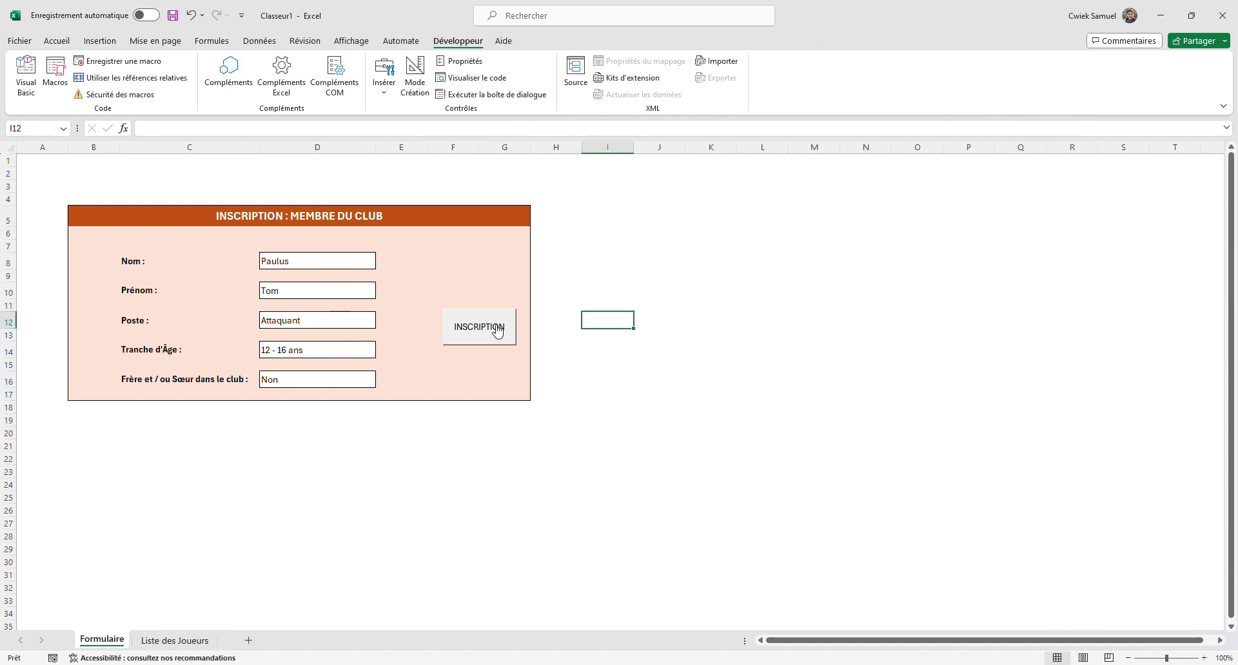
Run the macro with the INSCRIPTION button to add the form's player to Liste des Joueurs, and return to the Formulaire sheet
{"action": "left_click", "coordinate": [499, 331]}
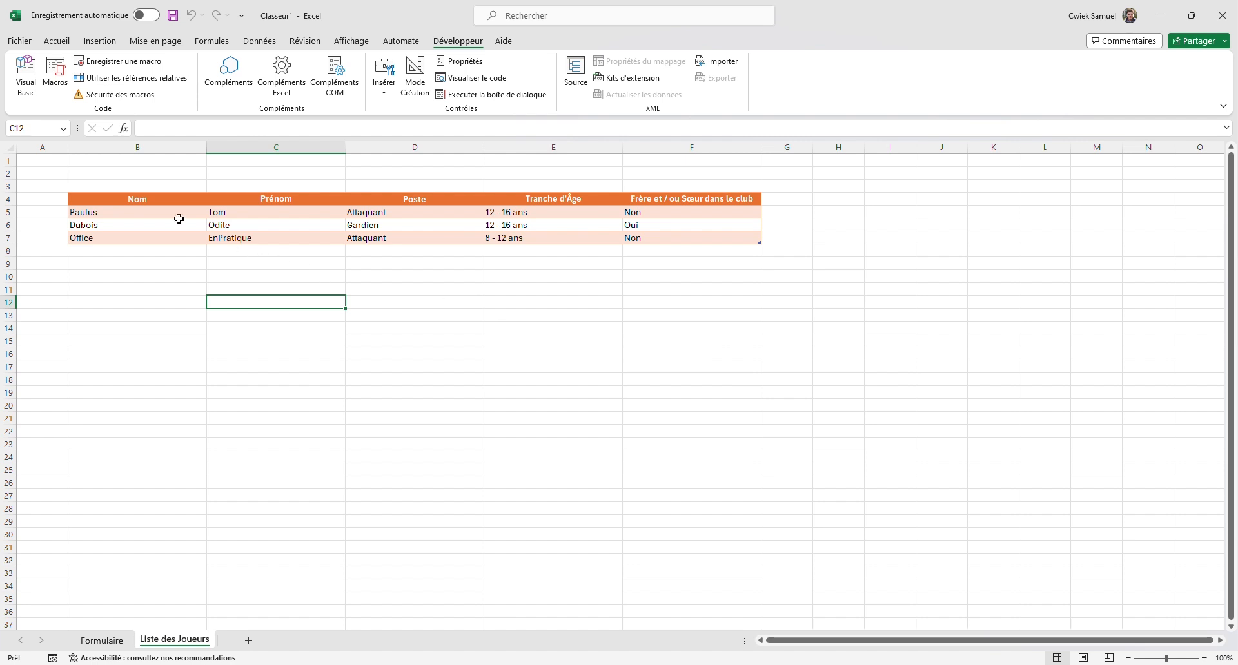
{"action": "left_click", "coordinate": [509, 343]}
{"action": "key", "text": "ctrl+Page_Up"}
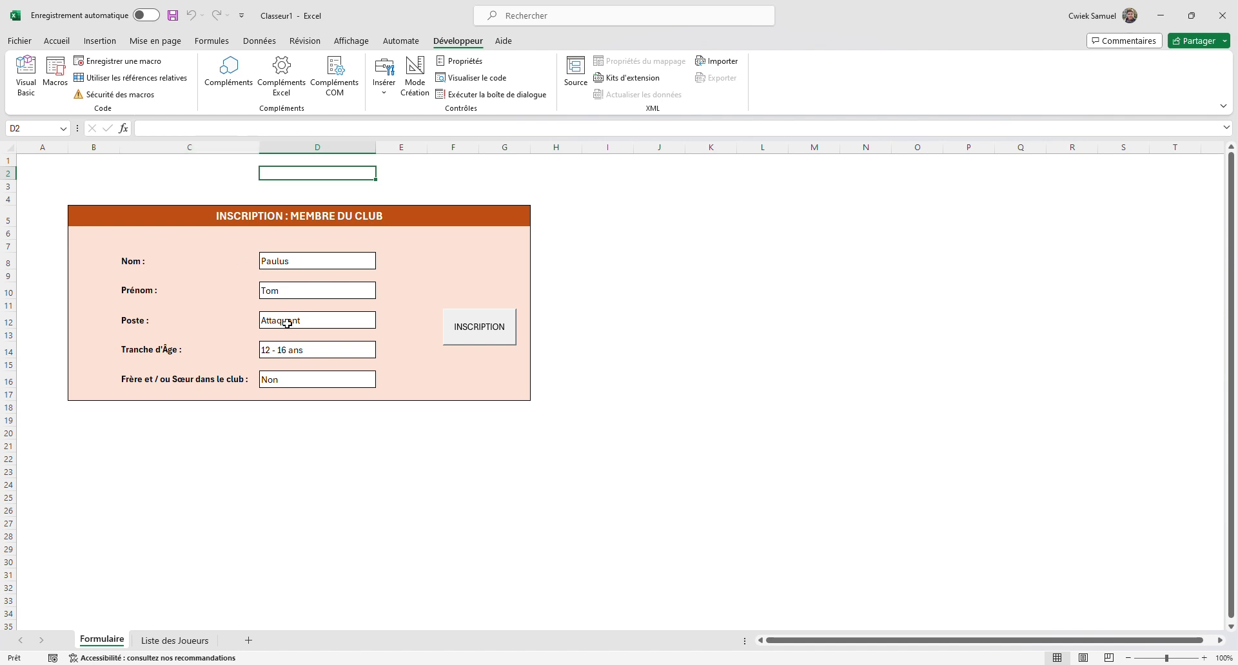
Clear the entries for Frère et / ou Sœur dans le club, Tranche d'Âge, Poste, Prénom and Nom
{"action": "left_click", "coordinate": [296, 380]}
{"action": "key", "text": "BackSpace"}
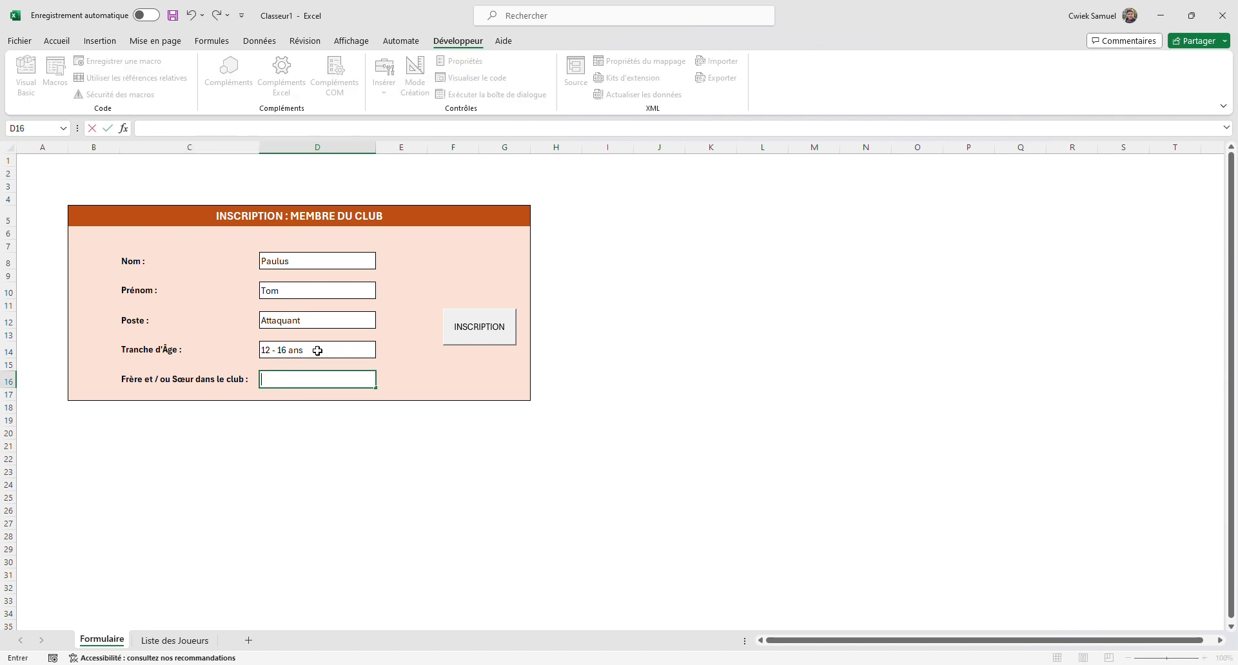
{"action": "left_click", "coordinate": [317, 350]}
{"action": "key", "text": "BackSpace"}
{"action": "left_click", "coordinate": [317, 325]}
{"action": "key", "text": "BackSpace"}
{"action": "left_click", "coordinate": [317, 291]}
{"action": "key", "text": "BackSpace"}
{"action": "left_click", "coordinate": [328, 260]}
{"action": "key", "text": "BackSpace"}
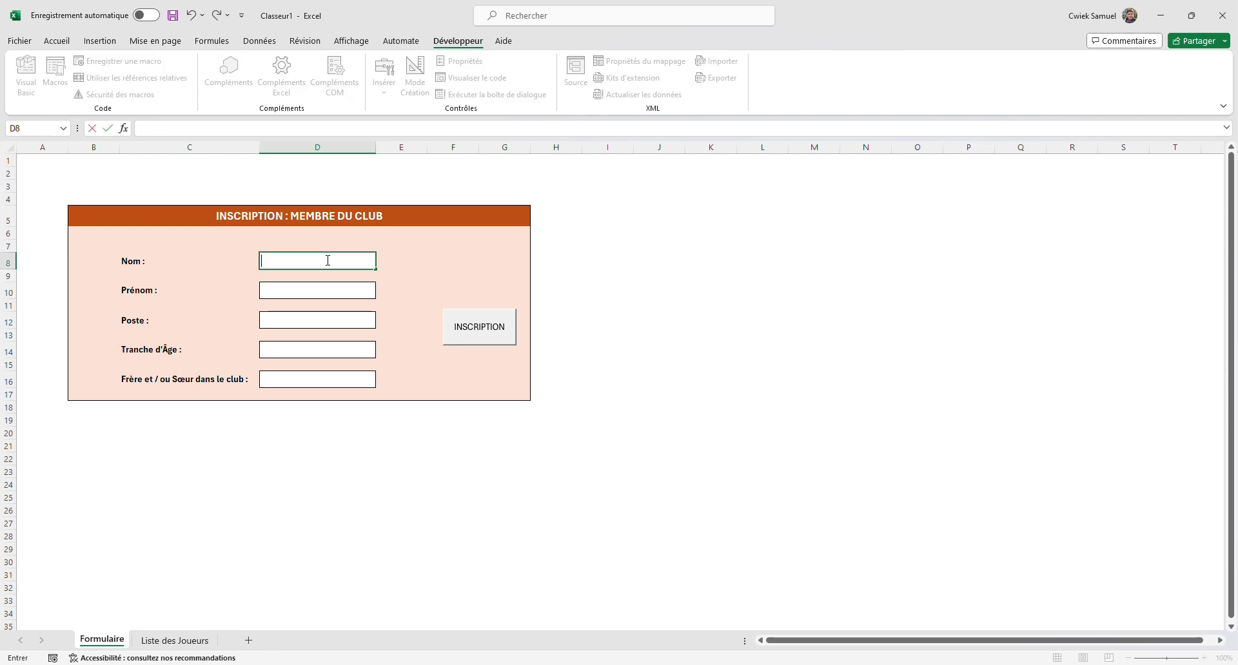
{"action": "left_click", "coordinate": [344, 260]}
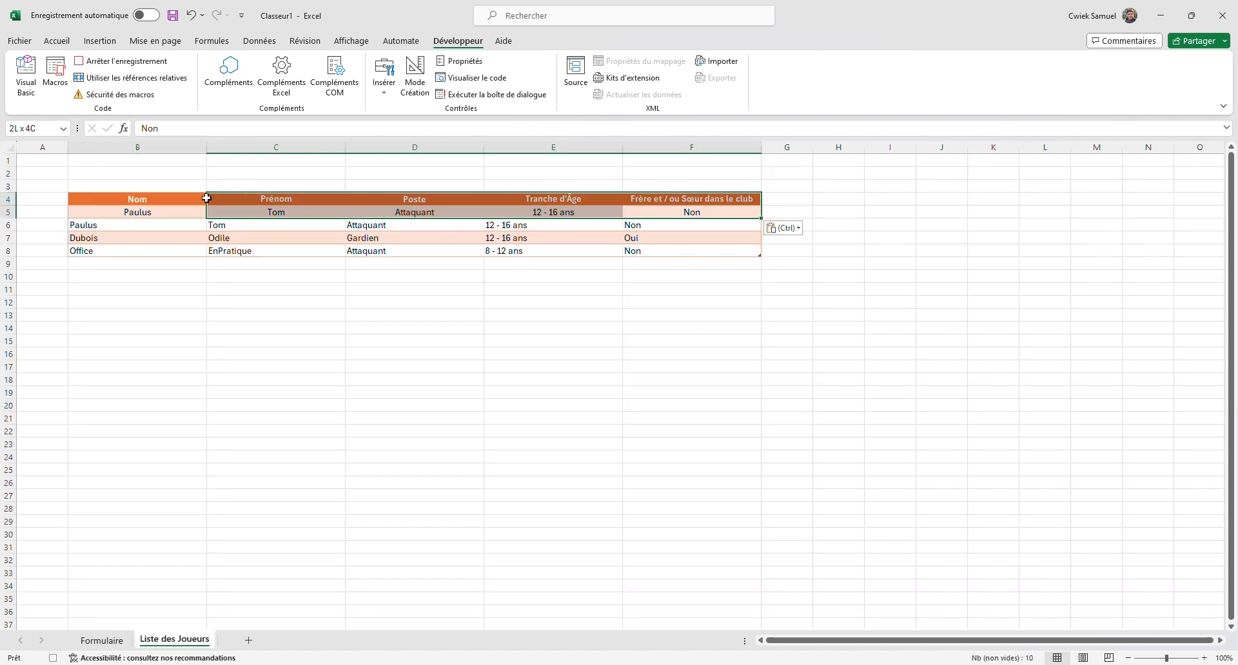
Left-align the new player row B5:F5 in the Liste des Joueurs table
{"action": "left_click", "coordinate": [63, 43]}
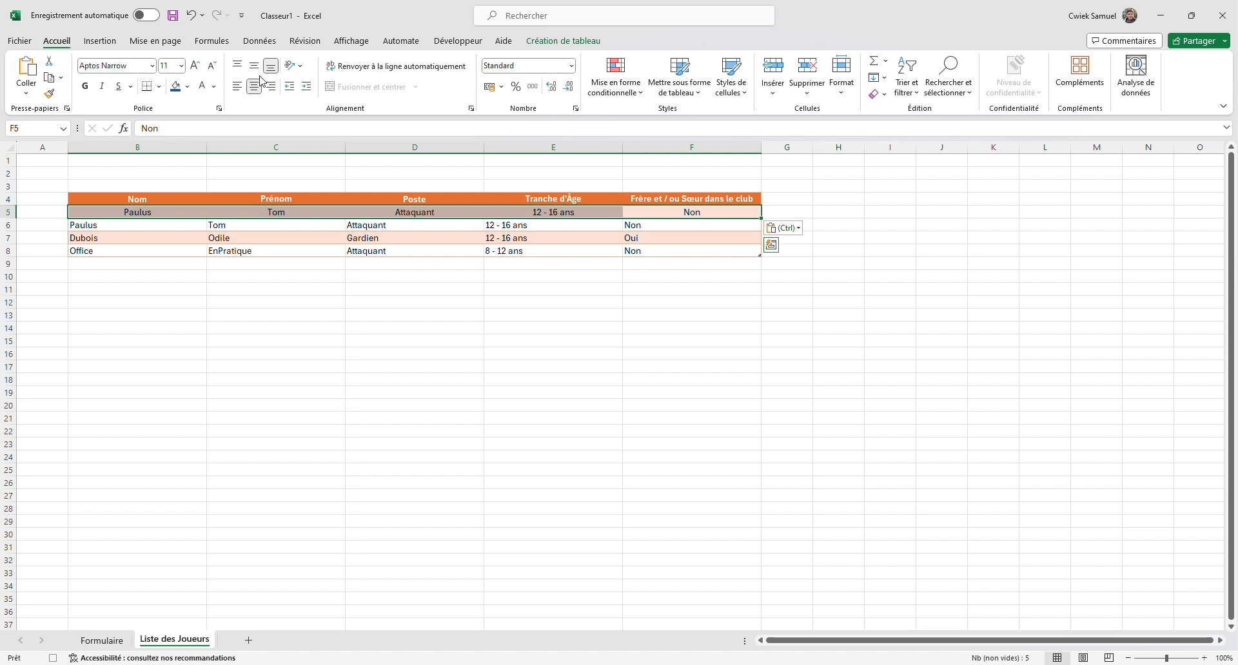
{"action": "left_click", "coordinate": [236, 88]}
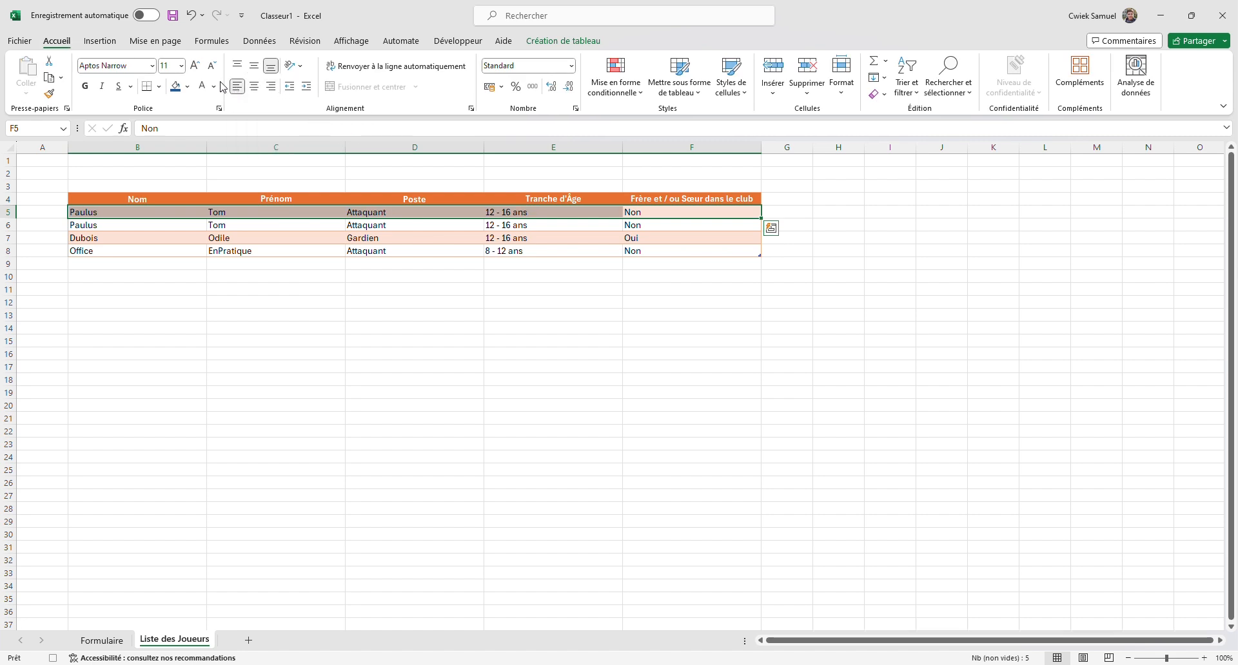
{"action": "left_click", "coordinate": [271, 325]}
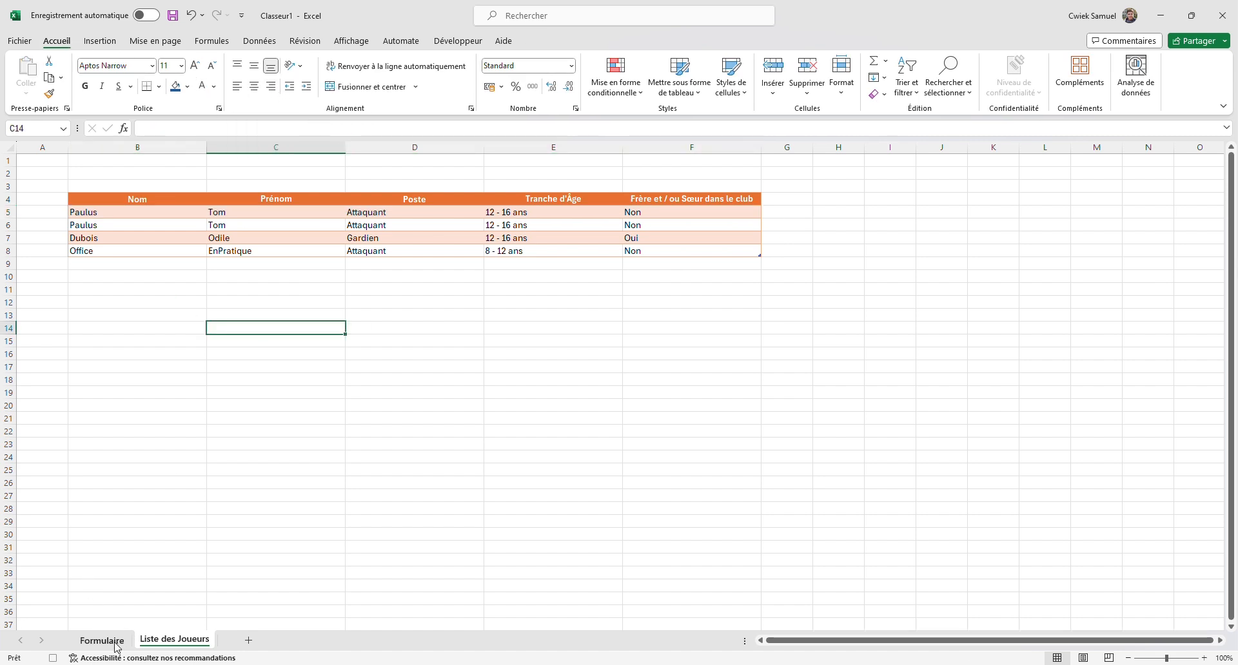
Return to the Formulaire sheet and empty all five entry fields while the macro is recording
{"action": "left_click", "coordinate": [116, 642]}
{"action": "left_click", "coordinate": [459, 41]}
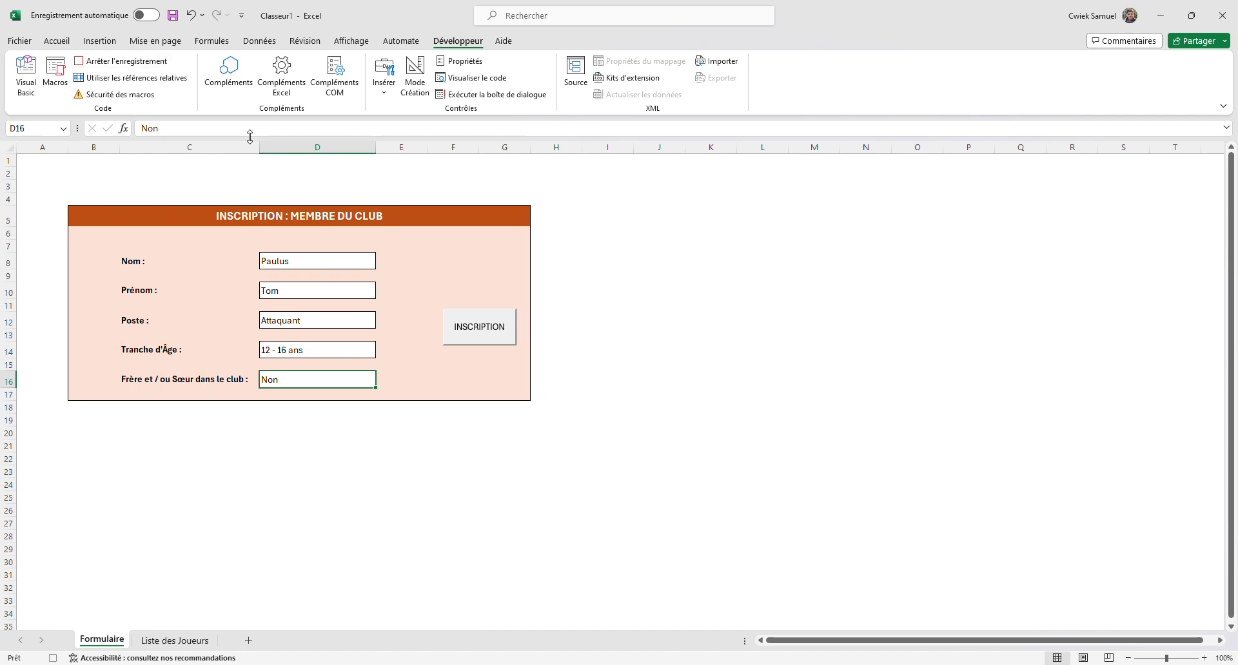
{"action": "key", "text": "BackSpace"}
{"action": "left_click", "coordinate": [322, 350]}
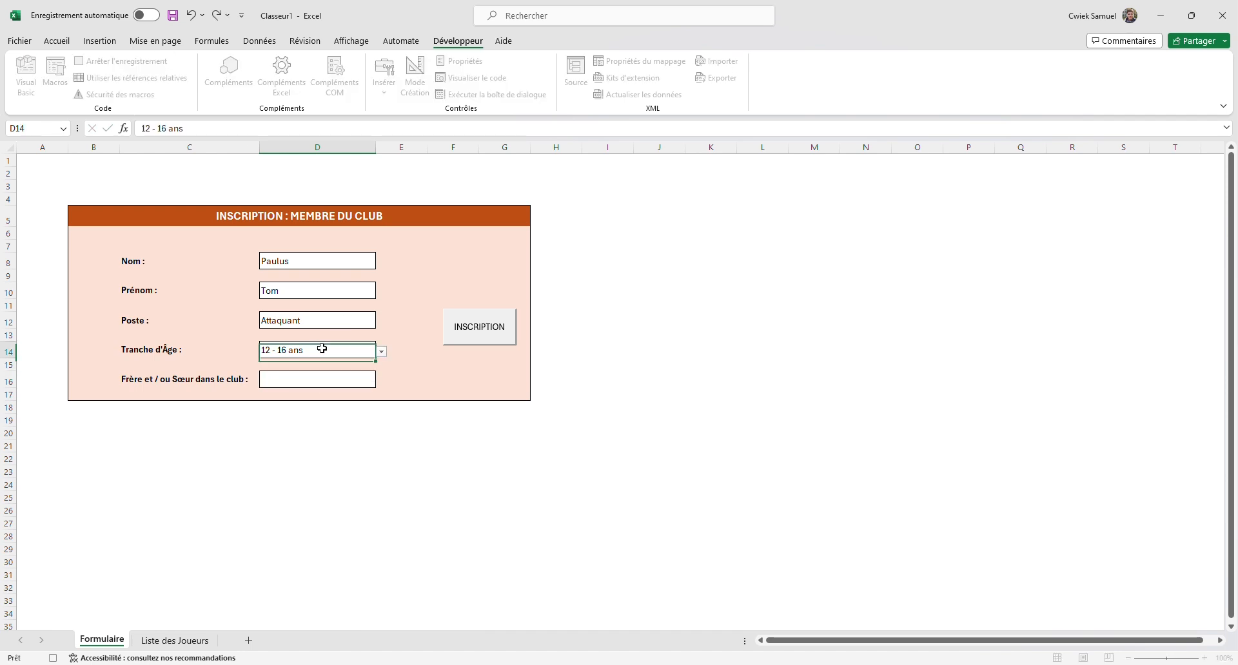
{"action": "key", "text": "BackSpace"}
{"action": "left_click", "coordinate": [325, 318]}
{"action": "key", "text": "BackSpace"}
{"action": "left_click", "coordinate": [322, 286]}
{"action": "key", "text": "BackSpace"}
{"action": "left_click", "coordinate": [328, 253]}
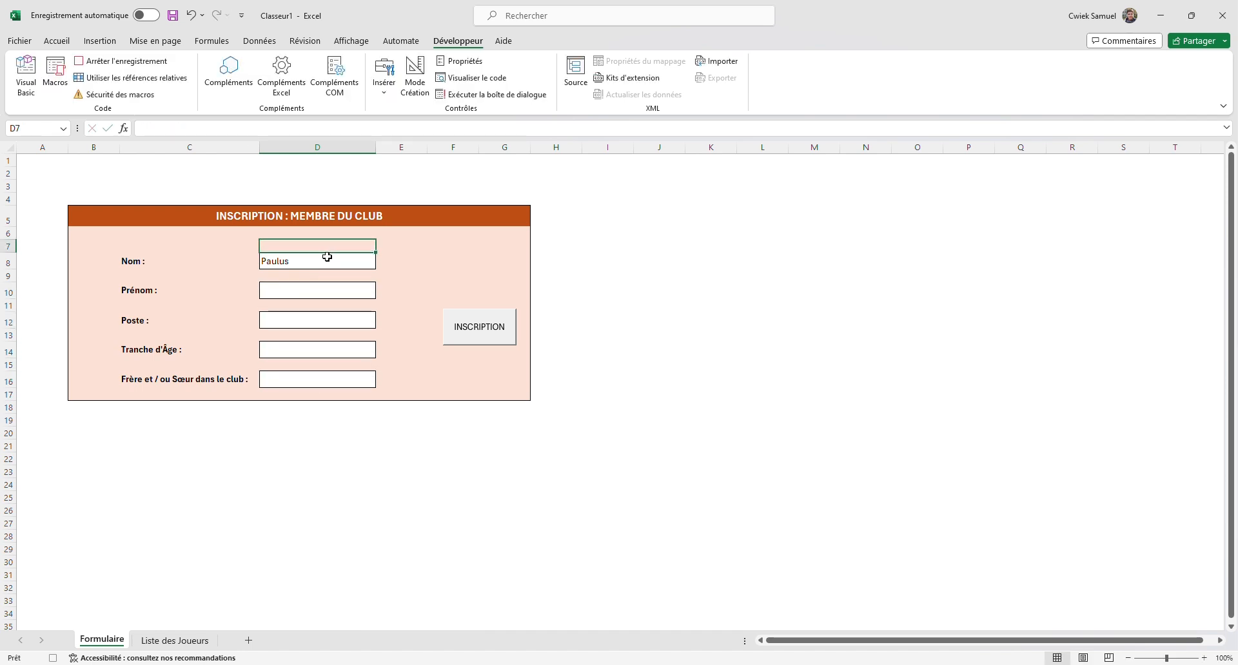
{"action": "key", "text": "BackSpace"}
Select the empty Nom entry field in D8 and stop the macro recording
{"action": "left_click", "coordinate": [431, 257]}
{"action": "left_click", "coordinate": [343, 257]}
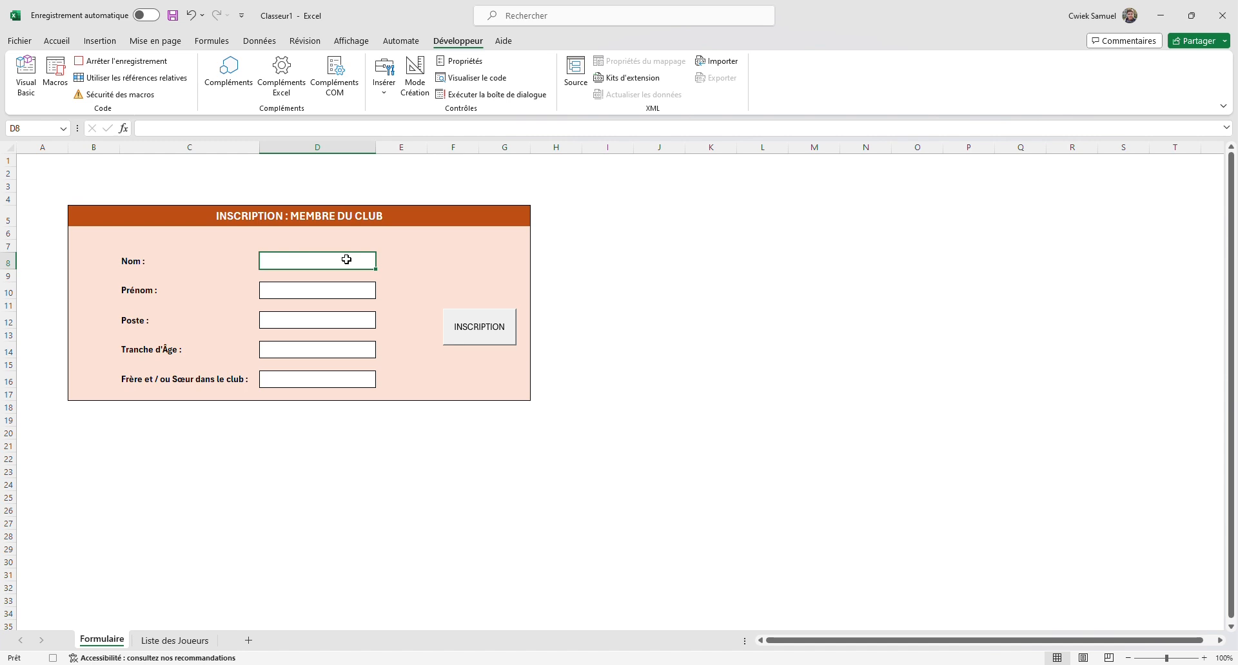
{"action": "left_click", "coordinate": [110, 62]}
Assign the CreationAmelioree macro to the INSCRIPTION button
{"action": "right_click", "coordinate": [470, 335]}
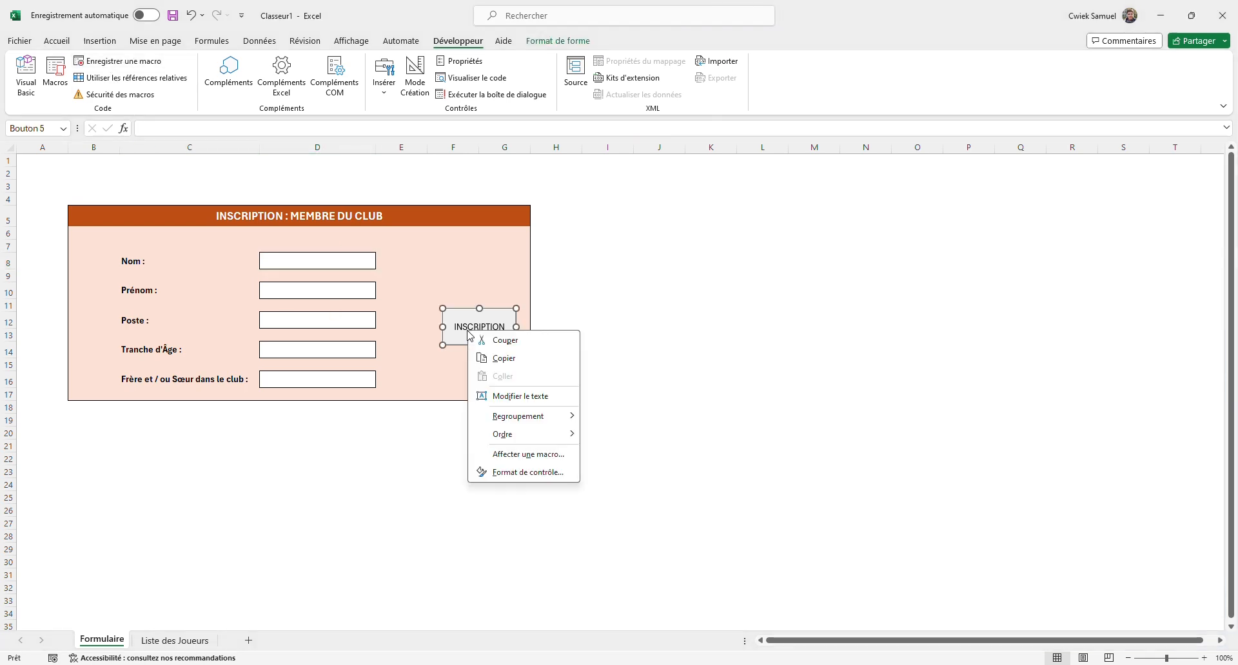
{"action": "left_click", "coordinate": [528, 454]}
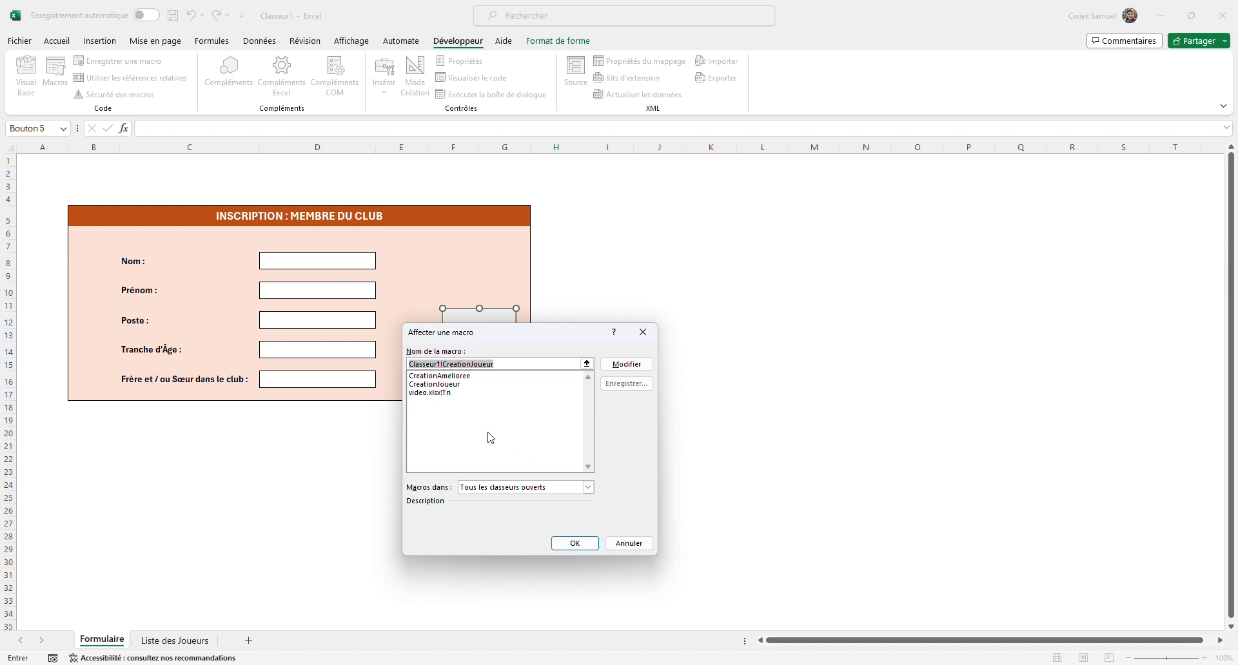
{"action": "left_click", "coordinate": [466, 378]}
{"action": "left_click", "coordinate": [572, 543]}
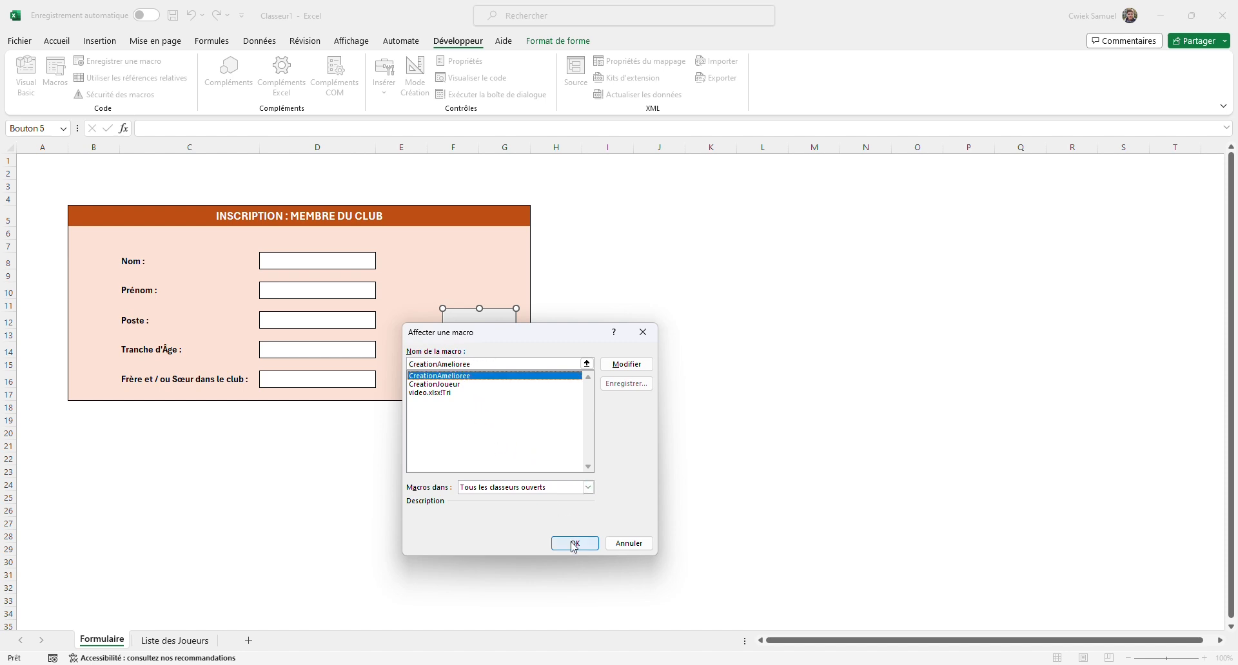
{"action": "left_click", "coordinate": [554, 510]}
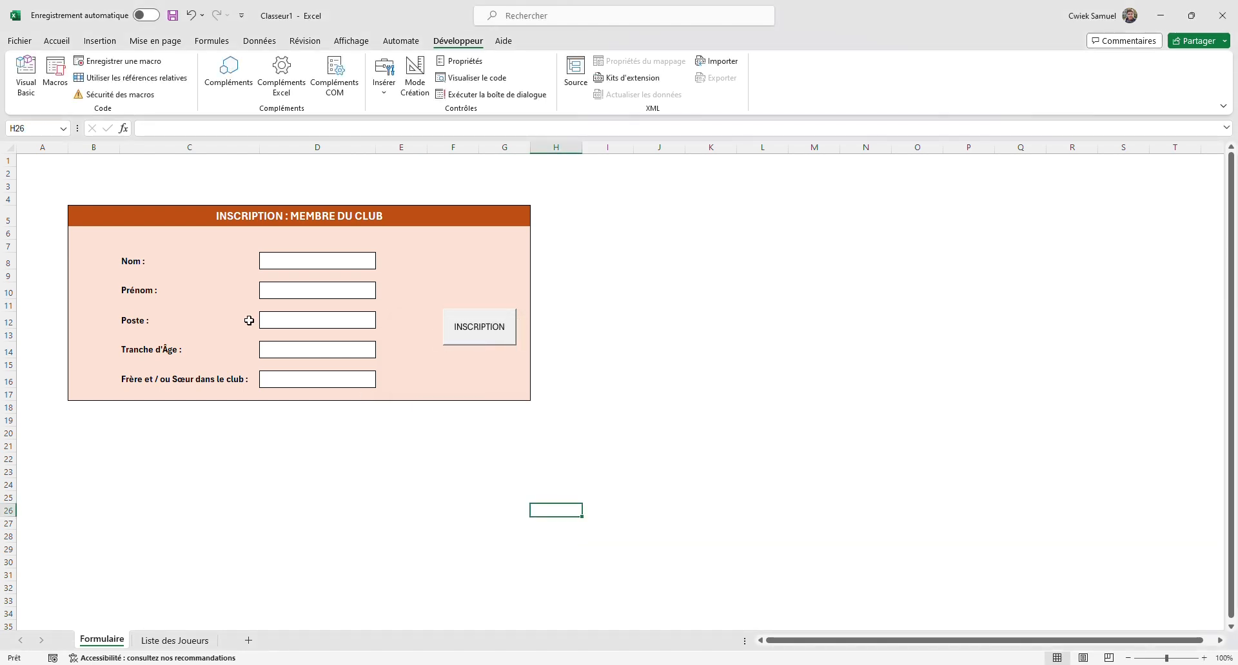
Fill in the player's surname and first name, Milieu, plus de 18 ans and Non, run INSCRIPTION and open Liste des Joueurs
{"action": "left_click", "coordinate": [311, 262]}
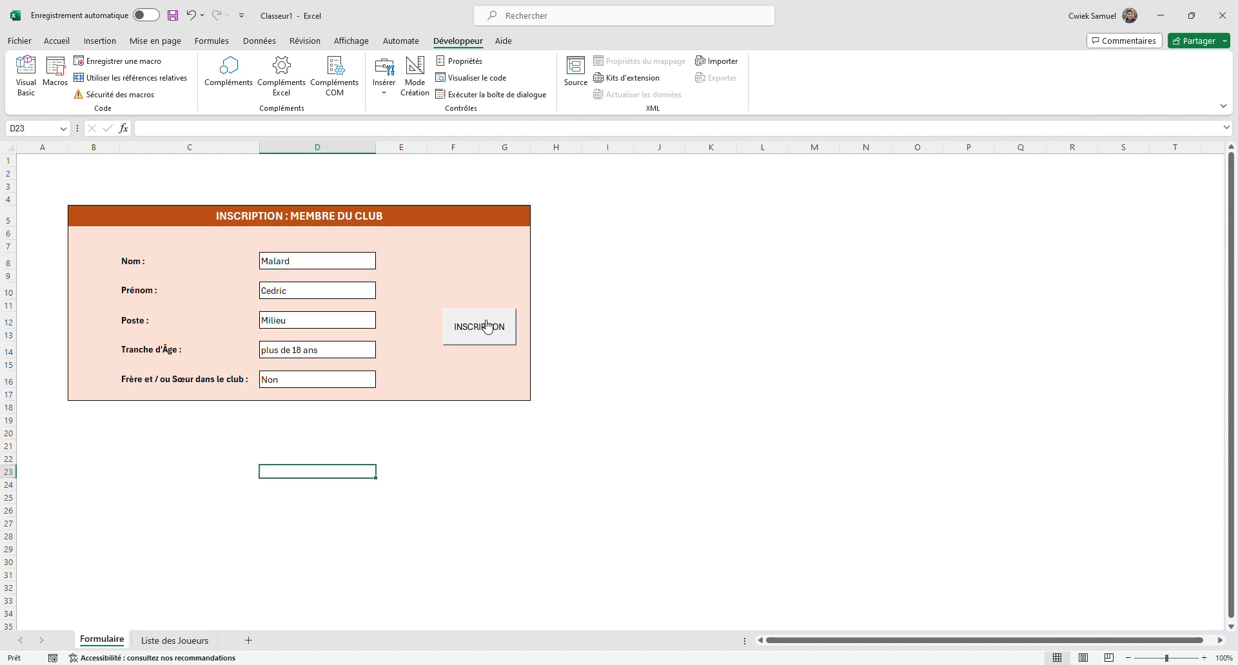
{"action": "left_click", "coordinate": [488, 326]}
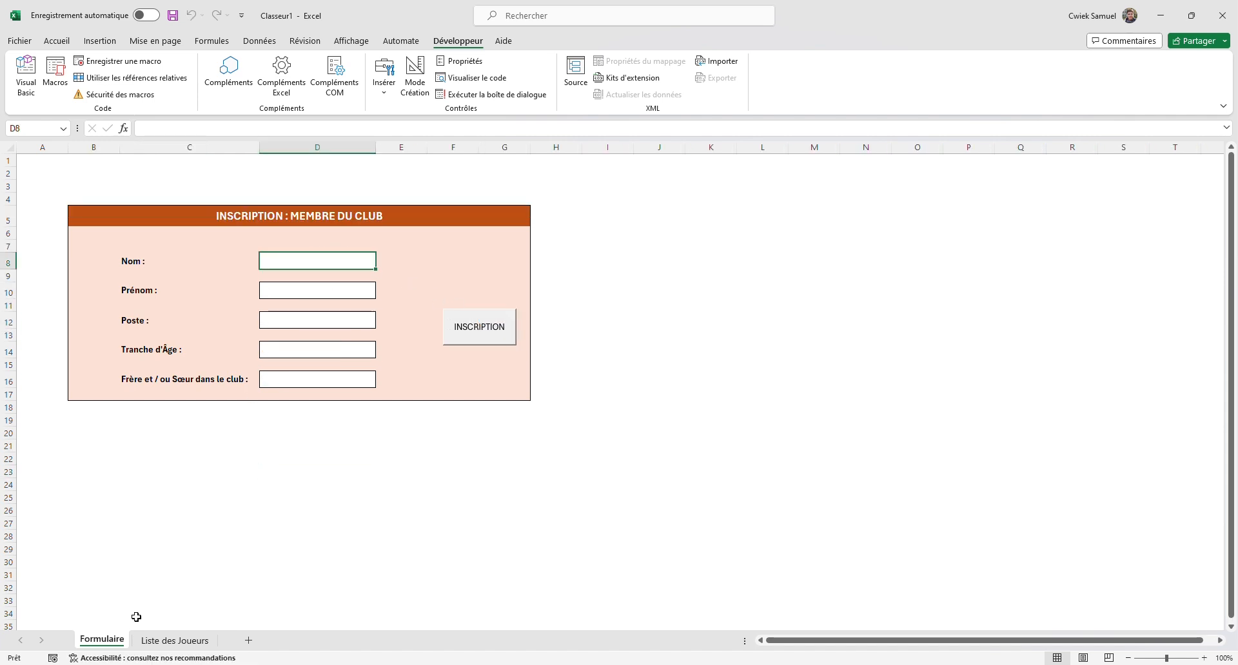
{"action": "left_click", "coordinate": [158, 644]}
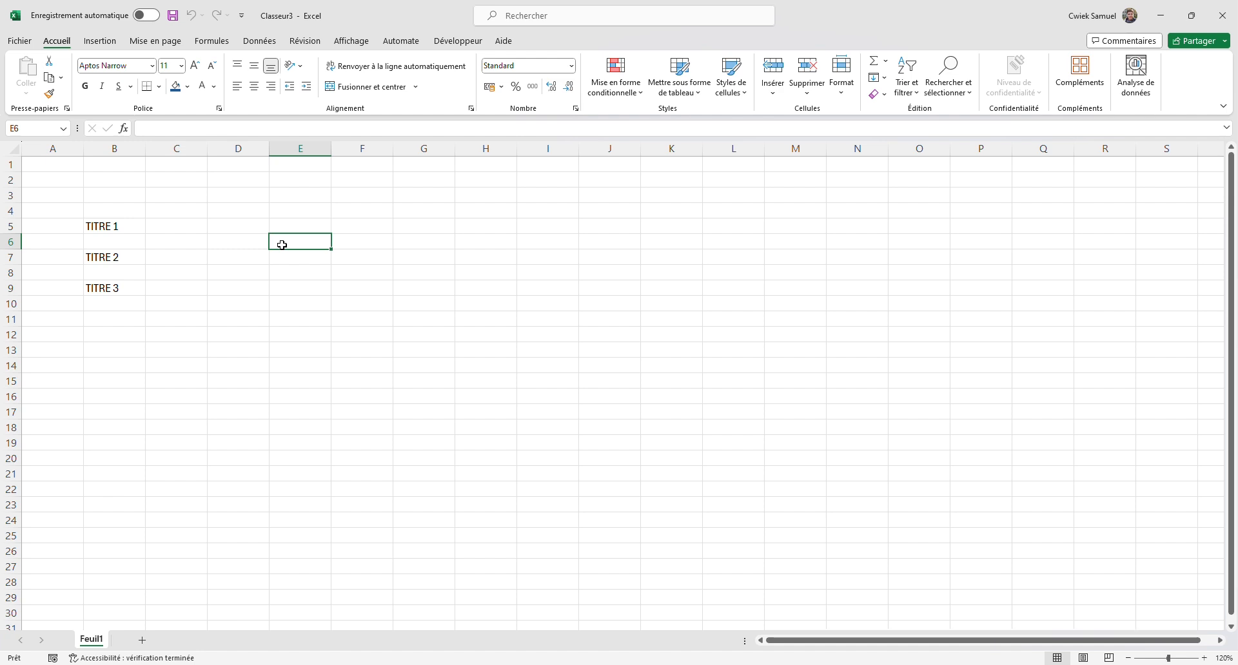
In the Classeur3 workbook, select D5 and start recording a macro named TITRE1, stored in Ce classeur
{"action": "left_click", "coordinate": [295, 221]}
{"action": "left_click", "coordinate": [219, 224]}
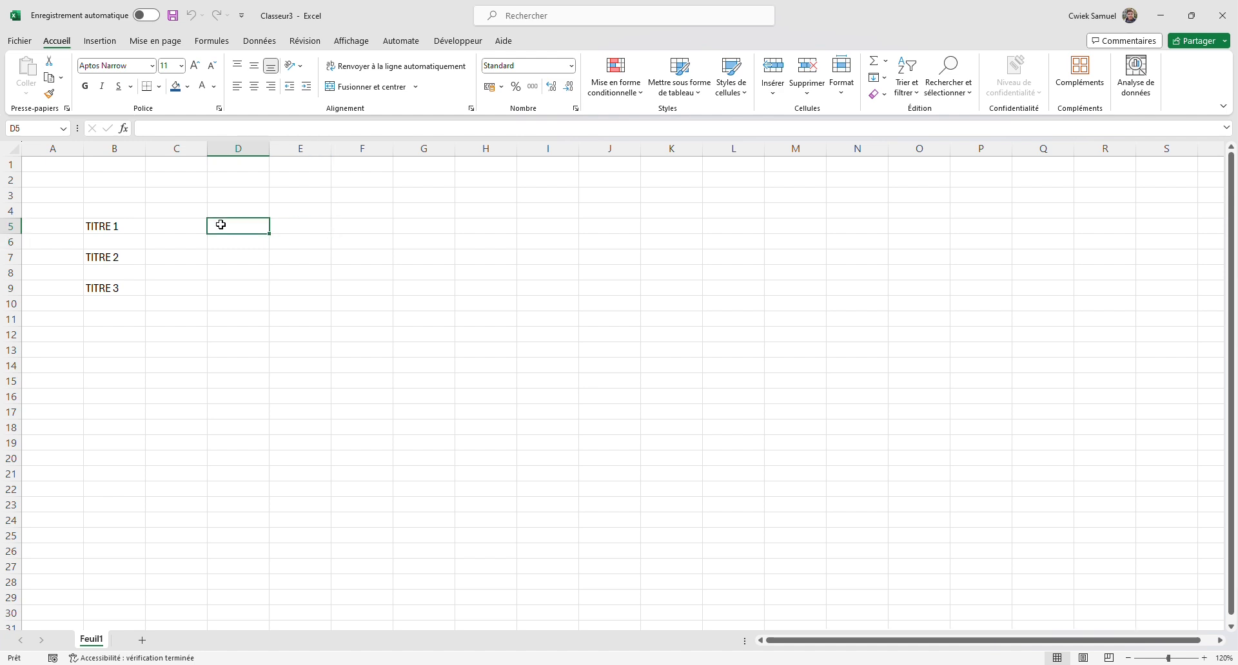
{"action": "left_click", "coordinate": [463, 41]}
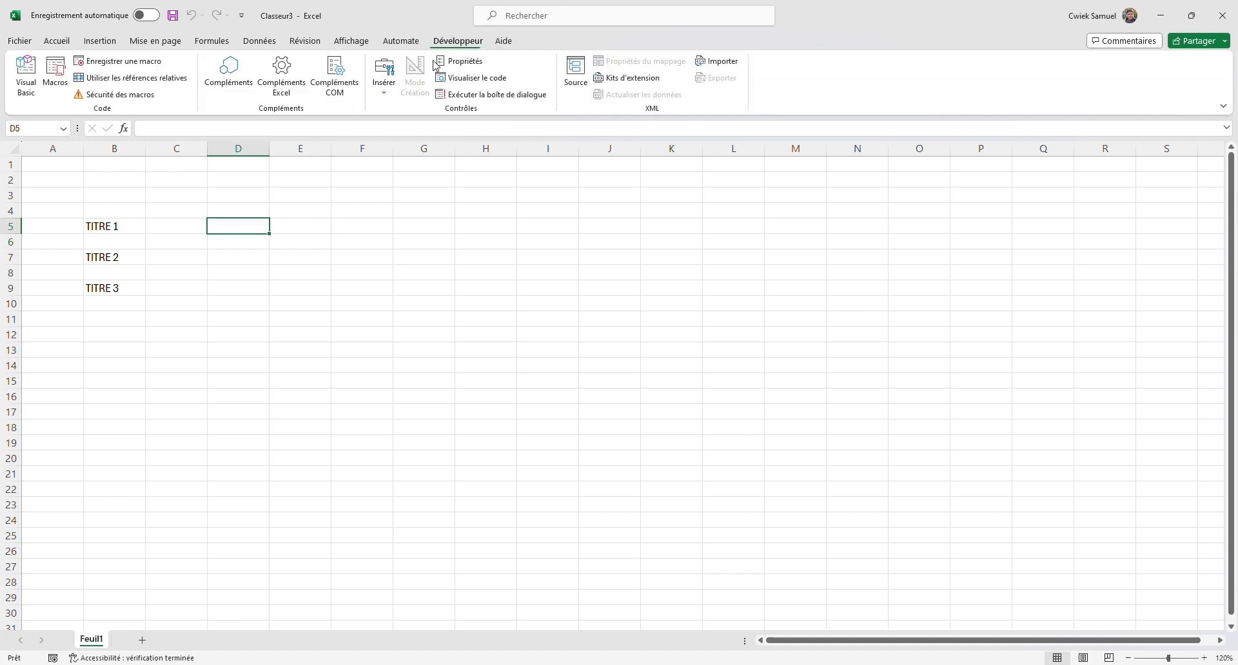
{"action": "left_click", "coordinate": [116, 62]}
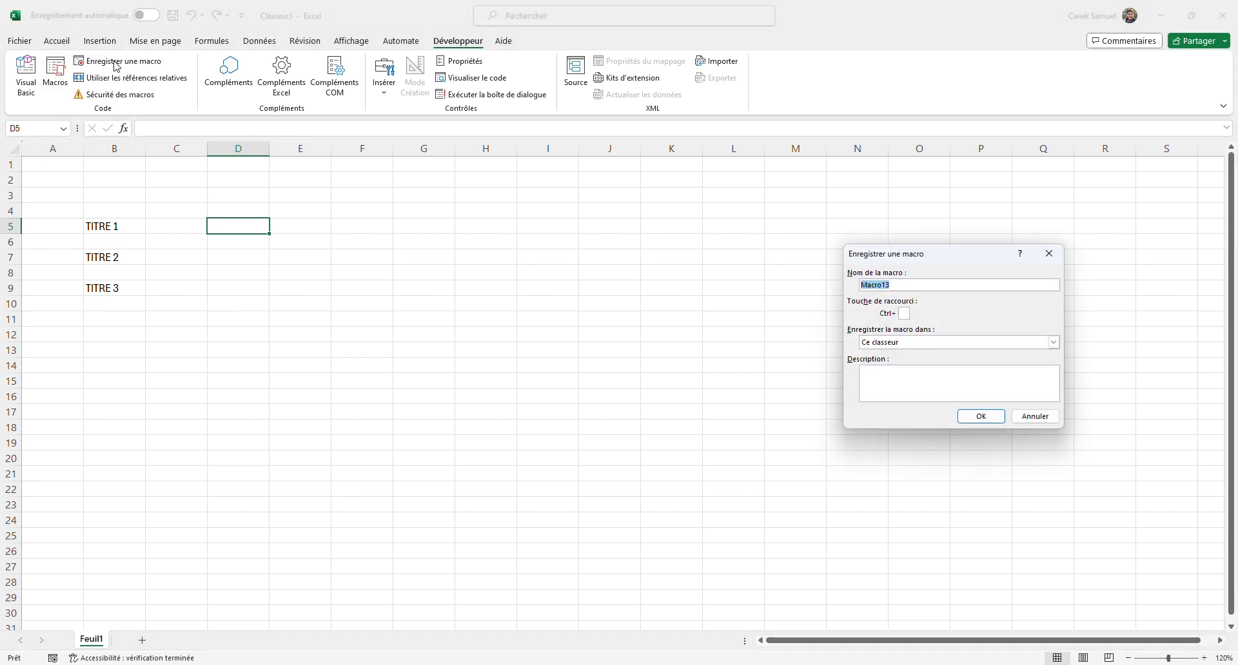
{"action": "key", "text": "Caps_Lock"}
{"action": "type", "text": "TITRE1"}
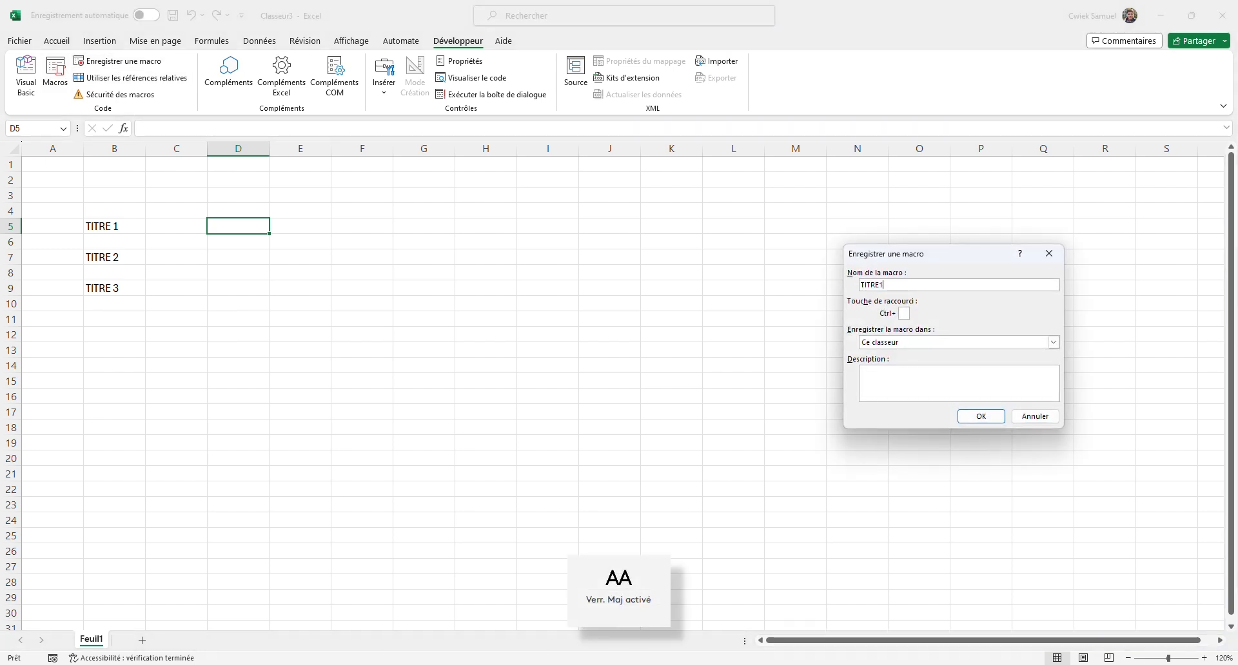
{"action": "key", "text": "Caps_Lock"}
{"action": "left_click", "coordinate": [980, 416]}
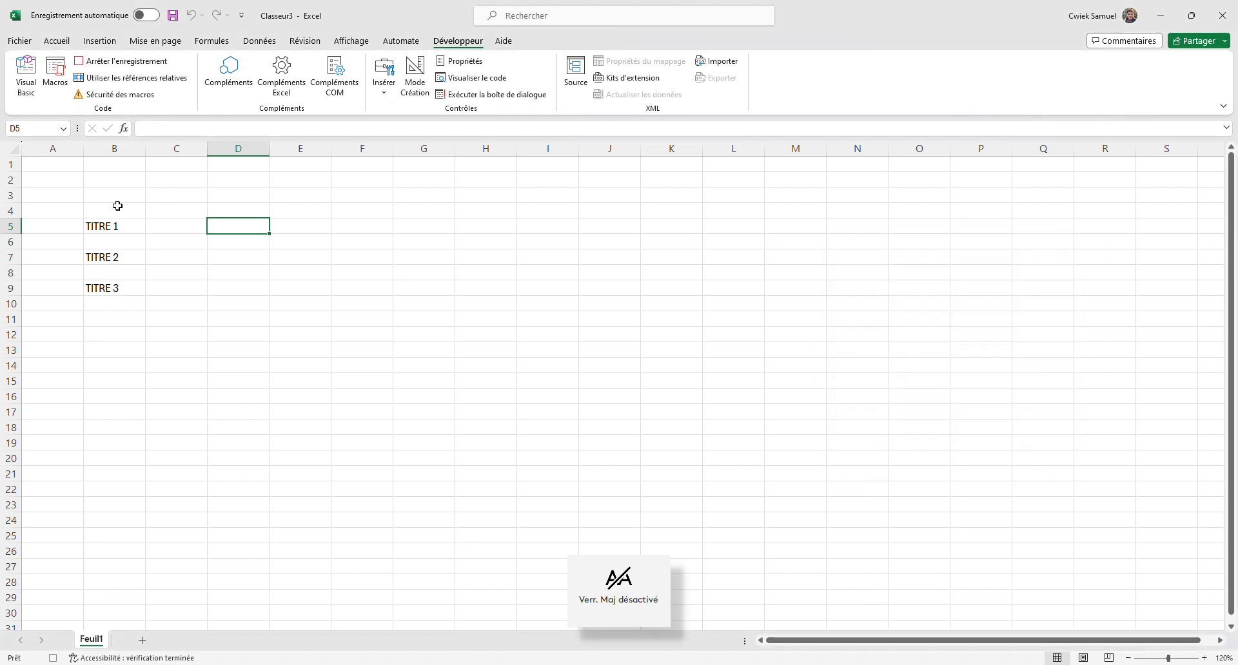
Format TITRE 1 in B5 with a blue fill and white, bold, centred text, select D5 and stop the macro recording
{"action": "left_click", "coordinate": [100, 226]}
{"action": "left_click", "coordinate": [56, 40]}
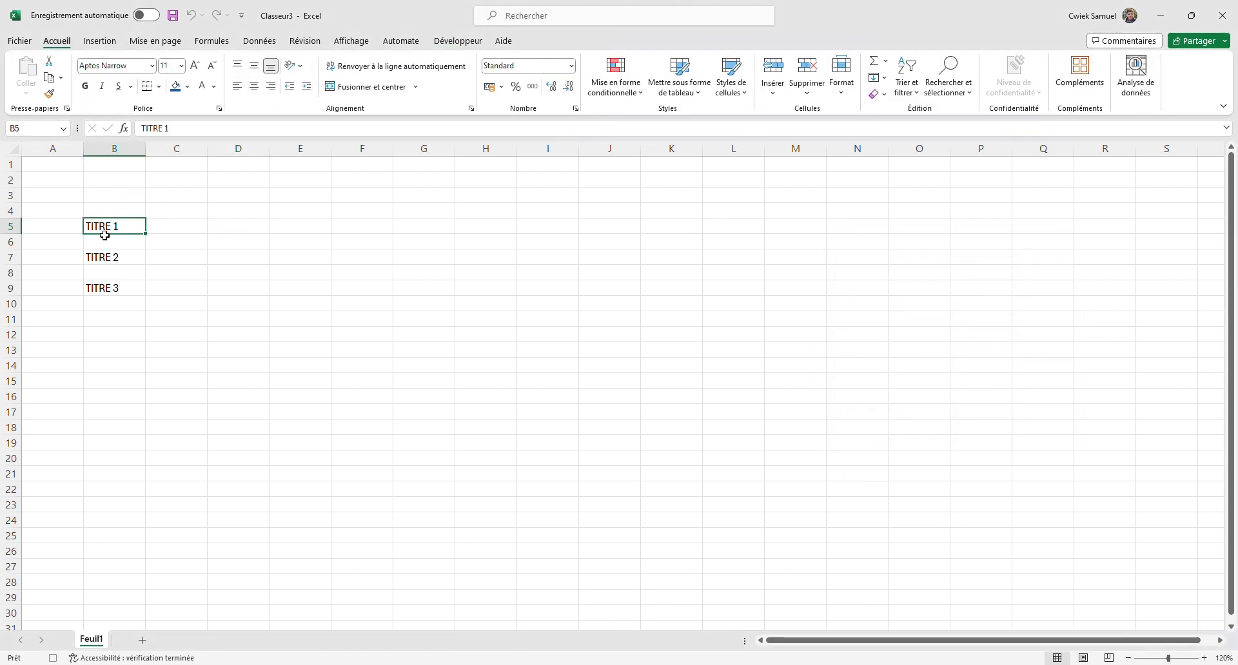
{"action": "left_click", "coordinate": [174, 91]}
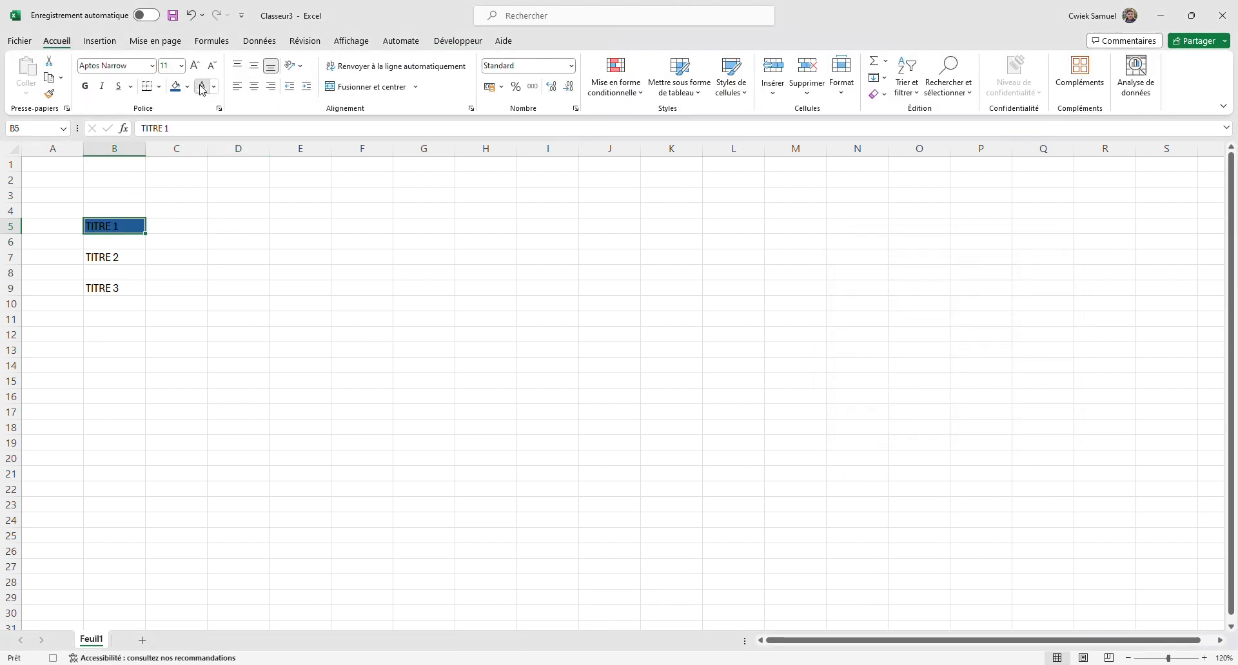
{"action": "left_click", "coordinate": [202, 88]}
{"action": "left_click", "coordinate": [84, 87]}
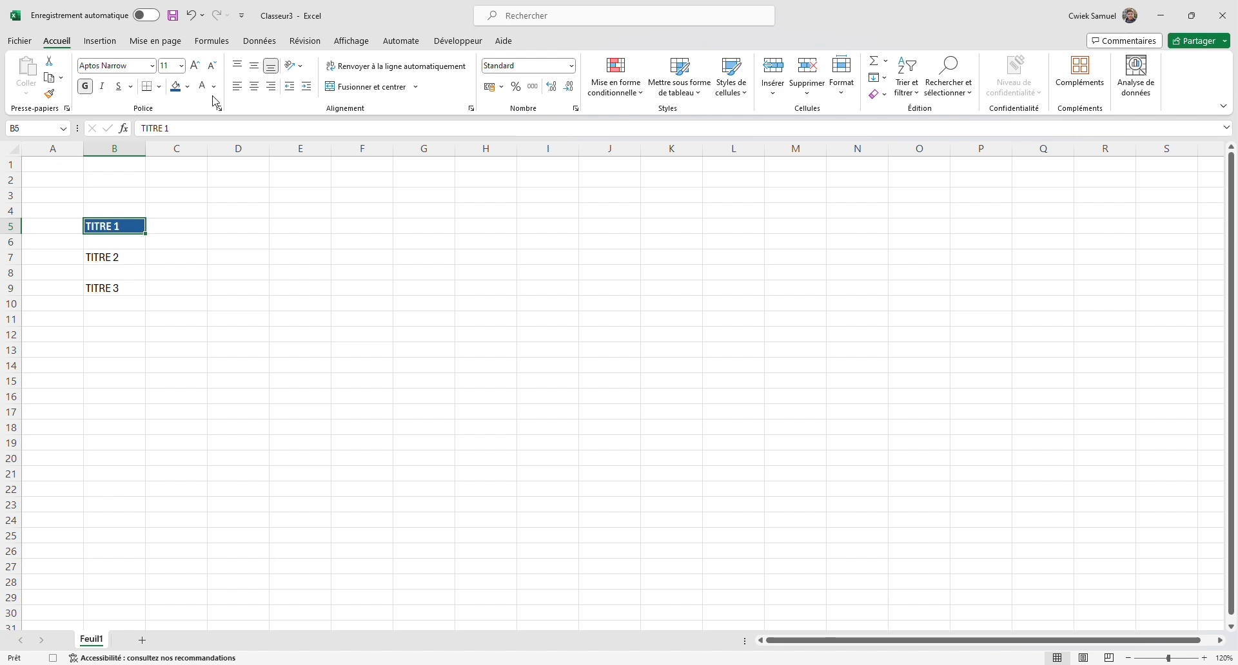
{"action": "left_click", "coordinate": [256, 90]}
{"action": "left_click", "coordinate": [230, 225]}
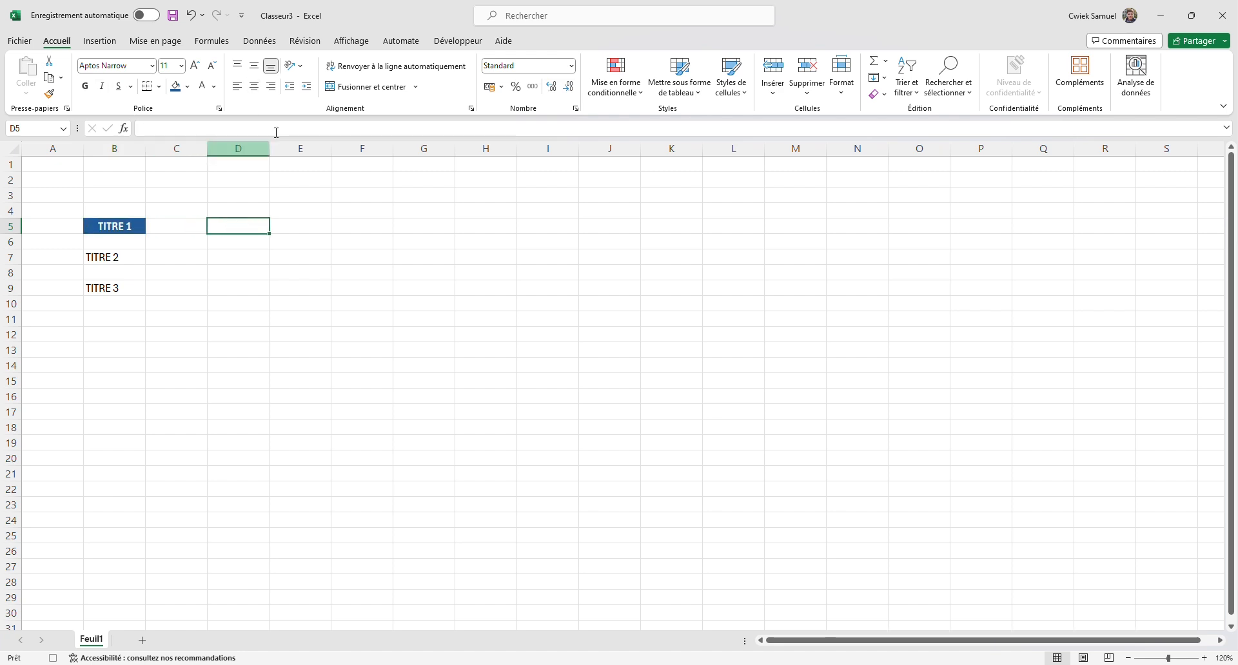
{"action": "left_click", "coordinate": [458, 41]}
{"action": "left_click", "coordinate": [142, 63]}
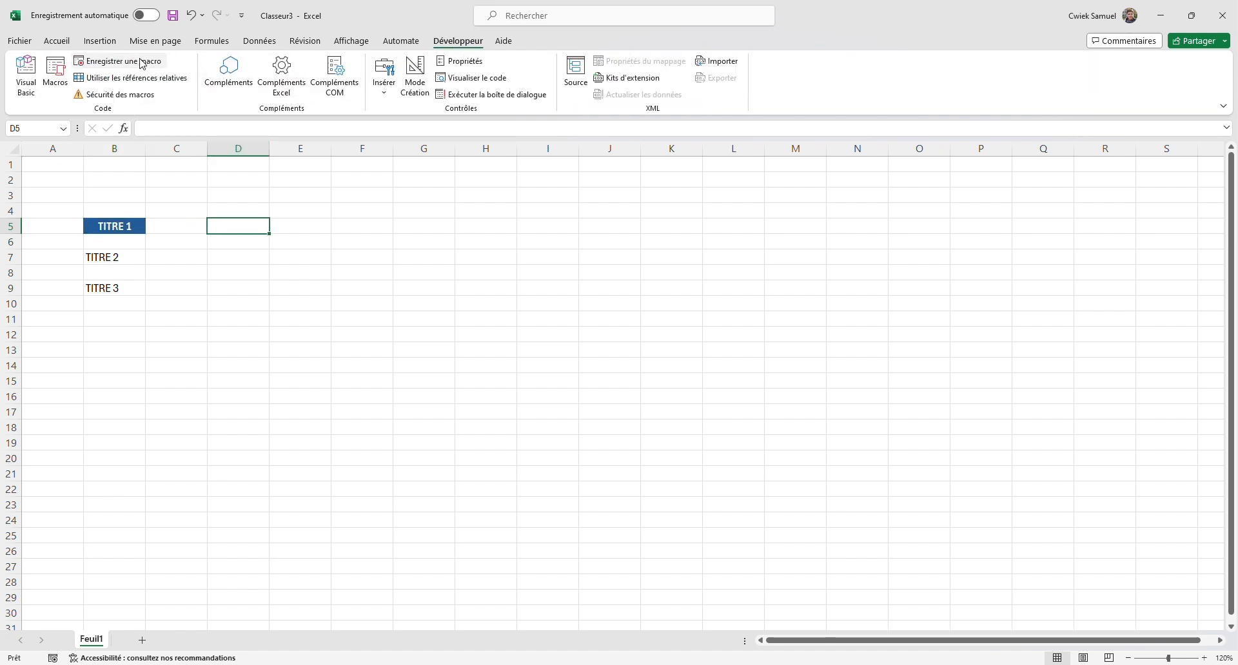
Start recording a macro named TITRE2, stored in Ce classeur
{"action": "left_click", "coordinate": [142, 64]}
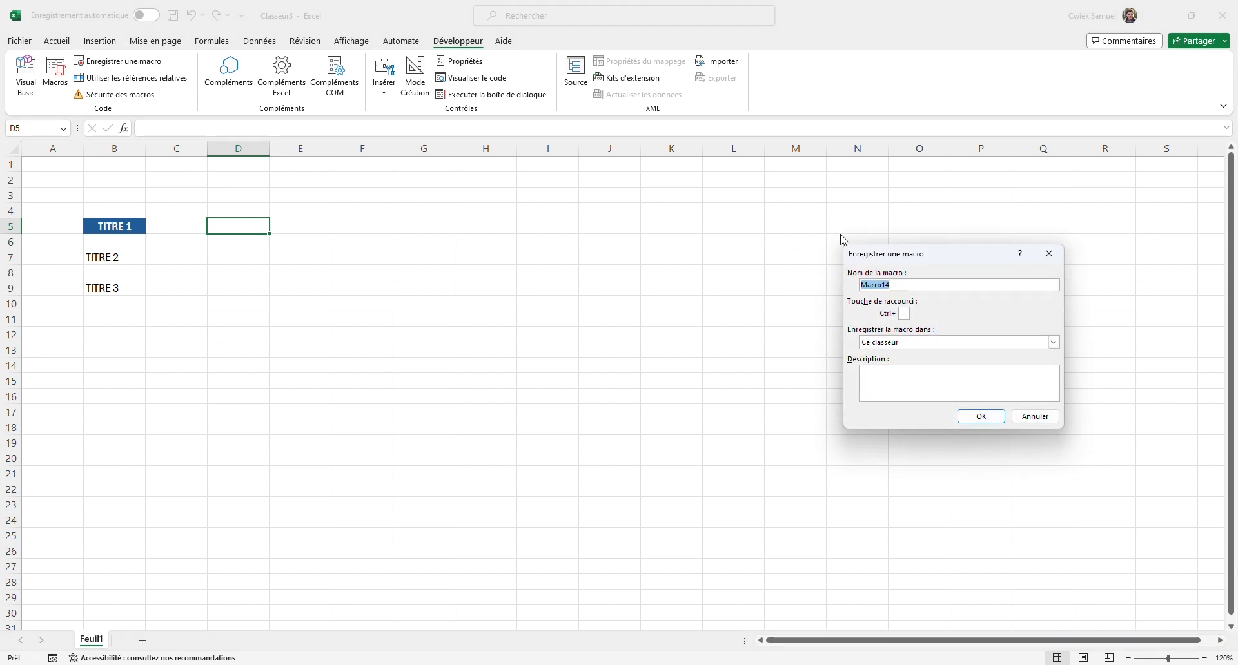
{"action": "key", "text": "Caps_Lock"}
{"action": "type", "text": "TITRE2"}
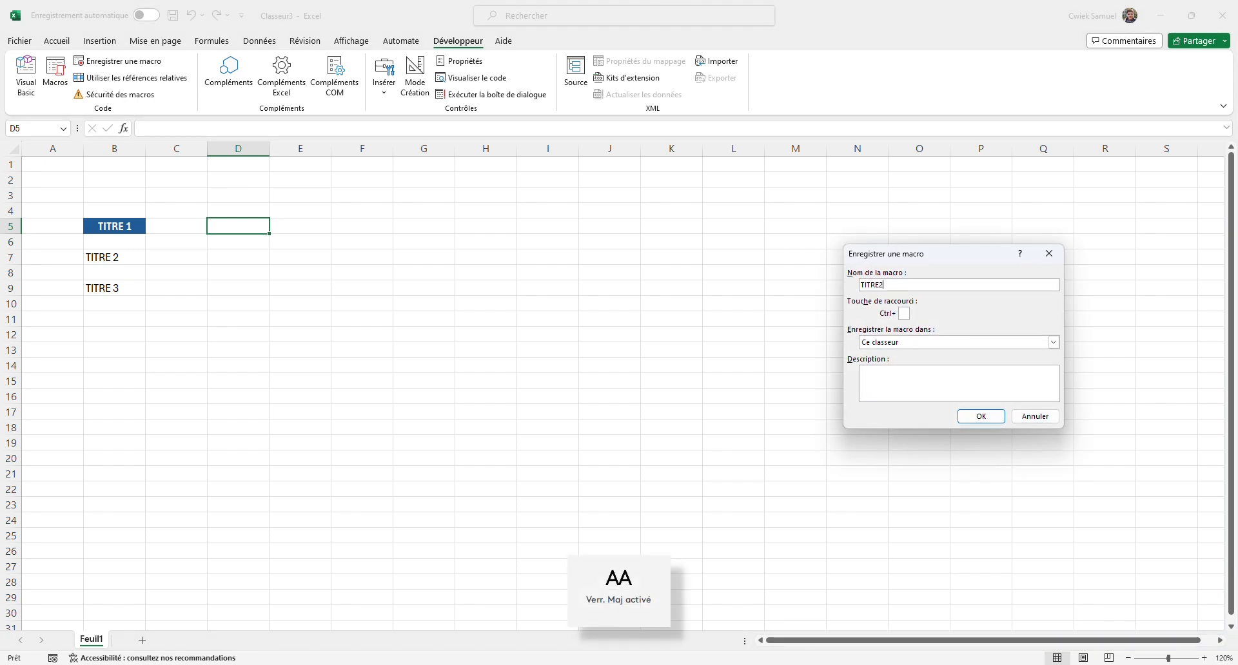
{"action": "key", "text": "Caps_Lock"}
{"action": "left_click", "coordinate": [981, 415]}
Format TITRE 2 in B7 with a dark green fill and white, bold, centred text, select D7 and stop the macro recording
{"action": "left_click", "coordinate": [57, 41]}
{"action": "left_click", "coordinate": [115, 257]}
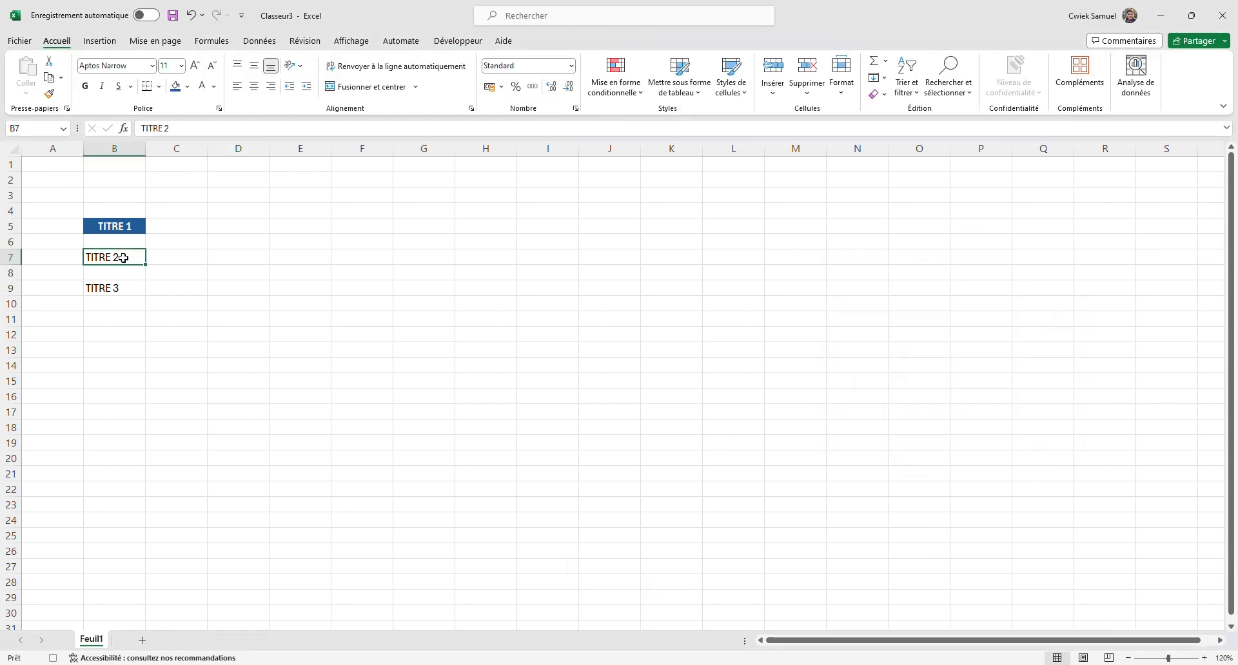
{"action": "left_click", "coordinate": [187, 87]}
{"action": "left_click", "coordinate": [274, 169]}
{"action": "left_click", "coordinate": [85, 86]}
{"action": "left_click", "coordinate": [254, 86]}
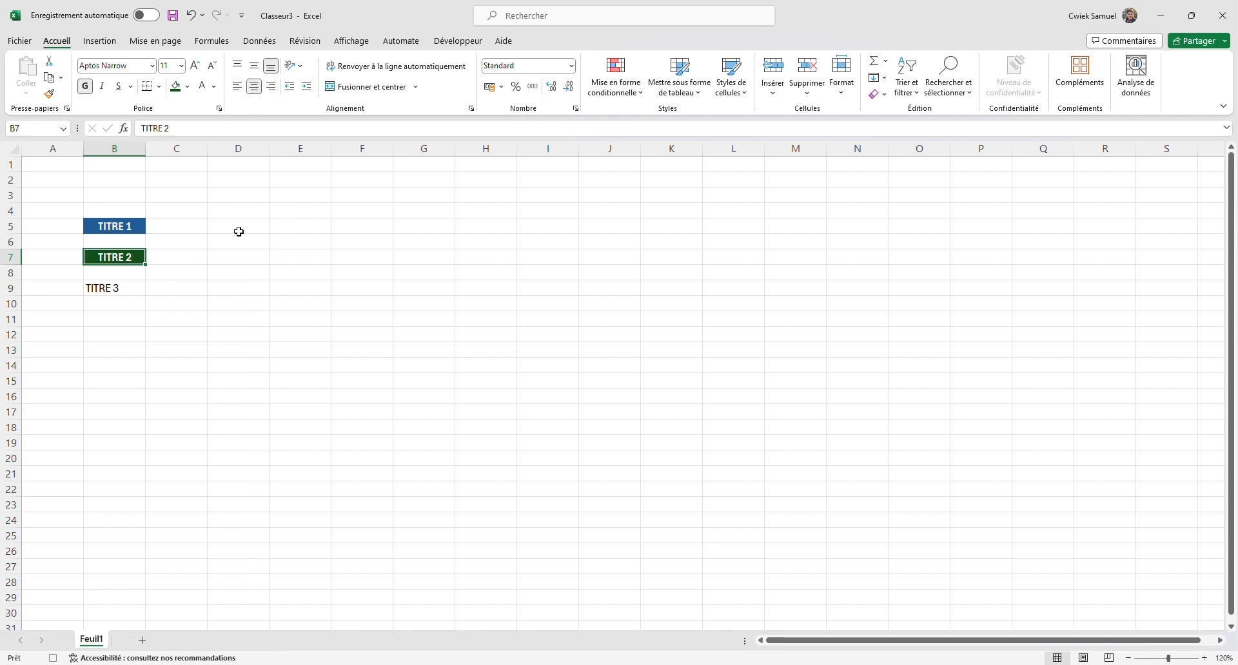
{"action": "left_click", "coordinate": [237, 257]}
{"action": "left_click", "coordinate": [458, 41]}
{"action": "left_click", "coordinate": [132, 63]}
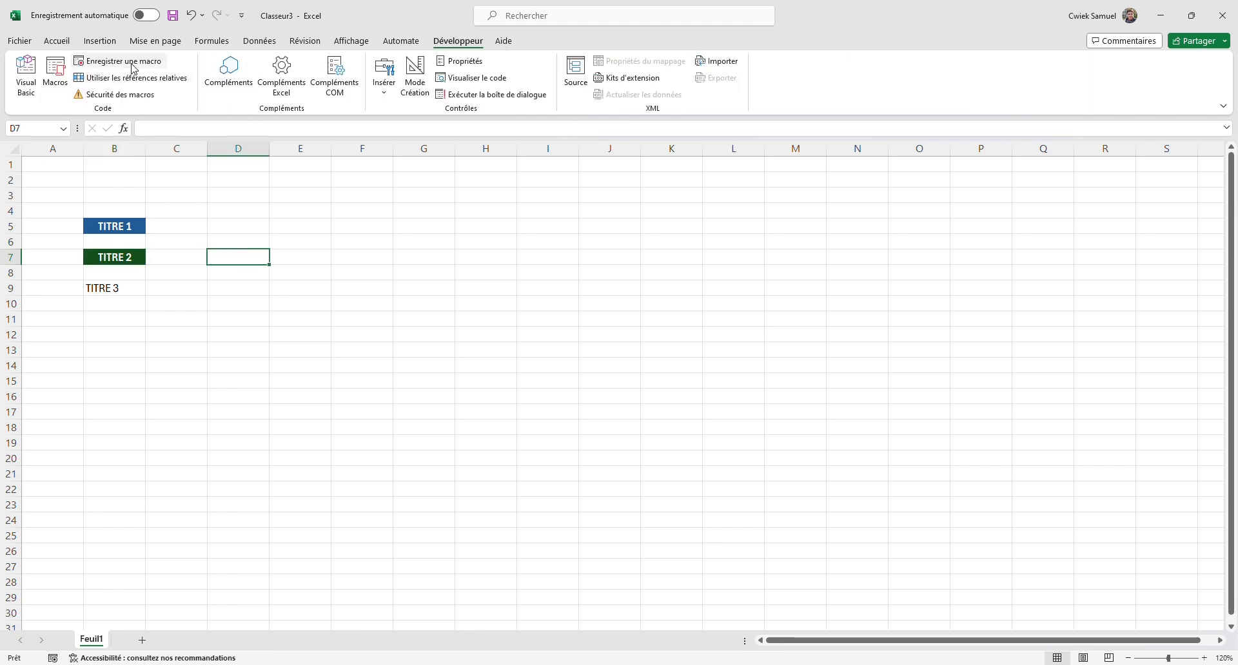
Start recording a macro named TITRE3, stored in Ce classeur
{"action": "left_click", "coordinate": [132, 64]}
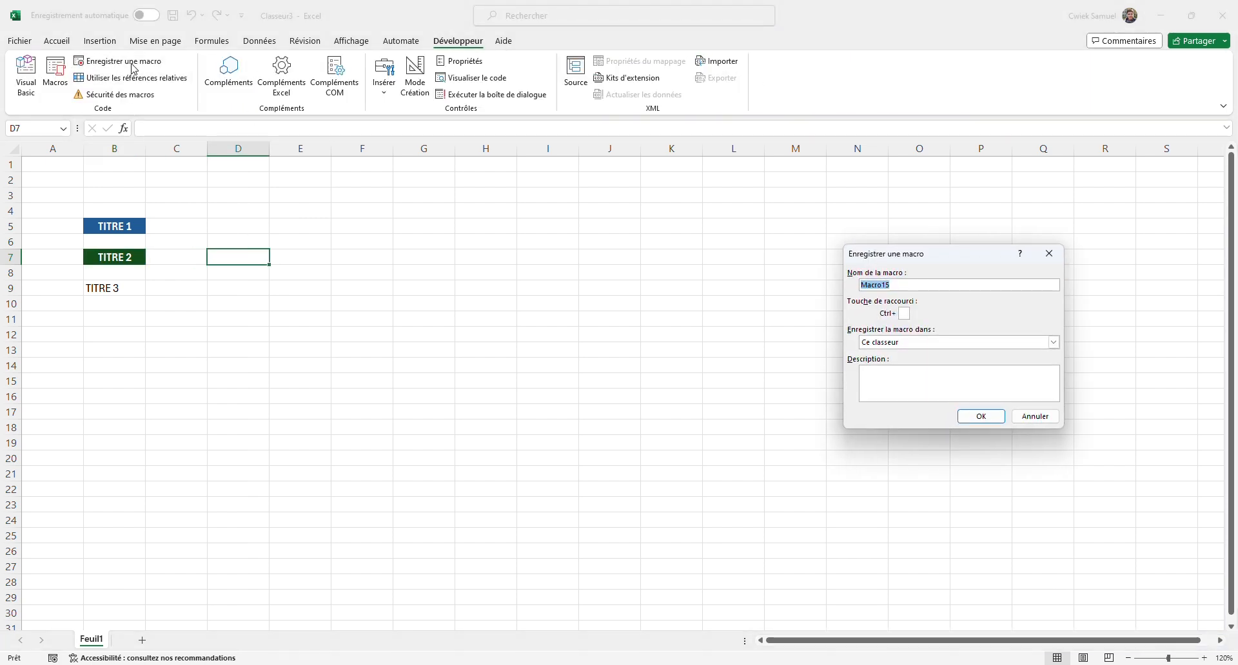
{"action": "key", "text": "Caps_Lock"}
{"action": "type", "text": "TITRE3"}
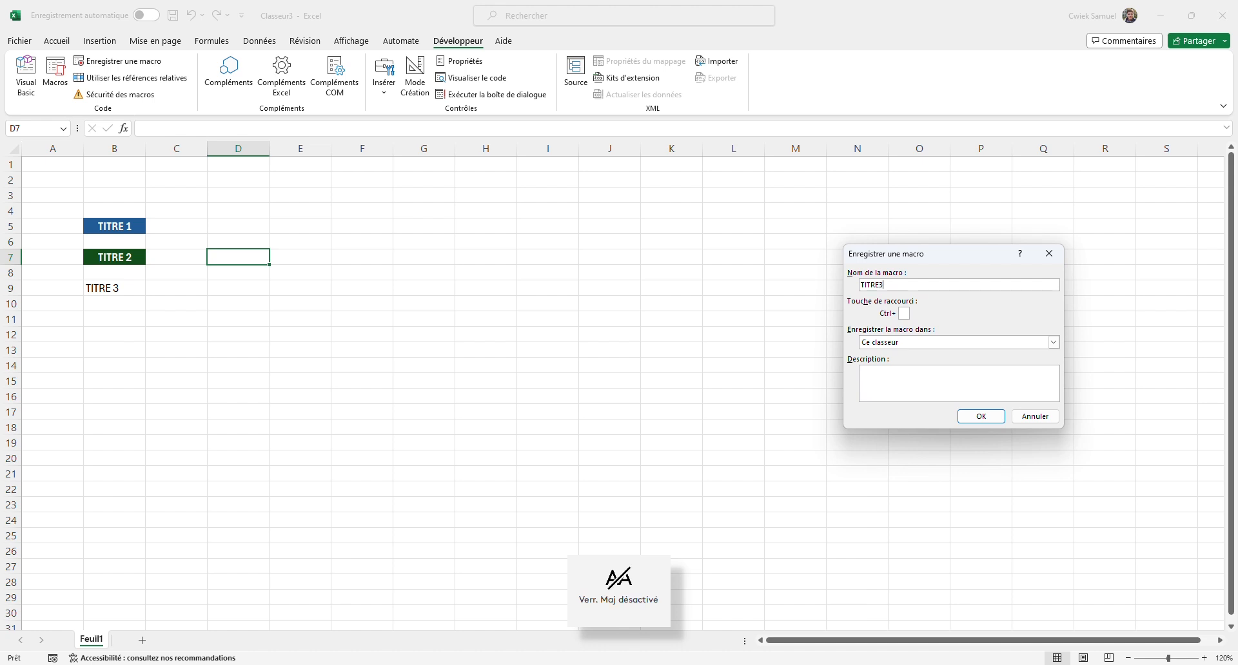
{"action": "left_click", "coordinate": [980, 415]}
Format TITRE 3 in B9 with a purple fill and white, bold, centred text, select E5 and stop the macro recording
{"action": "left_click", "coordinate": [115, 289]}
{"action": "left_click", "coordinate": [57, 41]}
{"action": "left_click", "coordinate": [187, 87]}
{"action": "left_click", "coordinate": [273, 207]}
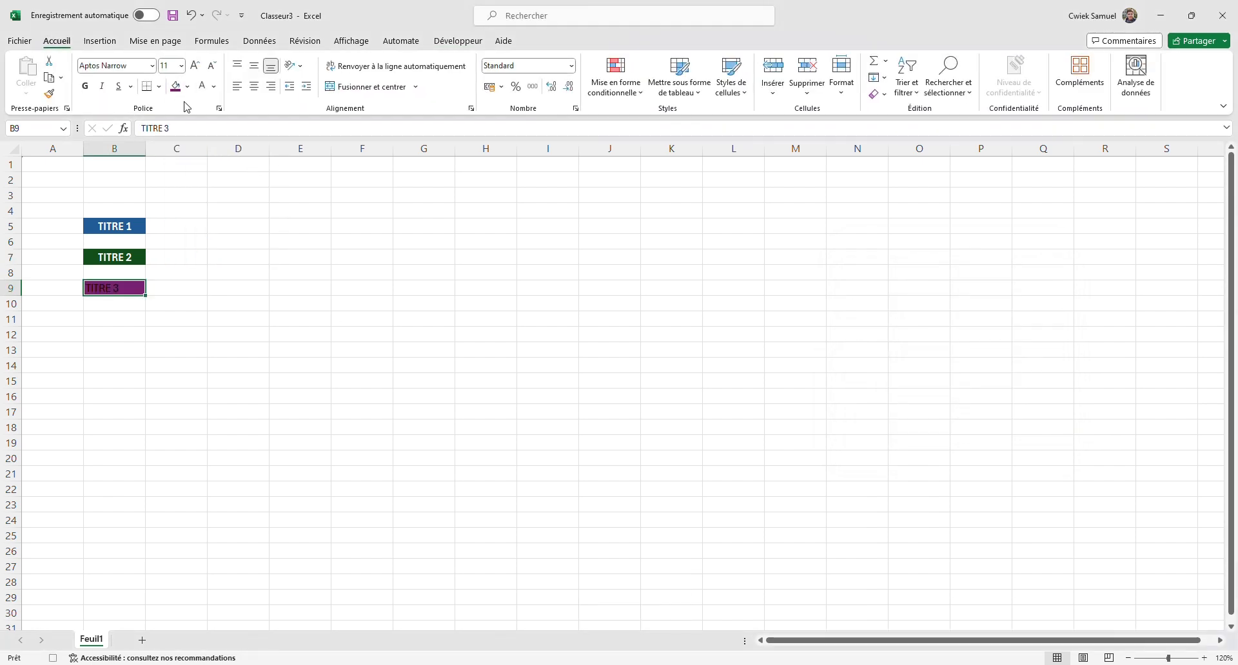
{"action": "left_click", "coordinate": [202, 86]}
{"action": "left_click", "coordinate": [85, 87]}
{"action": "left_click", "coordinate": [254, 87]}
{"action": "left_click", "coordinate": [300, 226]}
{"action": "left_click", "coordinate": [458, 40]}
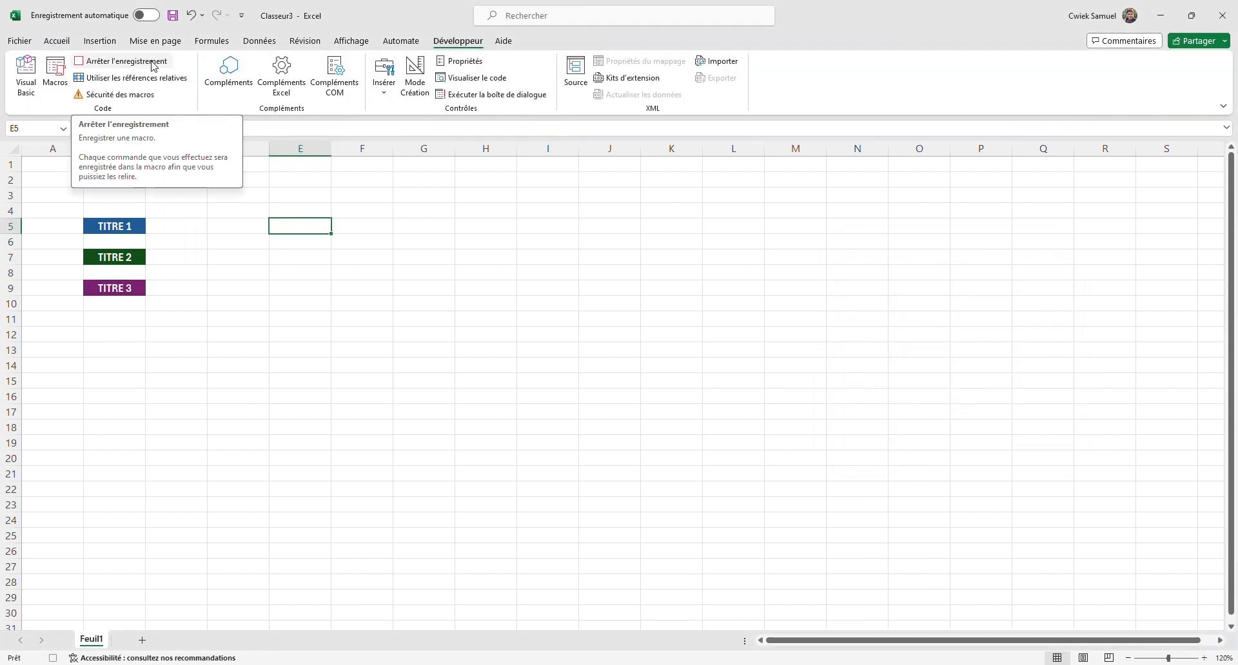
{"action": "left_click", "coordinate": [153, 63]}
Insert a form-control button at D5 and assign the TITRE1 macro to it
{"action": "key", "text": "Left"}
{"action": "left_click", "coordinate": [384, 77]}
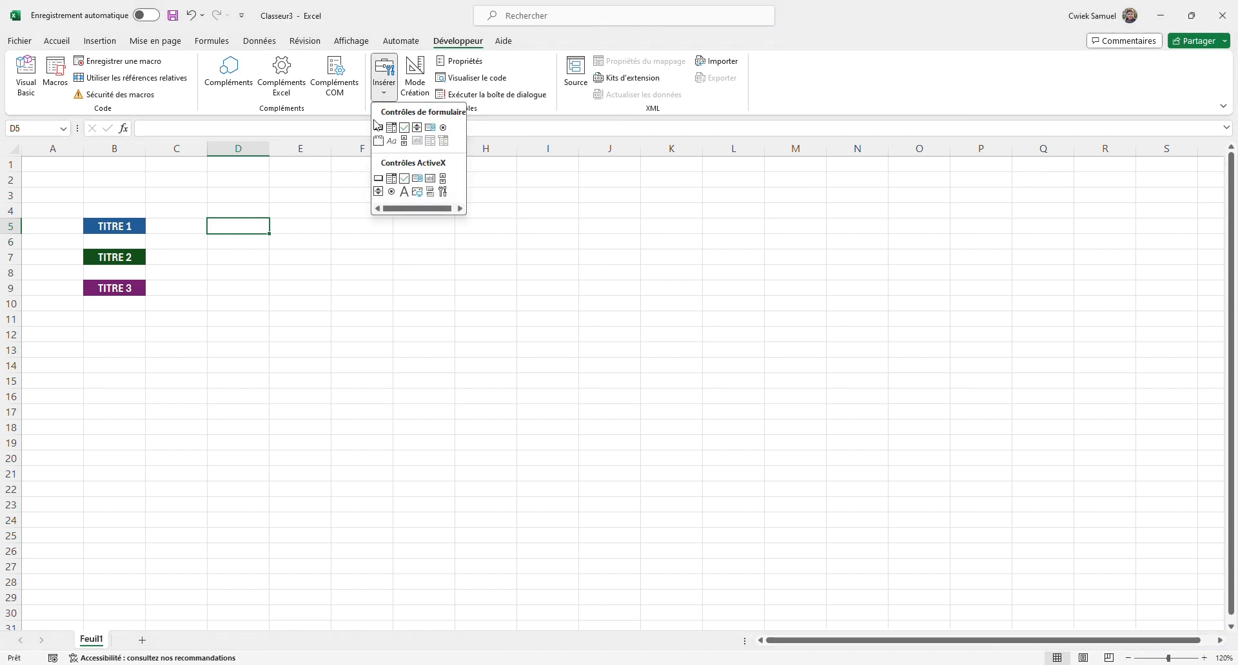
{"action": "left_click", "coordinate": [378, 125]}
{"action": "left_click", "coordinate": [223, 227]}
{"action": "left_click", "coordinate": [851, 290]}
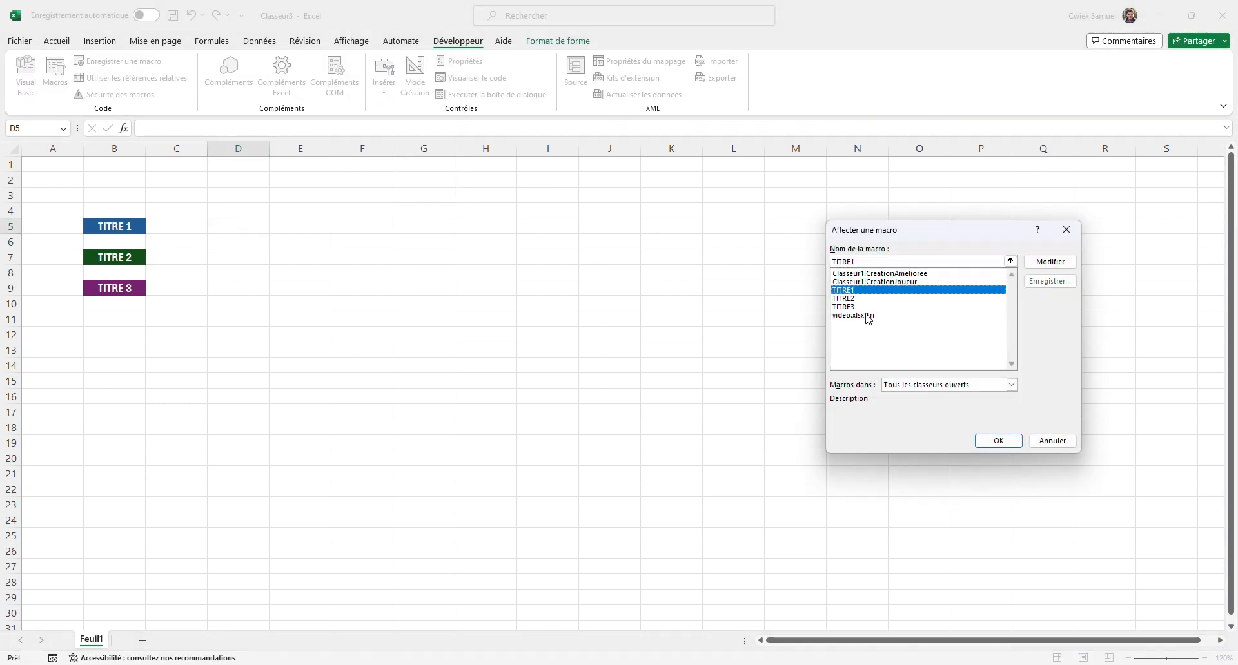
{"action": "left_click", "coordinate": [998, 441]}
Label the first button "Mettre en forme 1" and widen it to fit the text
{"action": "left_click", "coordinate": [252, 237]}
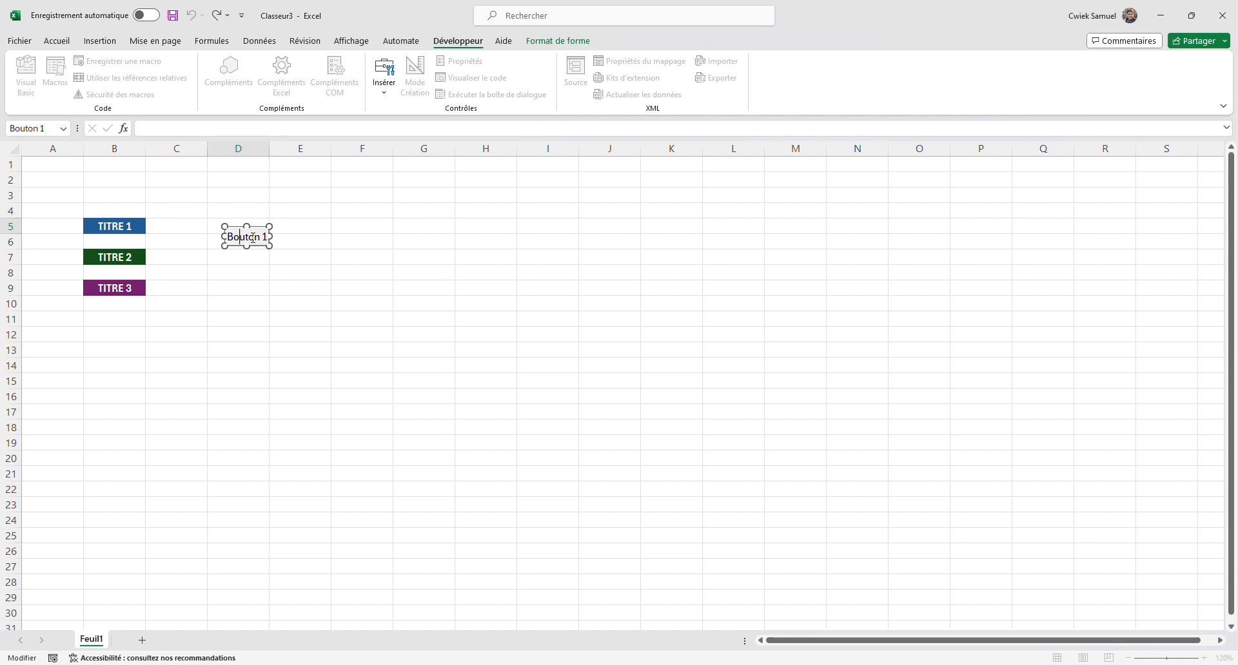
{"action": "key", "text": "ctrl+a"}
{"action": "key", "text": "BackSpace"}
{"action": "type", "text": "Mettre en forme 1"}
{"action": "left_click_drag", "start_coordinate": [268, 238], "coordinate": [322, 243]}
Insert a second form-control button below the first one and assign the TITRE2 macro to it
{"action": "left_click", "coordinate": [384, 74]}
{"action": "left_click", "coordinate": [380, 129]}
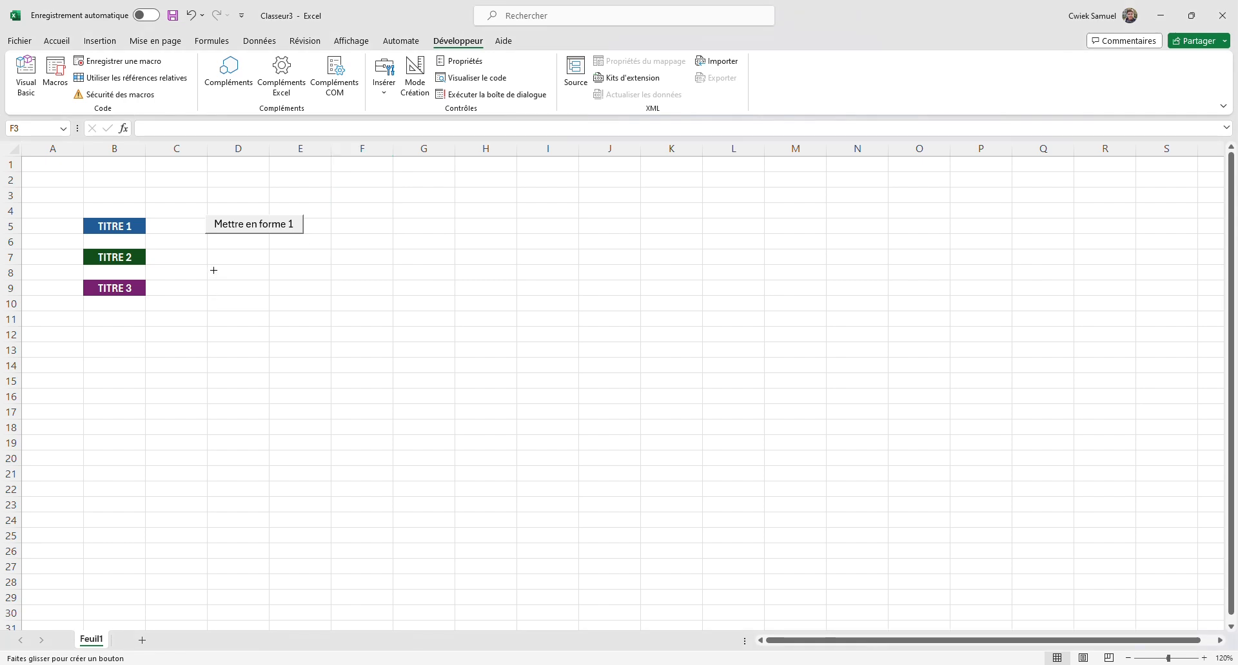
{"action": "left_click_drag", "start_coordinate": [214, 271], "coordinate": [679, 329]}
{"action": "left_click", "coordinate": [851, 299]}
{"action": "left_click", "coordinate": [998, 441]}
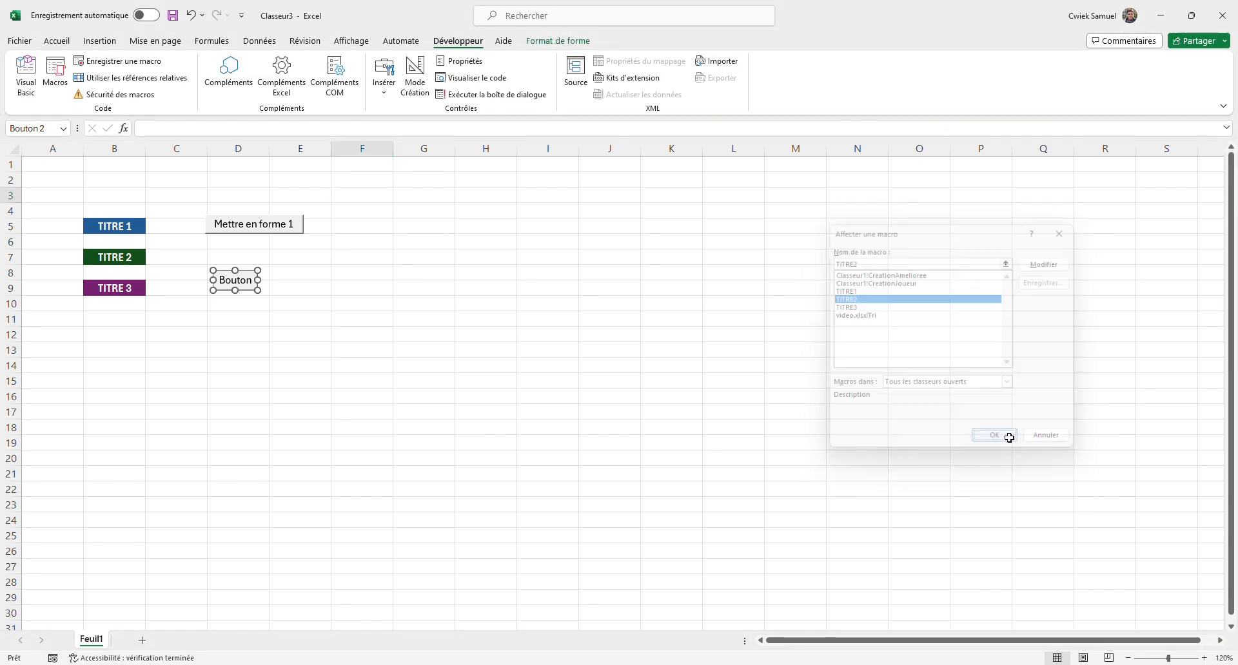
Label the second button "Mettre en forme 2", widen it to fit the text and place it beside TITRE 2
{"action": "right_click", "coordinate": [234, 276]}
{"action": "left_click", "coordinate": [234, 276]}
{"action": "left_click", "coordinate": [234, 280]}
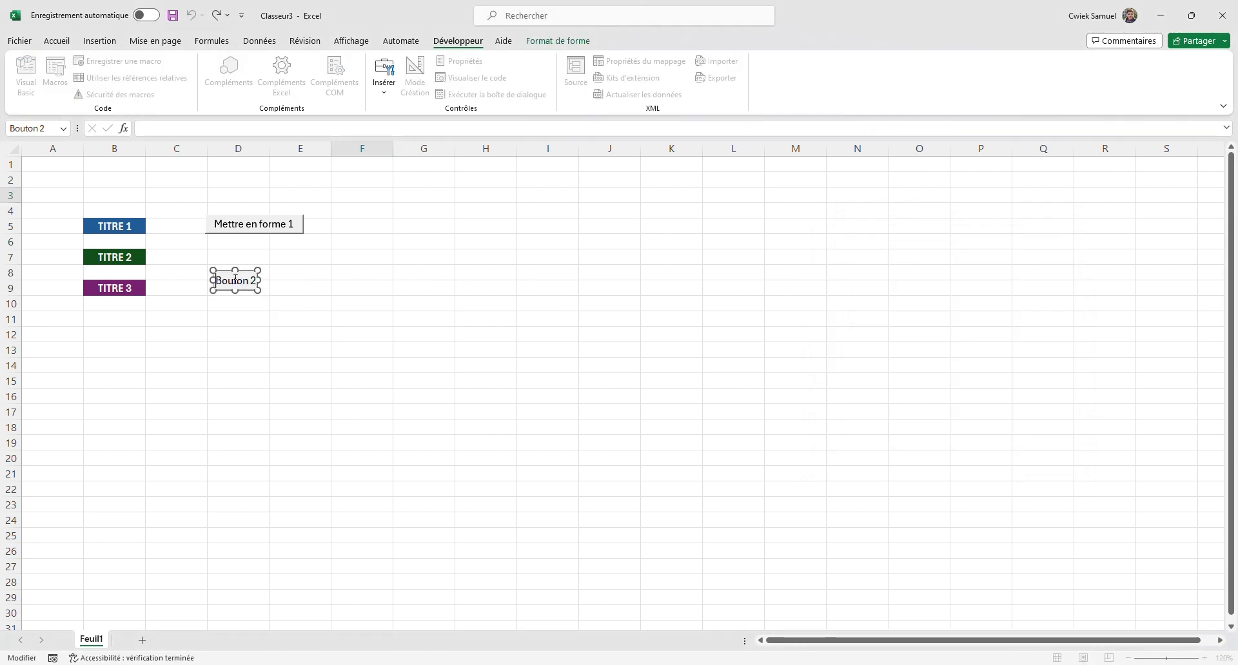
{"action": "key", "text": "Delete"}
{"action": "key", "text": "Delete"}
{"action": "key", "text": "Delete"}
{"action": "key", "text": "Delete"}
{"action": "key", "text": "Delete"}
{"action": "key", "text": "Delete"}
{"action": "key", "text": "Delete"}
{"action": "key", "text": "Delete"}
{"action": "type", "text": "Mettre en forme 2"}
{"action": "left_click_drag", "start_coordinate": [259, 281], "coordinate": [303, 282]}
{"action": "left_click", "coordinate": [423, 195]}
Insert a third form-control button below the other two and assign the TITRE3 macro to it
{"action": "left_click", "coordinate": [384, 74]}
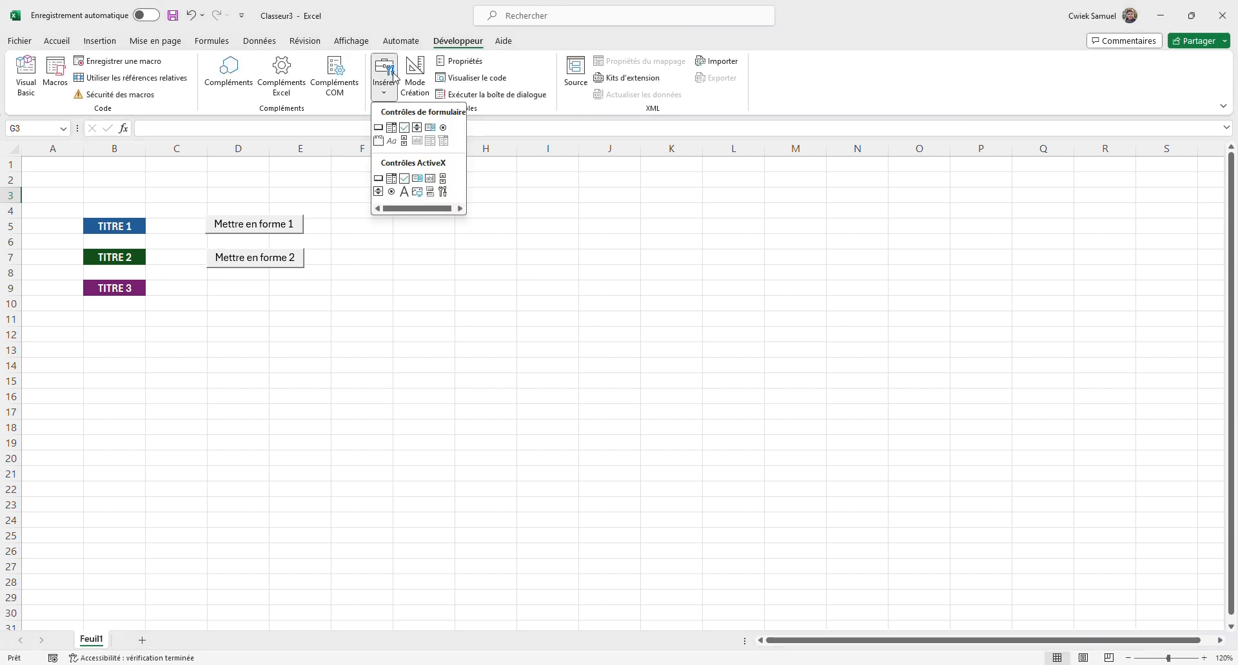
{"action": "left_click", "coordinate": [378, 128]}
{"action": "left_click", "coordinate": [786, 323]}
{"action": "left_click", "coordinate": [866, 307]}
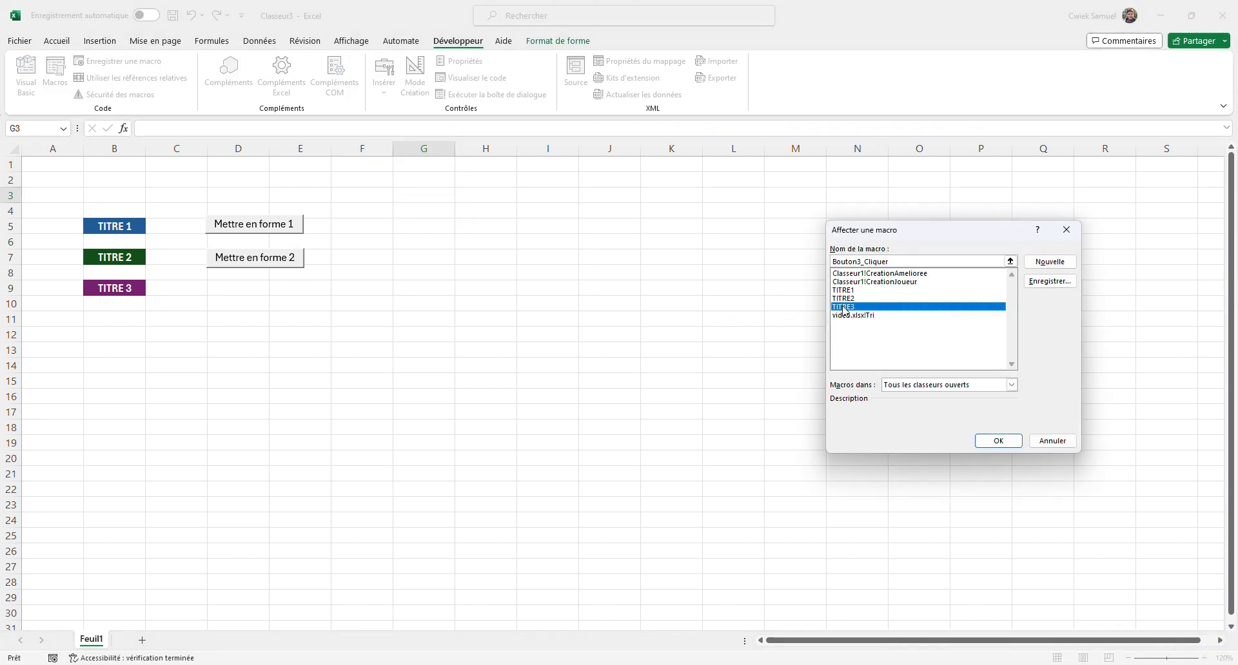
{"action": "left_click", "coordinate": [982, 436]}
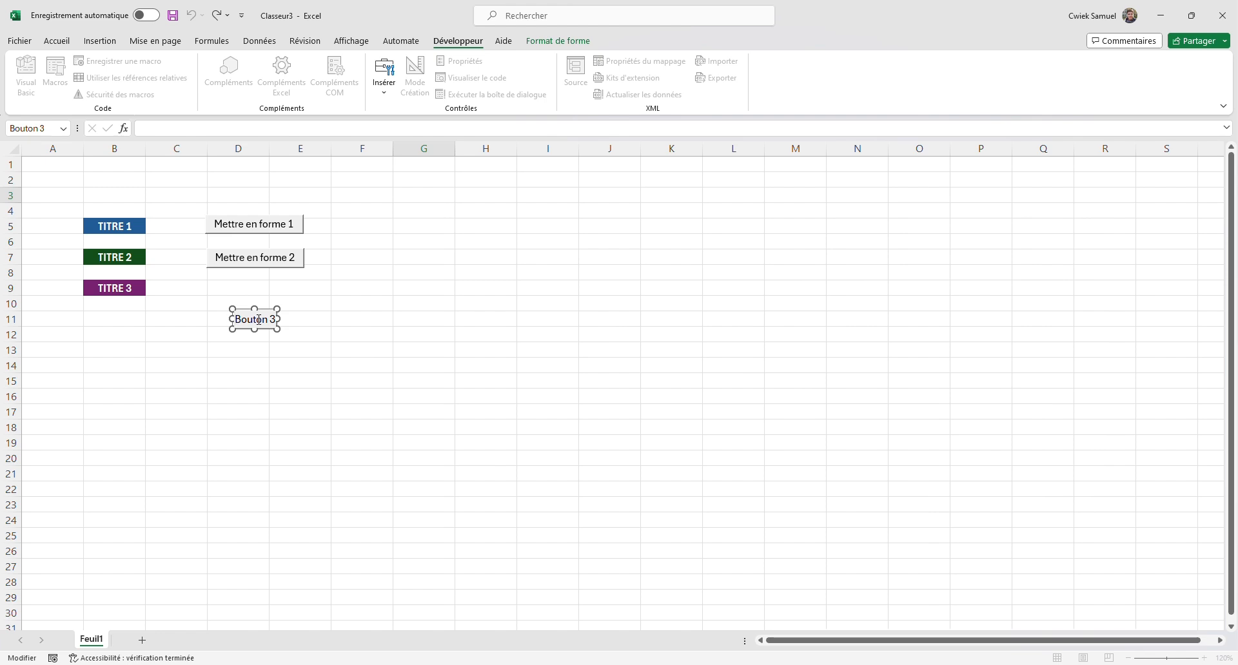
Label the third button "Mettre en forme 3"
{"action": "key", "text": "Delete"}
{"action": "key", "text": "Delete"}
{"action": "key", "text": "Delete"}
{"action": "key", "text": "Delete"}
{"action": "key", "text": "Delete"}
{"action": "key", "text": "Delete"}
{"action": "key", "text": "Delete"}
{"action": "type", "text": "Mettre en forme"}
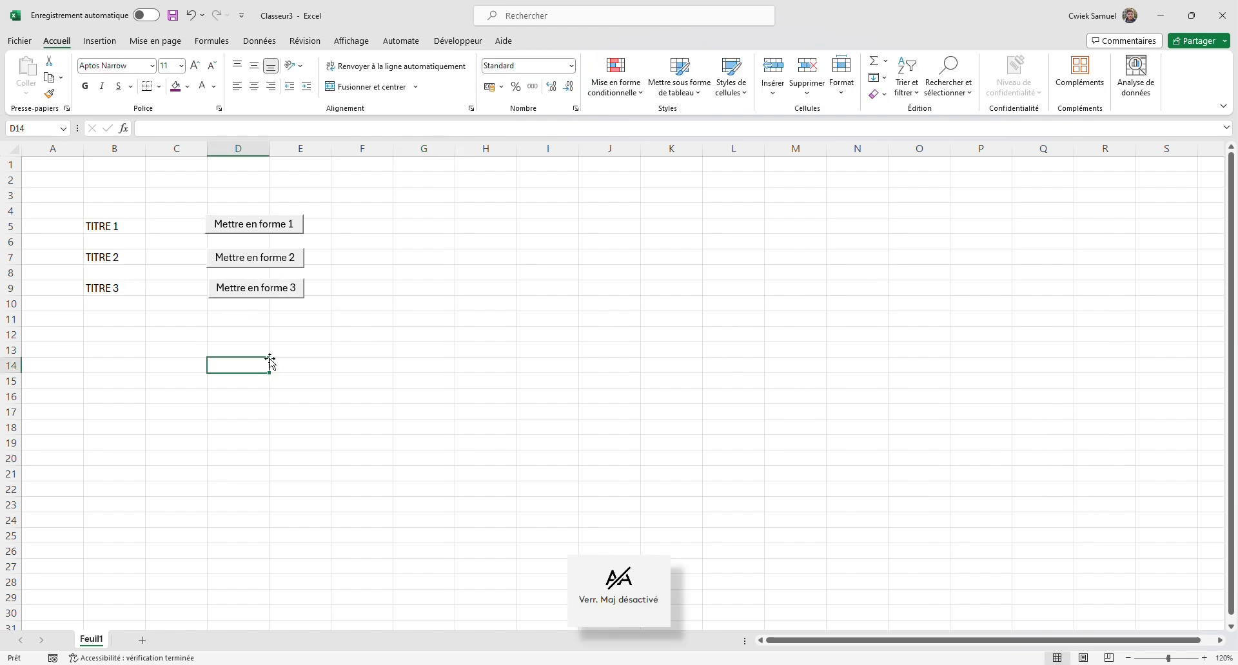
Run the three Mettre en forme buttons to format TITRE 1, TITRE 2 and TITRE 3
{"action": "left_click", "coordinate": [255, 232]}
{"action": "left_click", "coordinate": [253, 258]}
{"action": "left_click", "coordinate": [249, 288]}
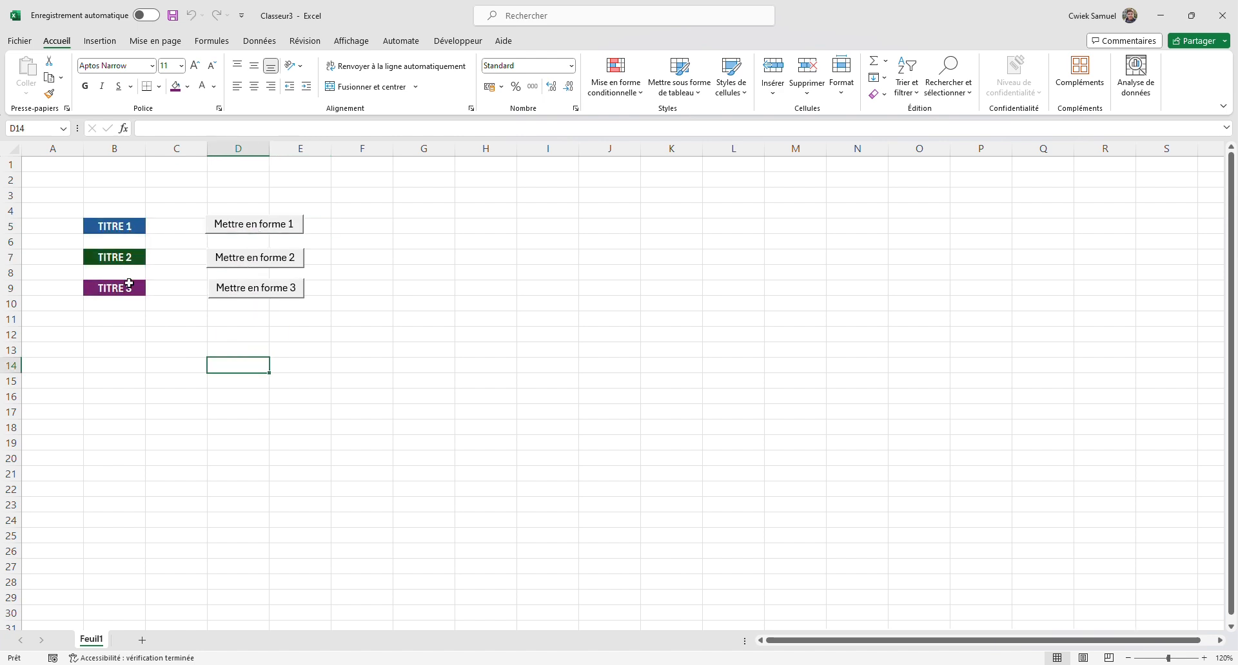
Enter TITRE 1 in cell H4
{"action": "left_click", "coordinate": [122, 226]}
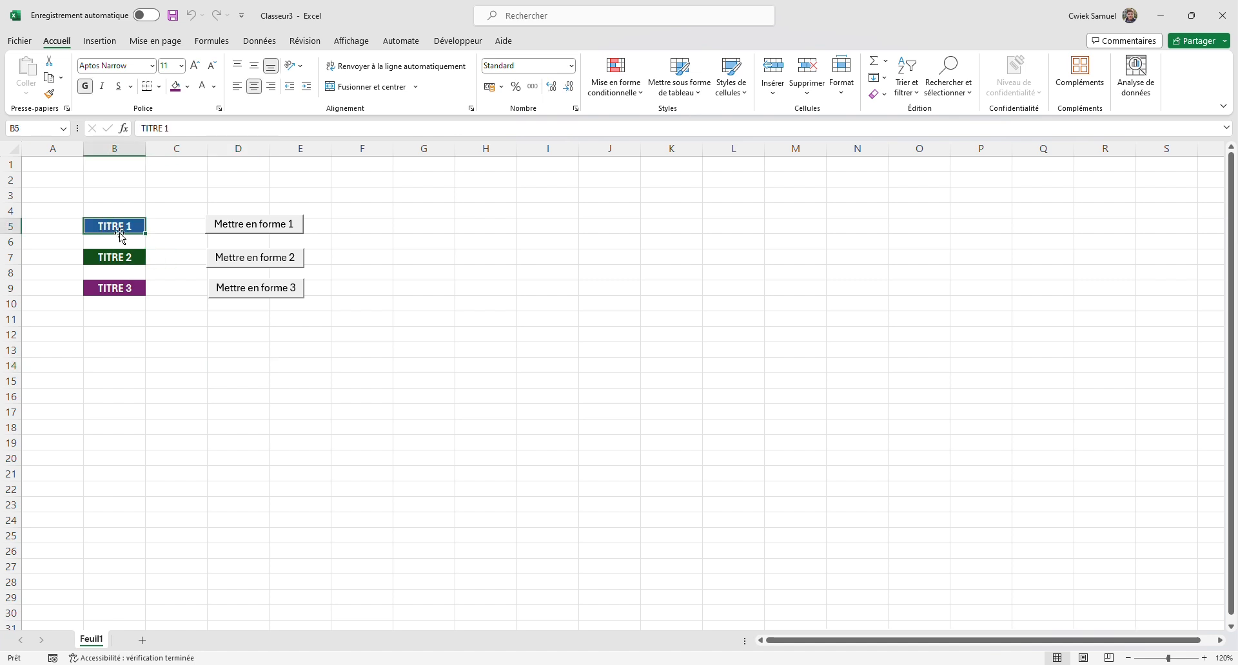
{"action": "left_click", "coordinate": [484, 211]}
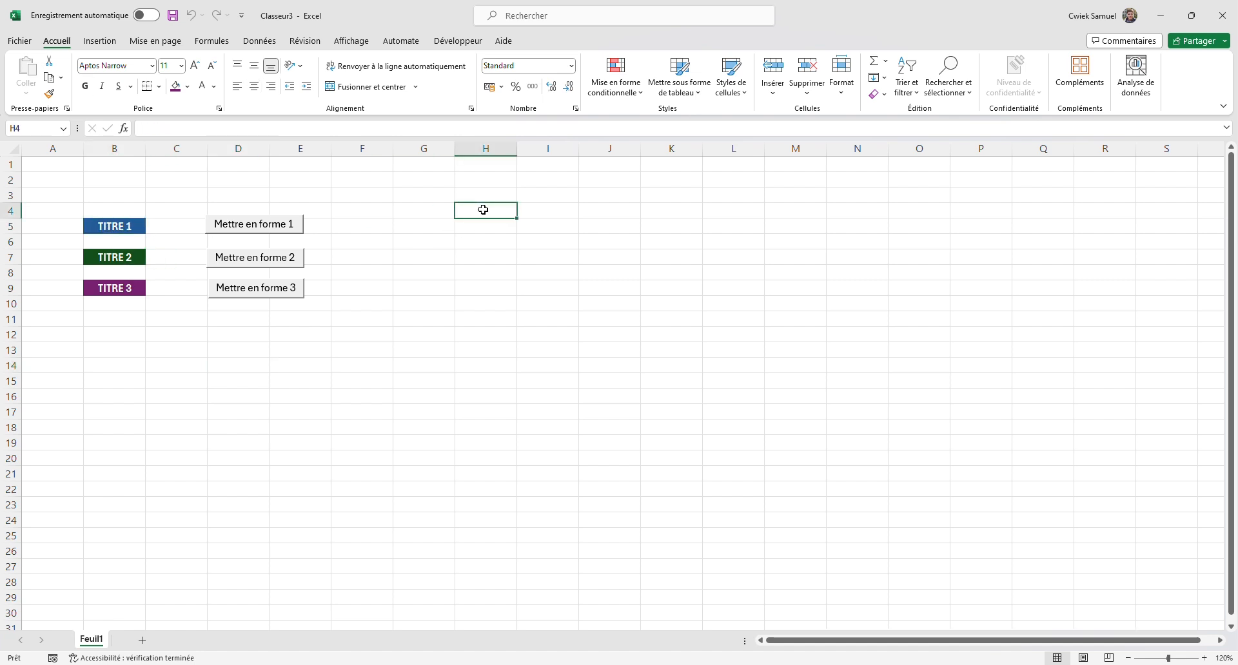
{"action": "key", "text": "Caps_Lock"}
{"action": "type", "text": "TITRE 1"}
{"action": "key", "text": "Return"}
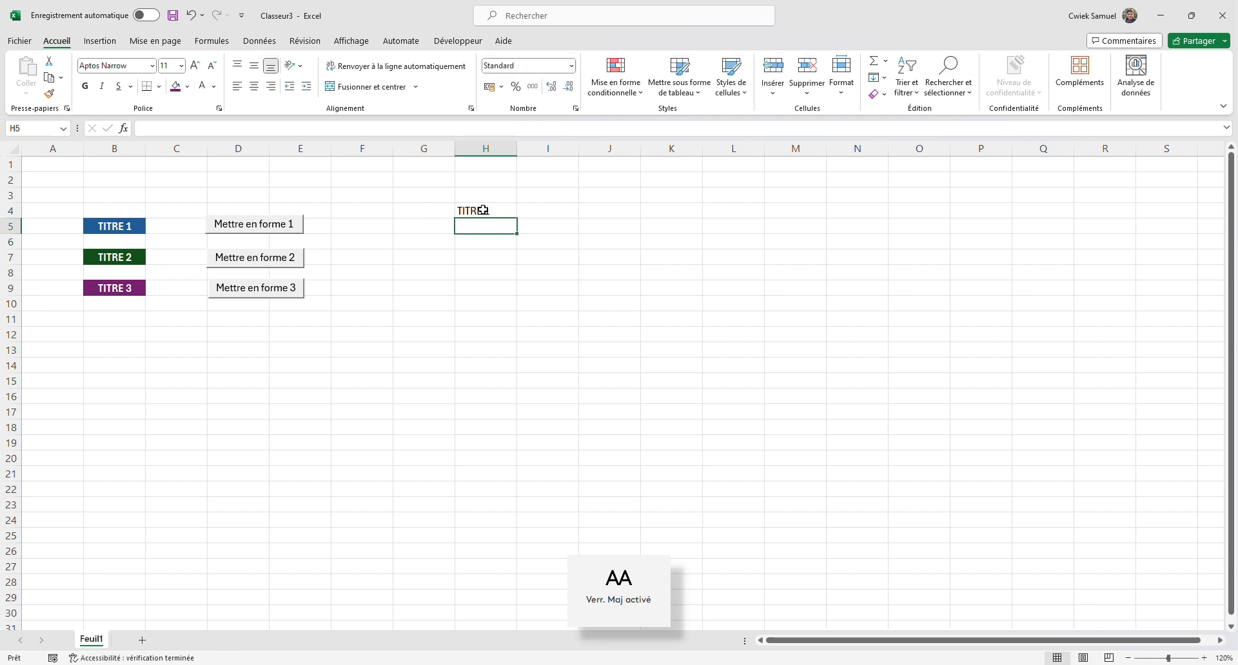
Try to format TITRE 1 in H4 by running the Mettre en forme 1 button with that cell selected
{"action": "left_click", "coordinate": [445, 256]}
{"action": "left_click", "coordinate": [287, 228]}
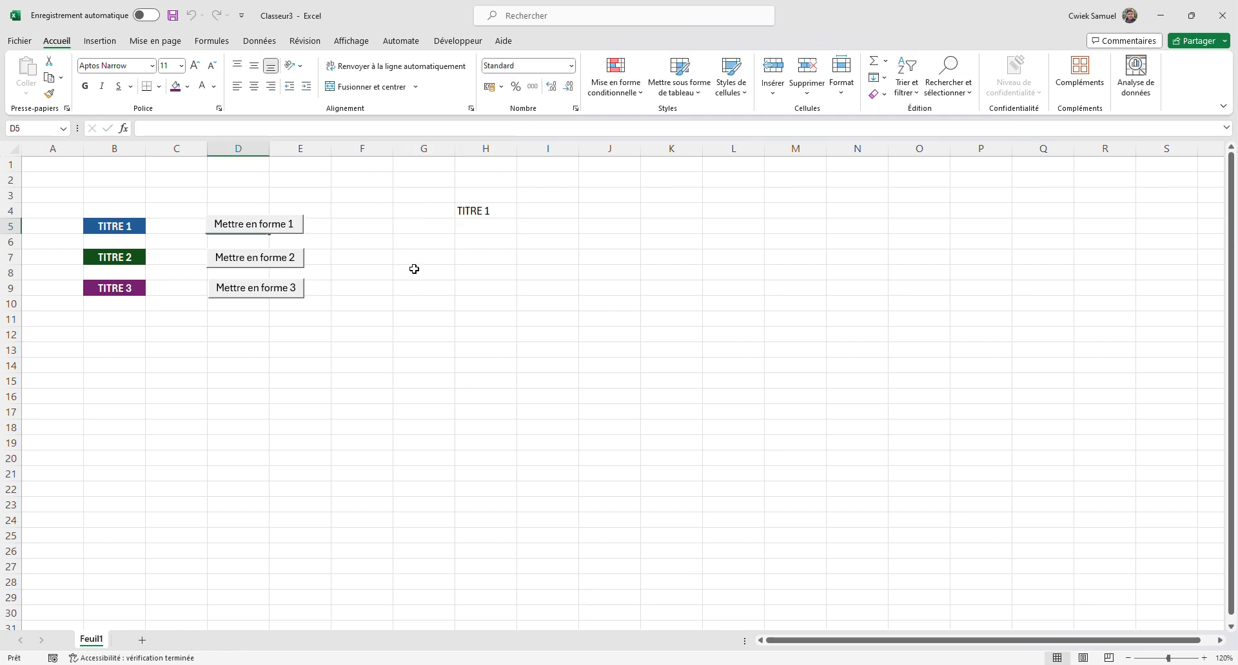
{"action": "left_click", "coordinate": [98, 227]}
{"action": "left_click", "coordinate": [484, 211]}
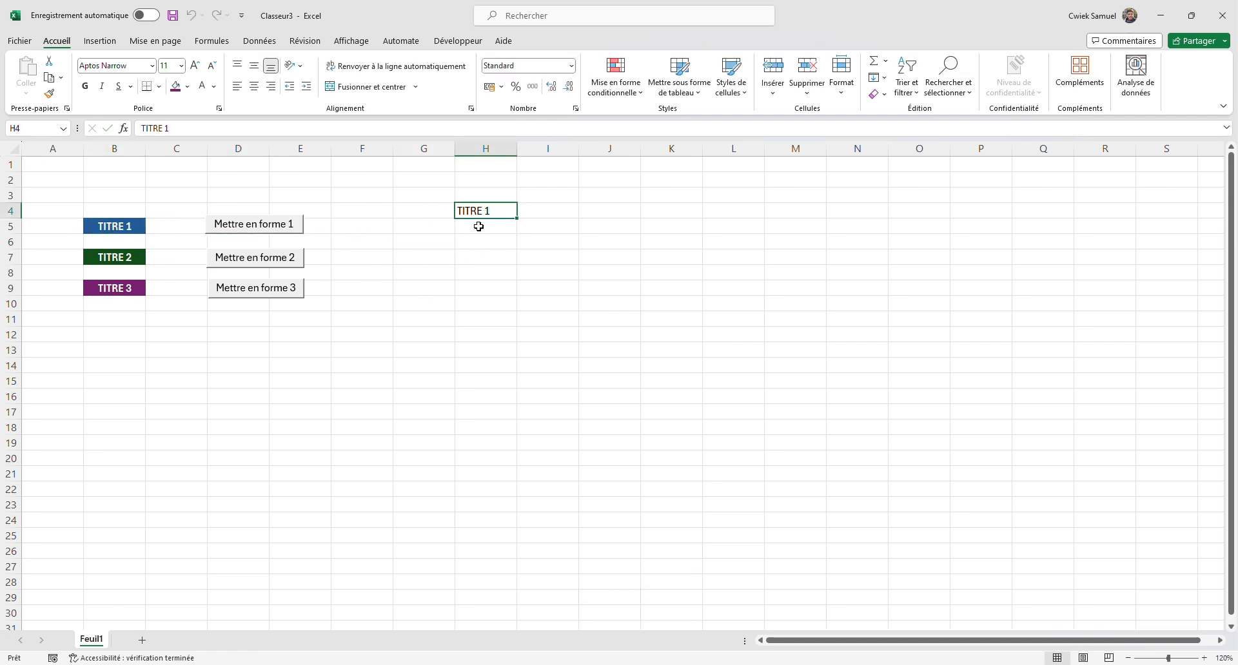
{"action": "left_click", "coordinate": [251, 225]}
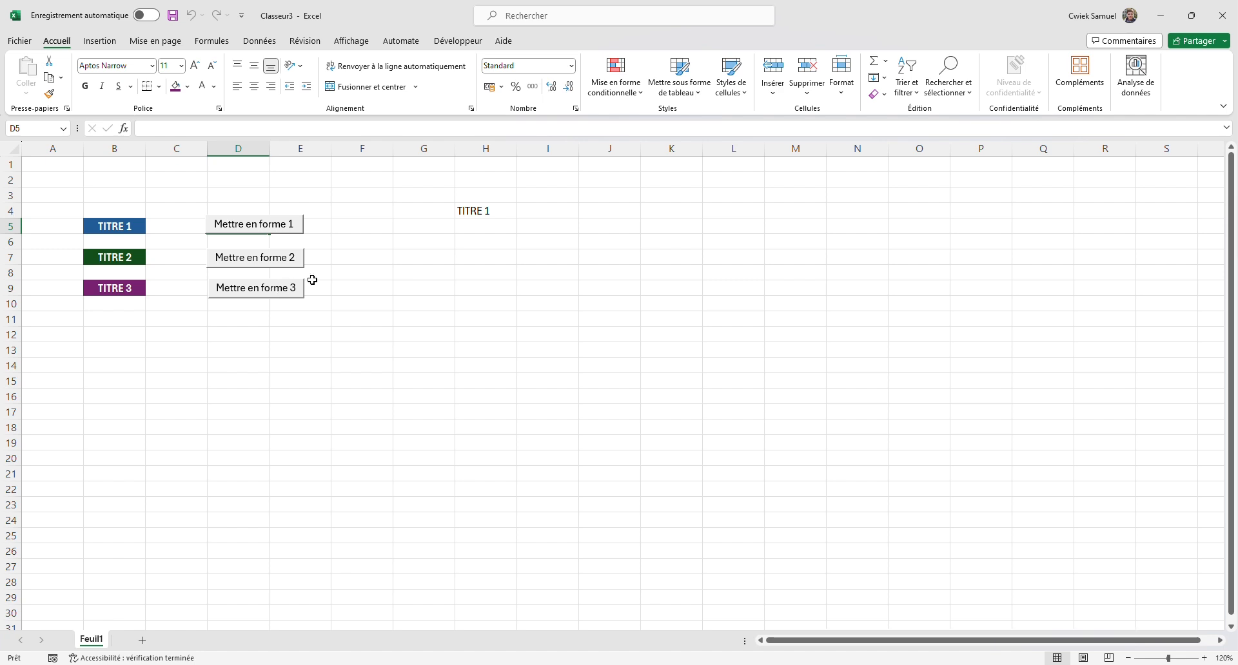
{"action": "left_click", "coordinate": [428, 239]}
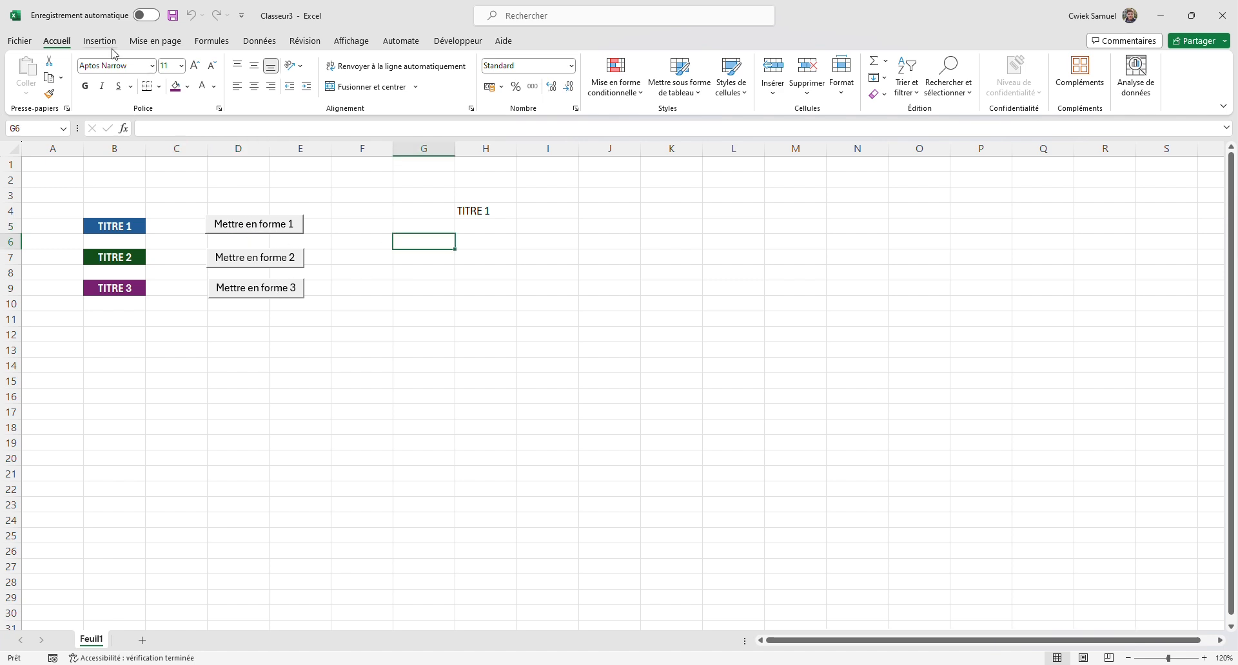
Open the TITRE1 macro's code for editing and examine the recorded macros in the module
{"action": "left_click", "coordinate": [458, 40]}
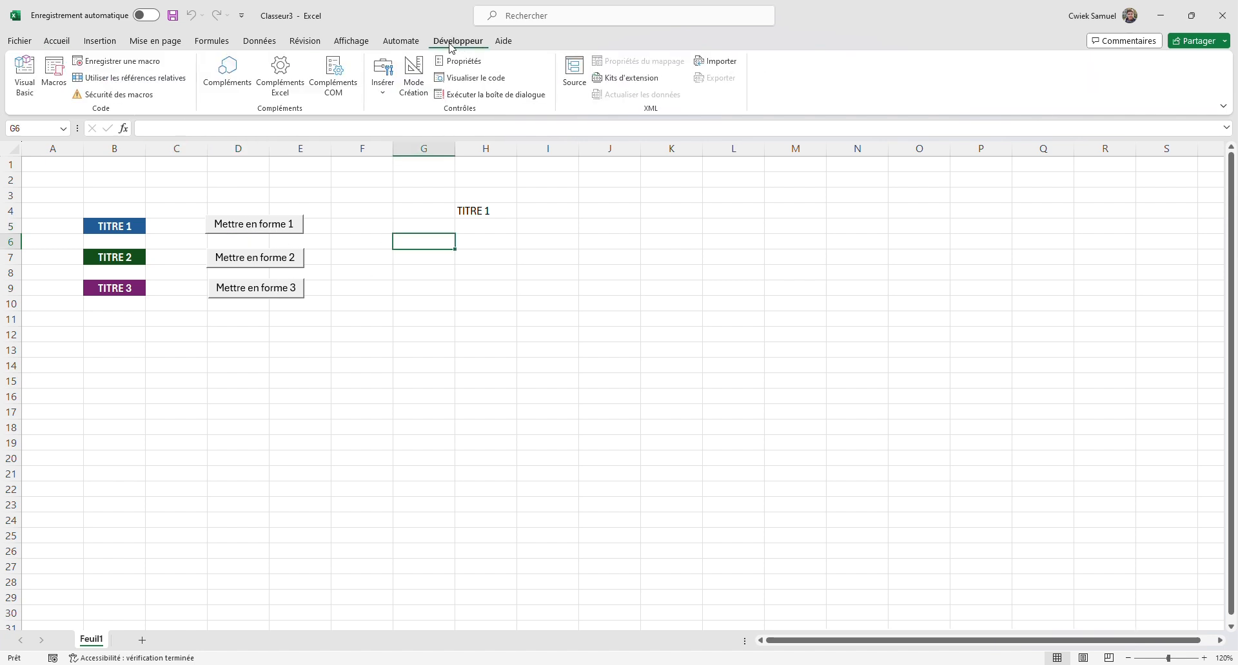
{"action": "left_click", "coordinate": [63, 74]}
{"action": "left_click", "coordinate": [833, 291]}
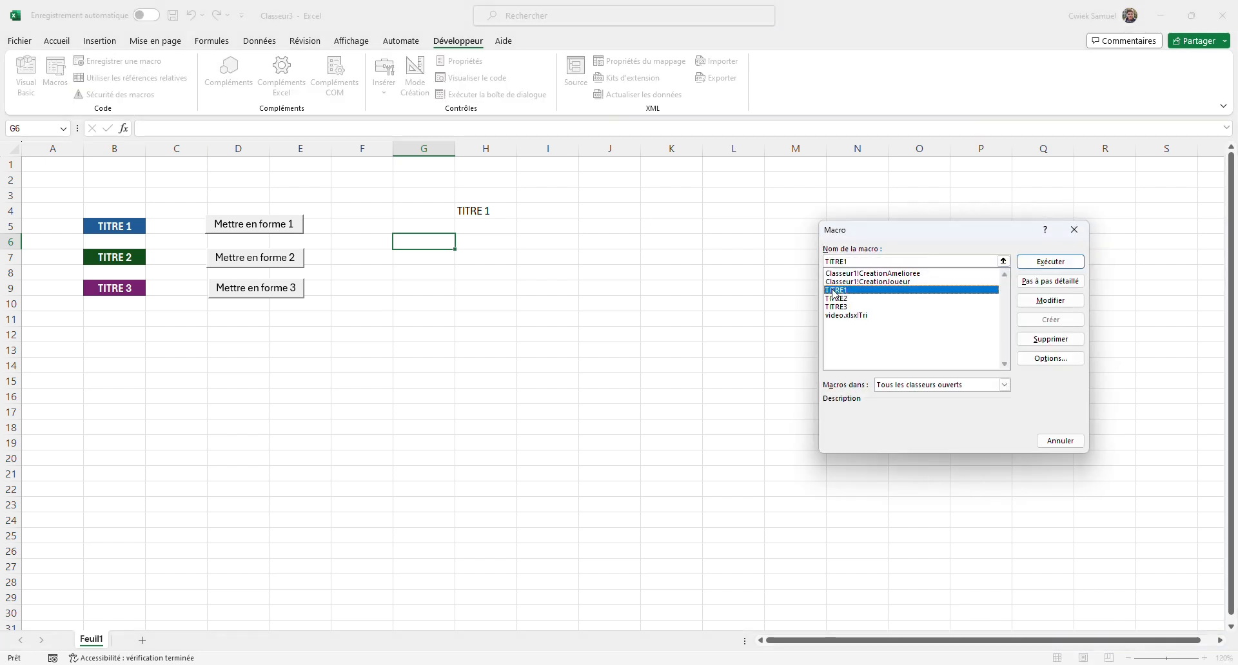
{"action": "left_click", "coordinate": [1050, 301]}
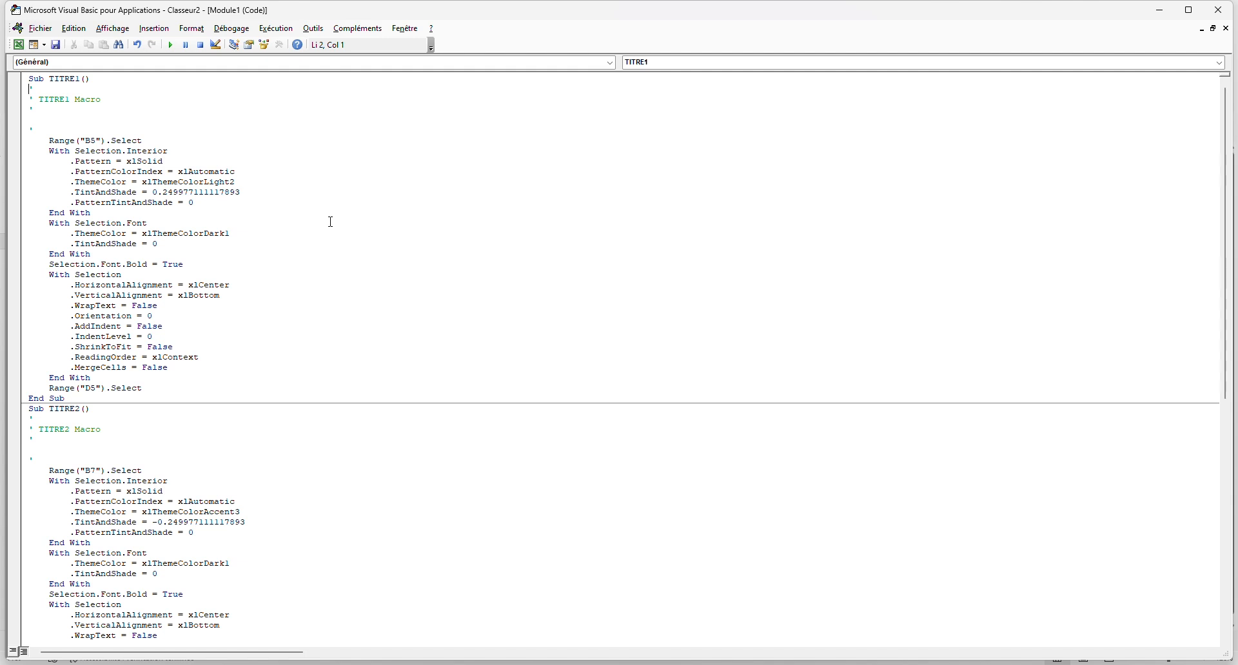
{"action": "scroll", "coordinate": [354, 334], "scroll_direction": "down", "scroll_amount": 7}
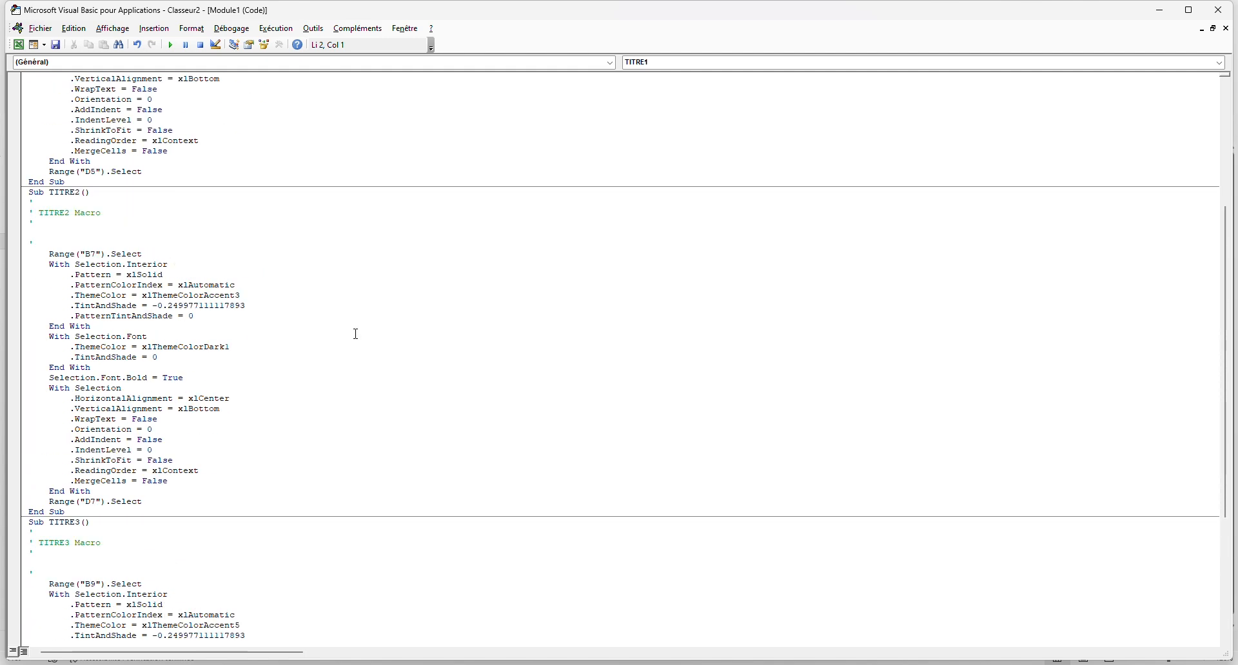
{"action": "scroll", "coordinate": [356, 334], "scroll_direction": "up", "scroll_amount": 7}
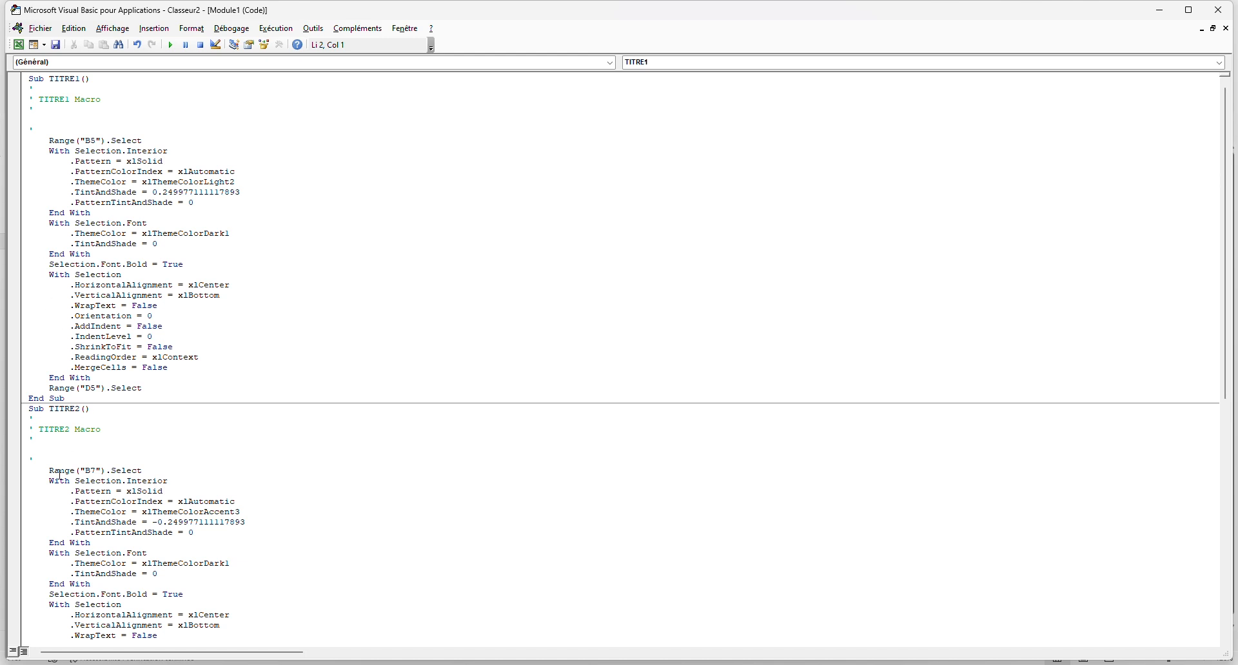
Comment out the Range("B5").Select line in the TITRE1 macro and return to the worksheet
{"action": "left_click", "coordinate": [190, 144]}
{"action": "left_click_drag", "start_coordinate": [45, 140], "coordinate": [151, 137]}
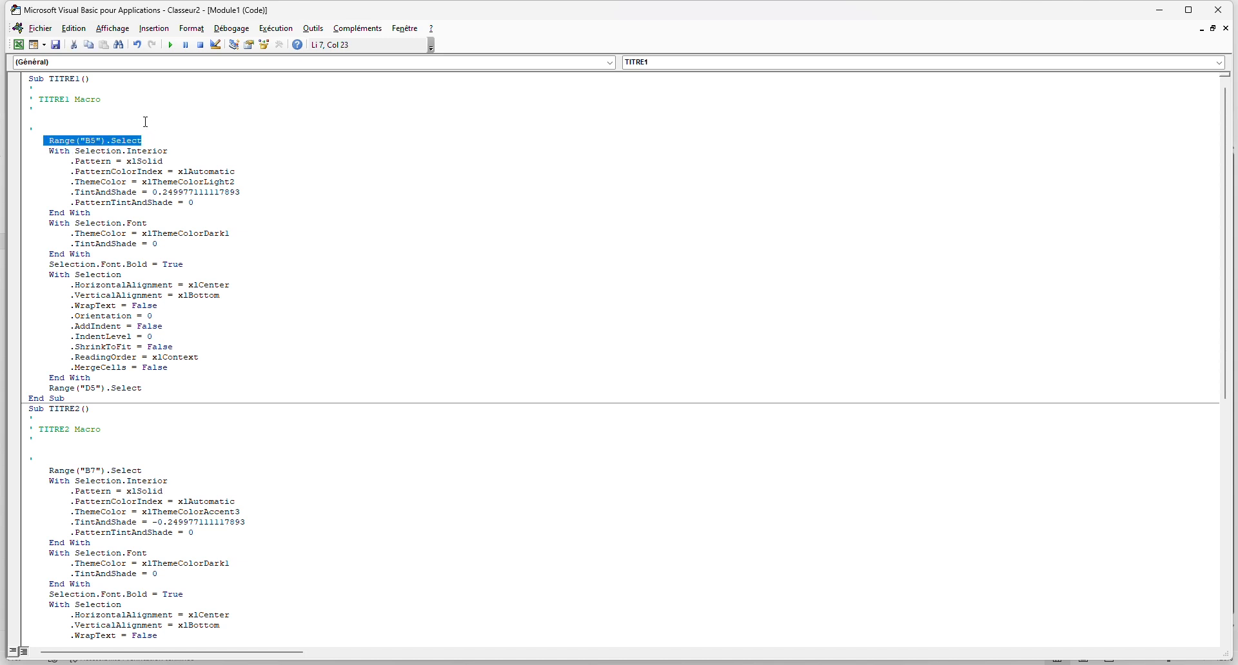
{"action": "left_click", "coordinate": [146, 111]}
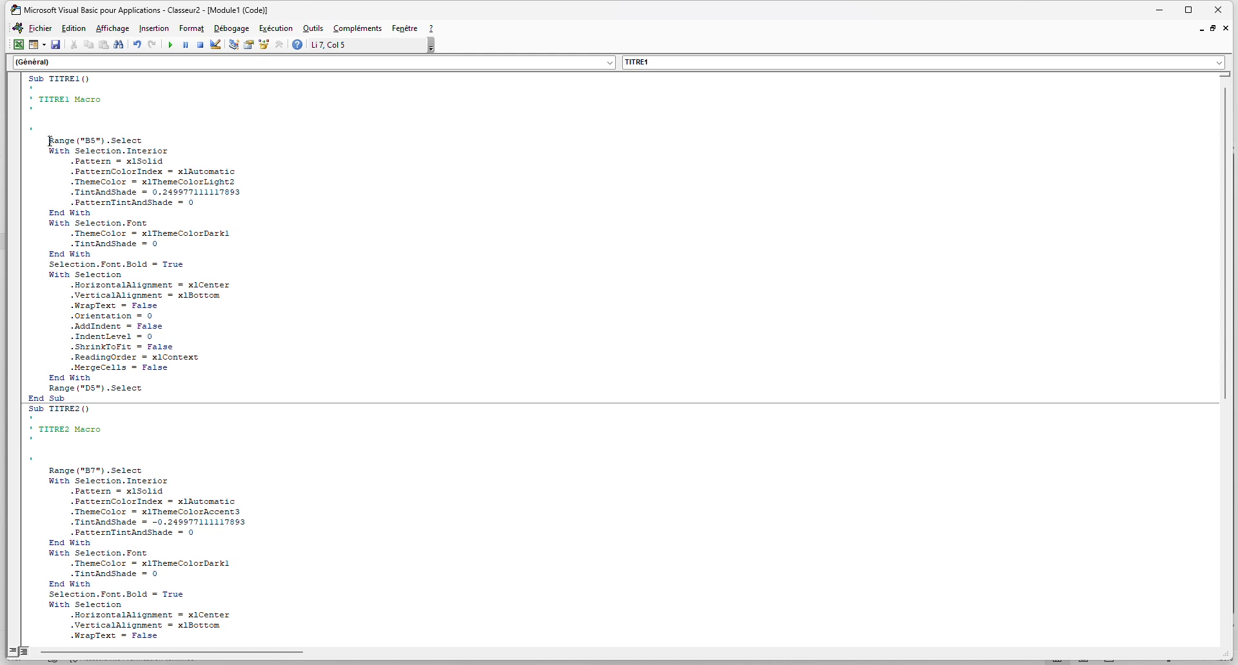
{"action": "type", "text": "'"}
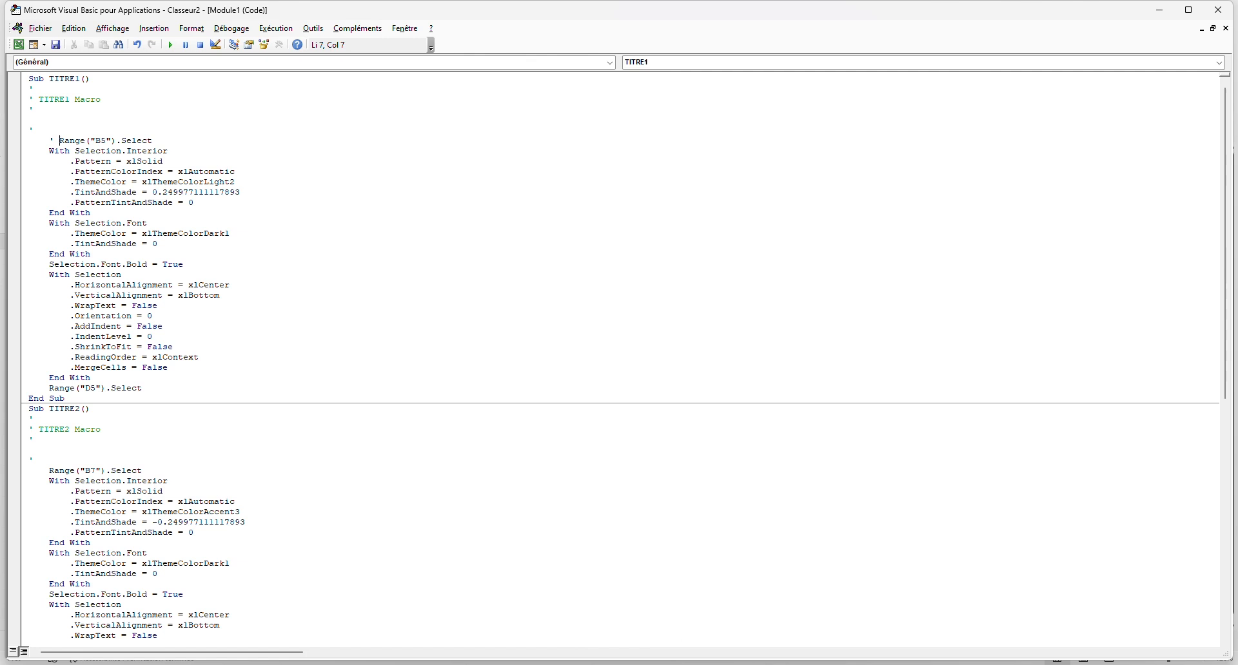
{"action": "key", "text": "Up"}
{"action": "left_click", "coordinate": [1225, 18]}
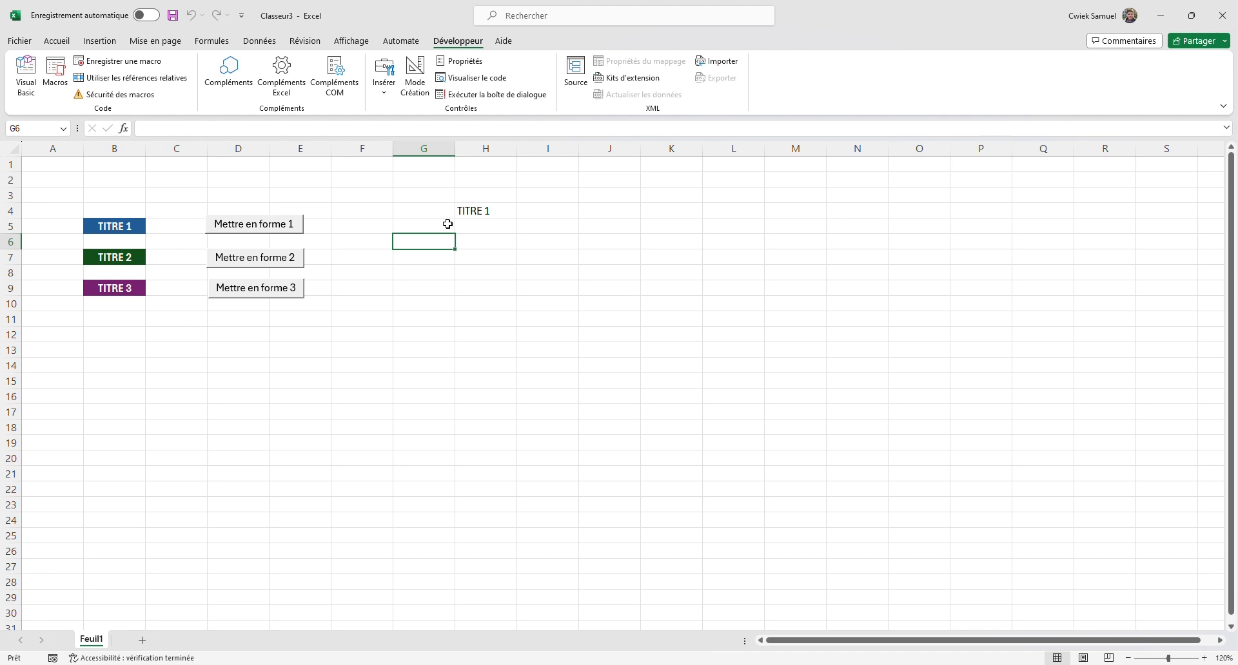
Format TITRE 1 in H4 by selecting the cell and running the Mettre en forme 1 button
{"action": "left_click", "coordinate": [498, 210]}
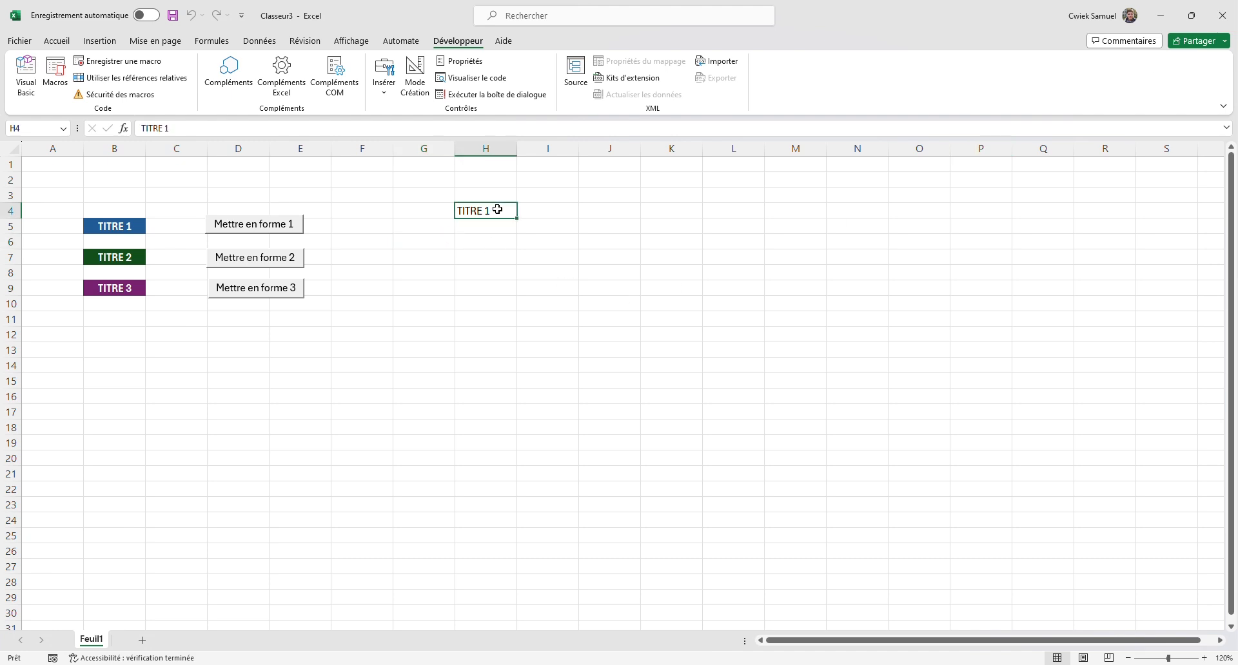
{"action": "left_click", "coordinate": [263, 230]}
{"action": "left_click", "coordinate": [477, 211]}
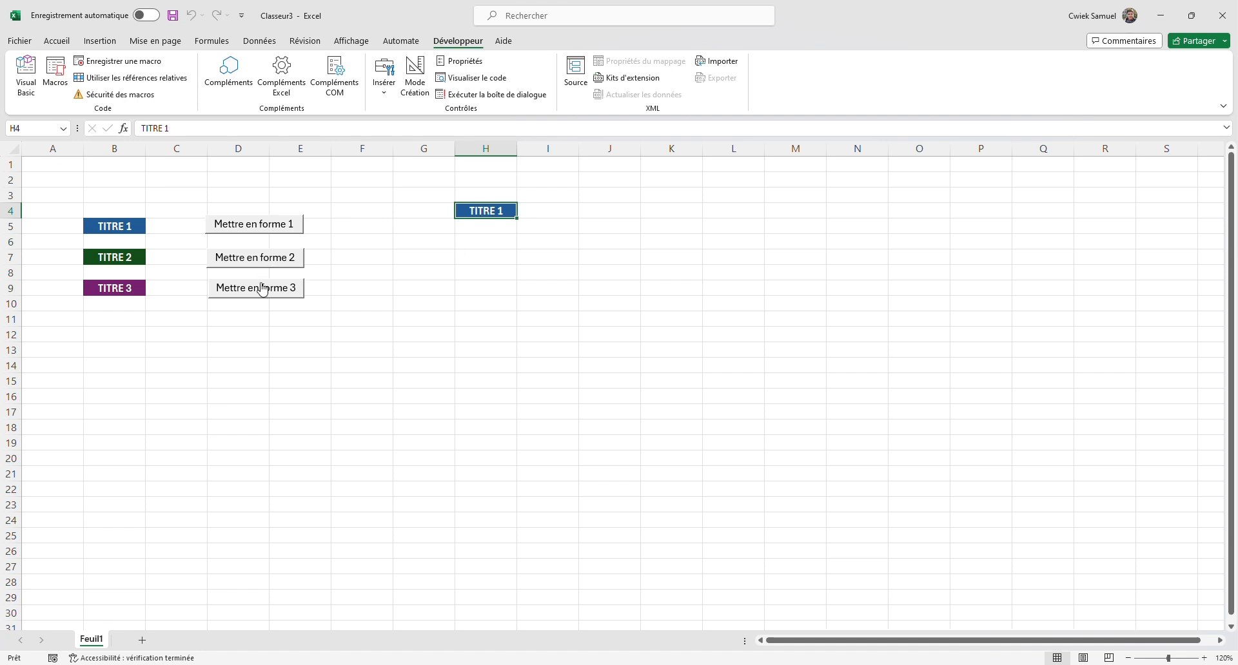
Open the TITRE3 macro's code for editing and comment out its Range("B9").Select line
{"action": "left_click", "coordinate": [55, 75]}
{"action": "left_click", "coordinate": [861, 307]}
{"action": "left_click", "coordinate": [1051, 301]}
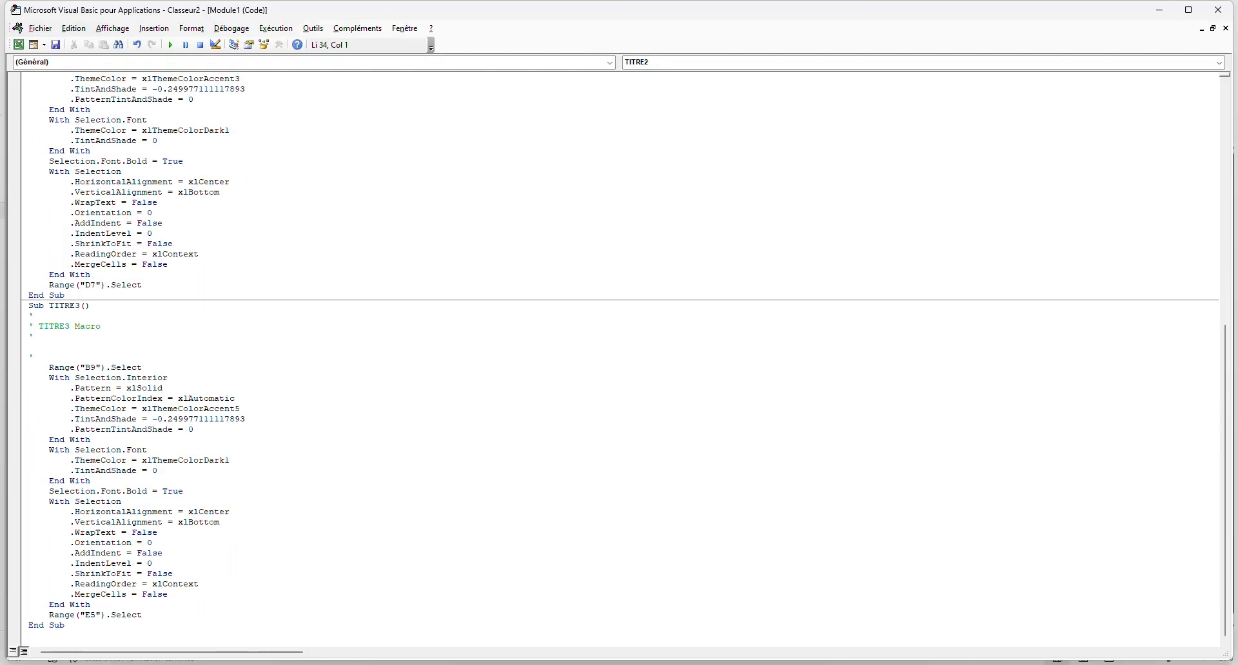
{"action": "type", "text": "'"}
{"action": "left_click", "coordinate": [105, 500]}
Comment out the Range("B7").Select line in the TITRE2 macro and return to the worksheet
{"action": "scroll", "coordinate": [105, 500], "scroll_direction": "up", "scroll_amount": 4}
{"action": "left_click", "coordinate": [49, 161]}
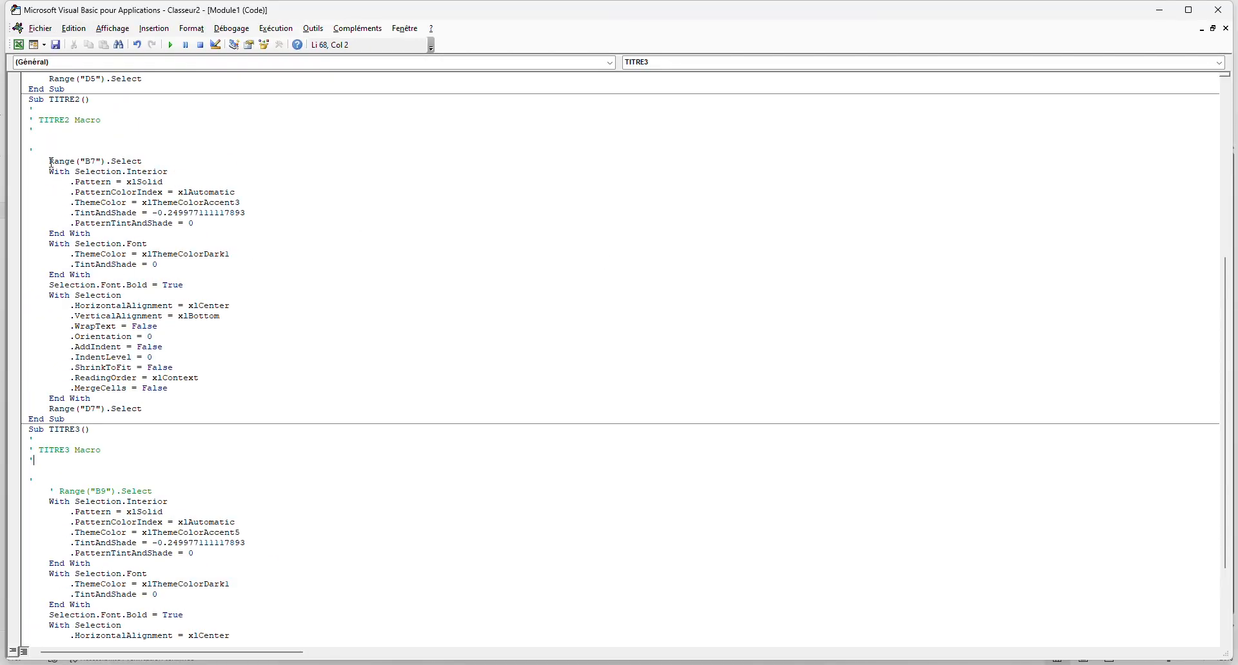
{"action": "type", "text": "'"}
{"action": "left_click", "coordinate": [129, 245]}
{"action": "left_click", "coordinate": [1217, 10]}
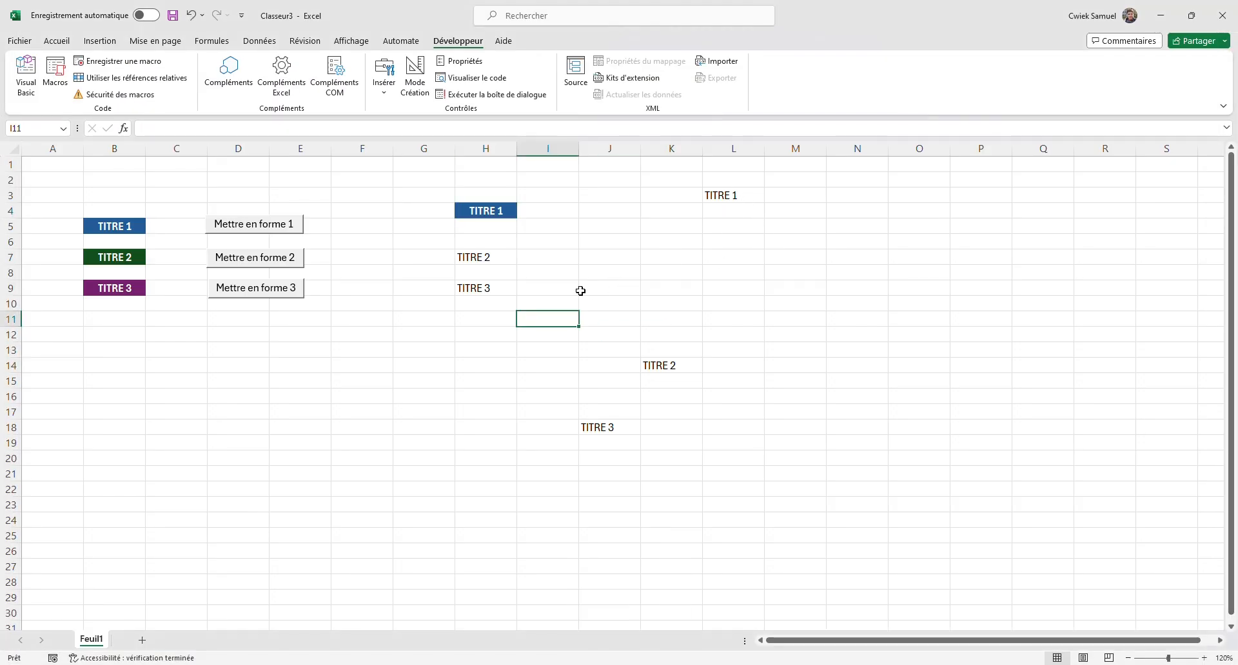
Format TITRE 1 in L3 with the Mettre en forme 1 button, and TITRE 2 in H7 and K14 with Mettre en forme 2
{"action": "left_click", "coordinate": [720, 199]}
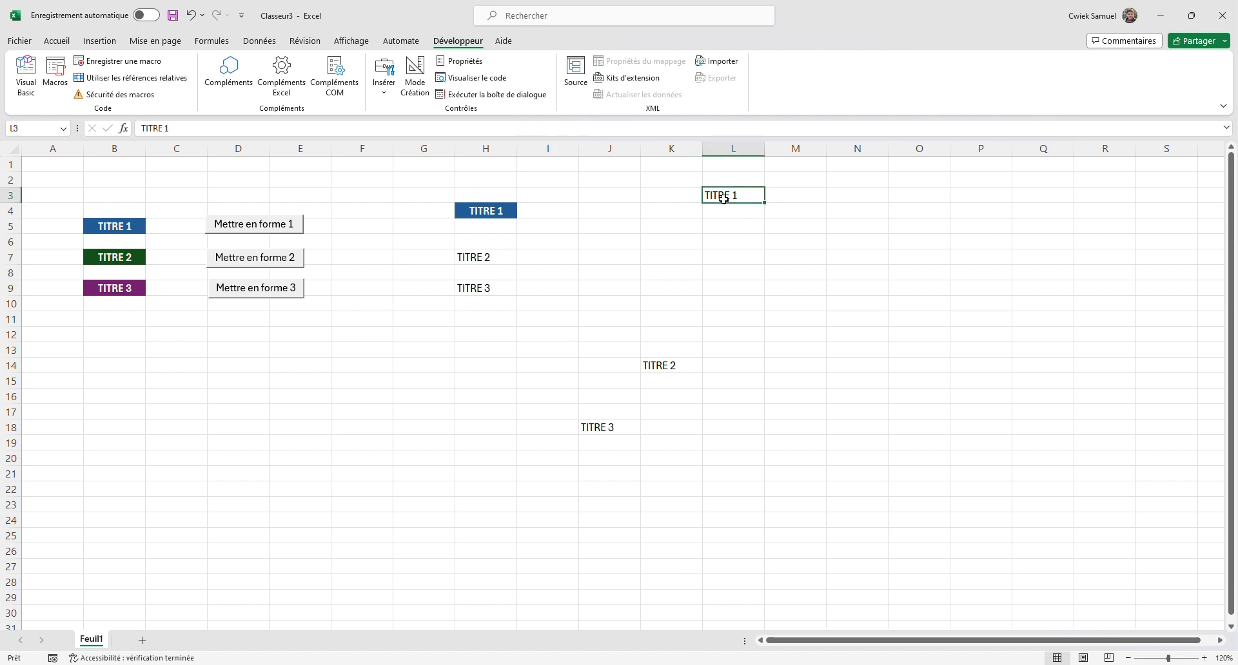
{"action": "left_click", "coordinate": [264, 227]}
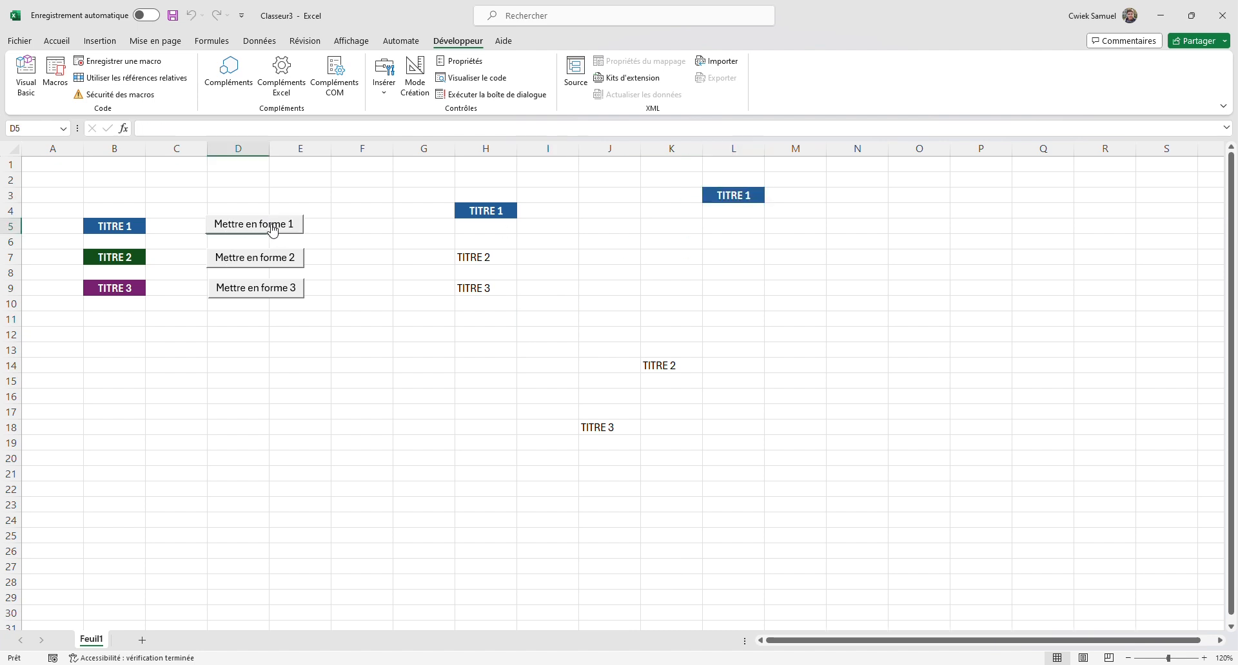
{"action": "left_click", "coordinate": [470, 254]}
{"action": "left_click", "coordinate": [298, 257]}
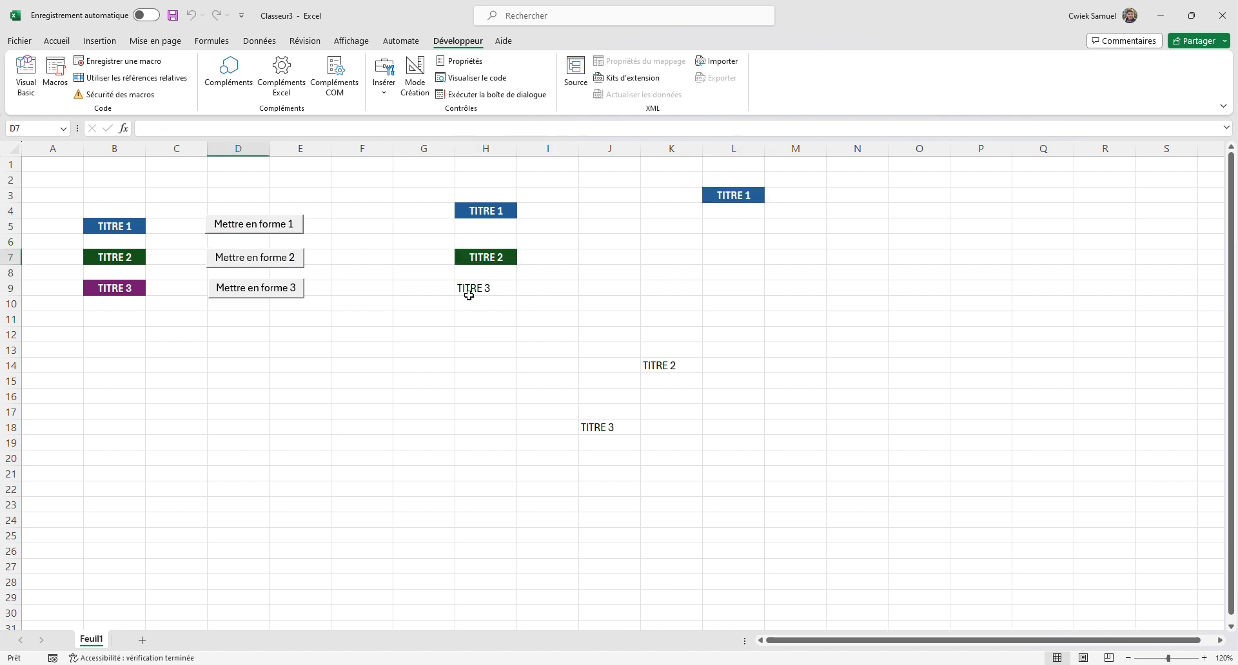
{"action": "left_click", "coordinate": [655, 361]}
{"action": "left_click", "coordinate": [294, 258]}
Format TITRE 3 in H9 and J18 by selecting each cell and running the Mettre en forme 3 button
{"action": "left_click", "coordinate": [459, 288]}
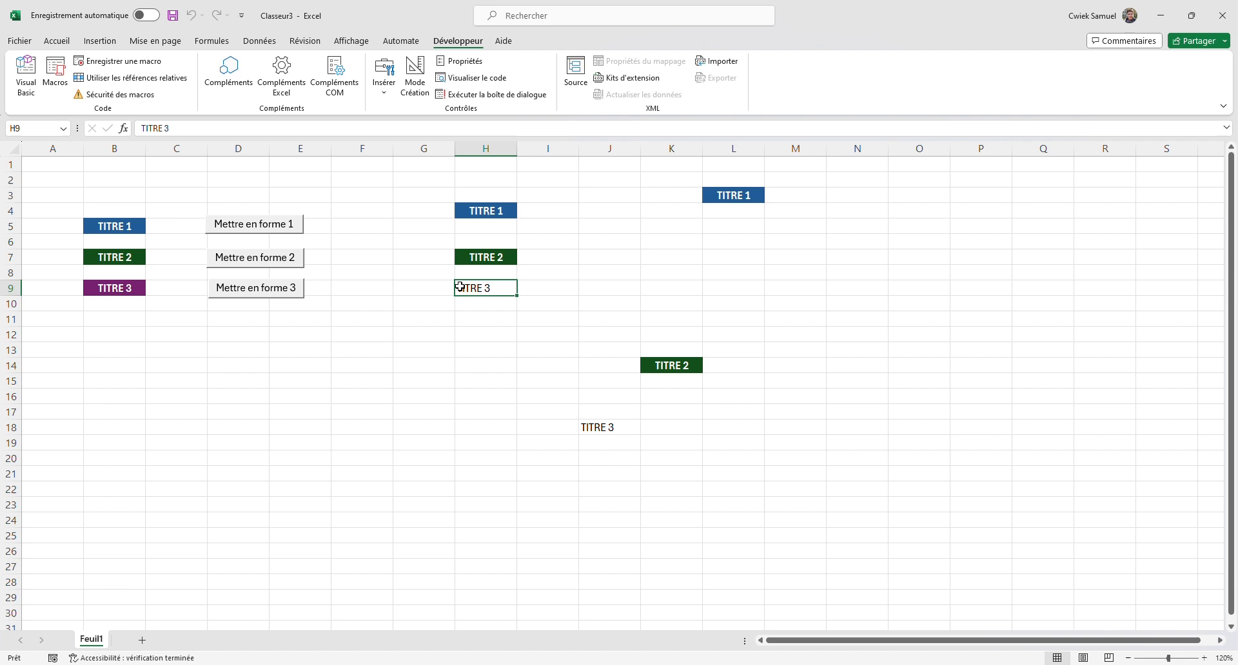
{"action": "left_click", "coordinate": [245, 295]}
{"action": "left_click", "coordinate": [635, 432]}
{"action": "left_click", "coordinate": [279, 298]}
{"action": "left_click", "coordinate": [253, 318]}
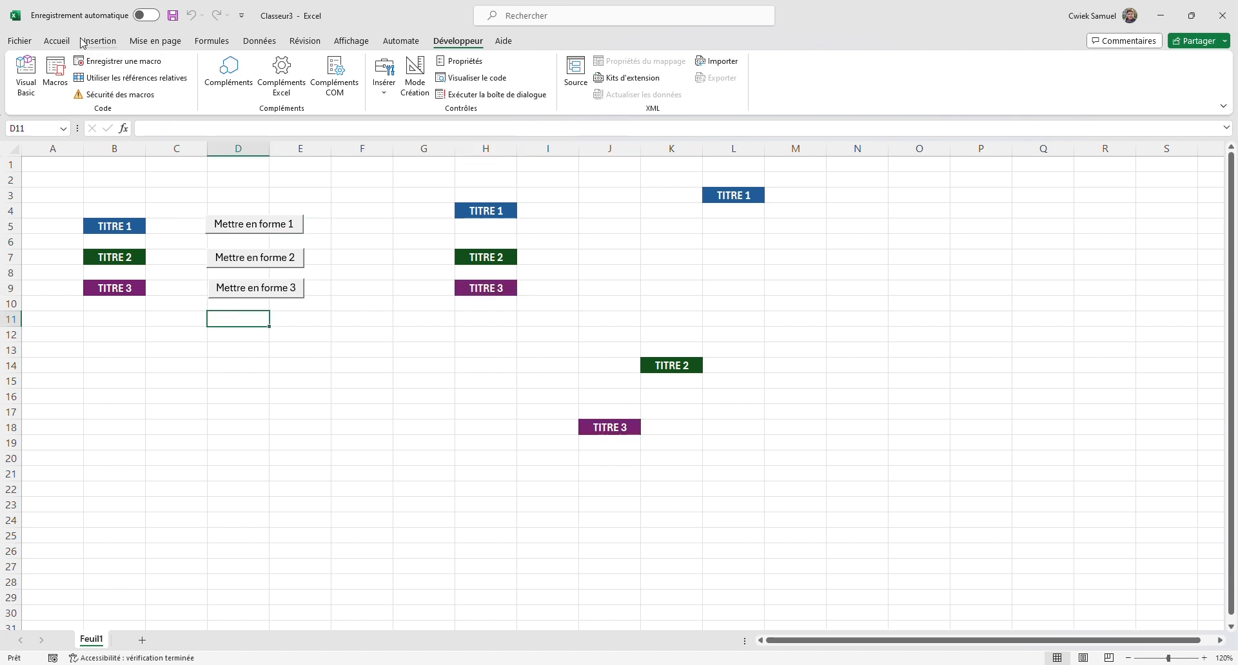
{"action": "left_click", "coordinate": [57, 41]}
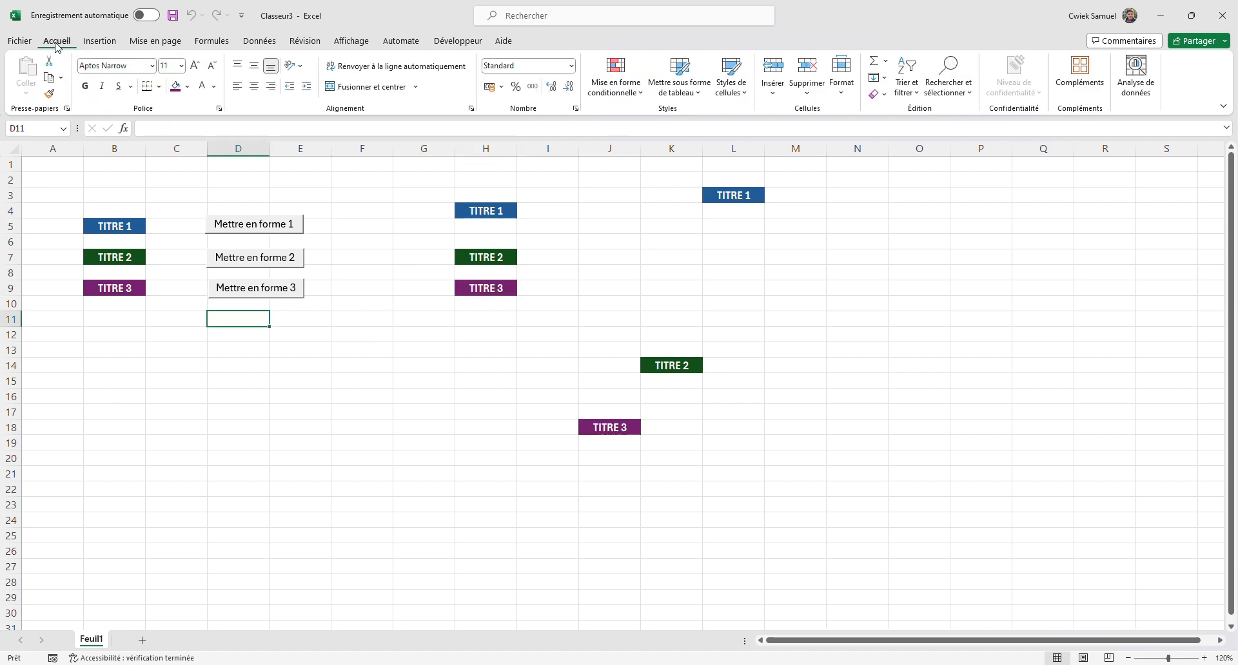